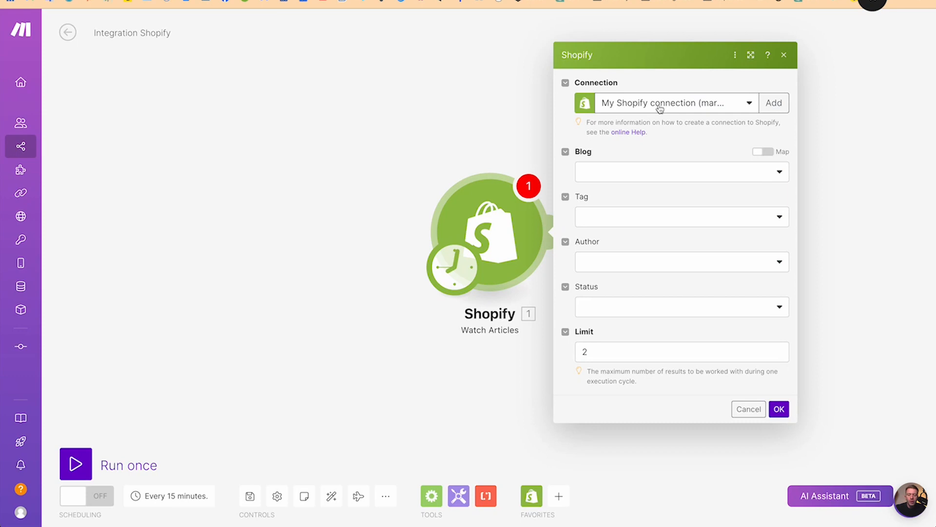
# - Set the Shopify Watch Articles module to the Infos blog, published status and a limit of 1
pyautogui.click(647, 174)
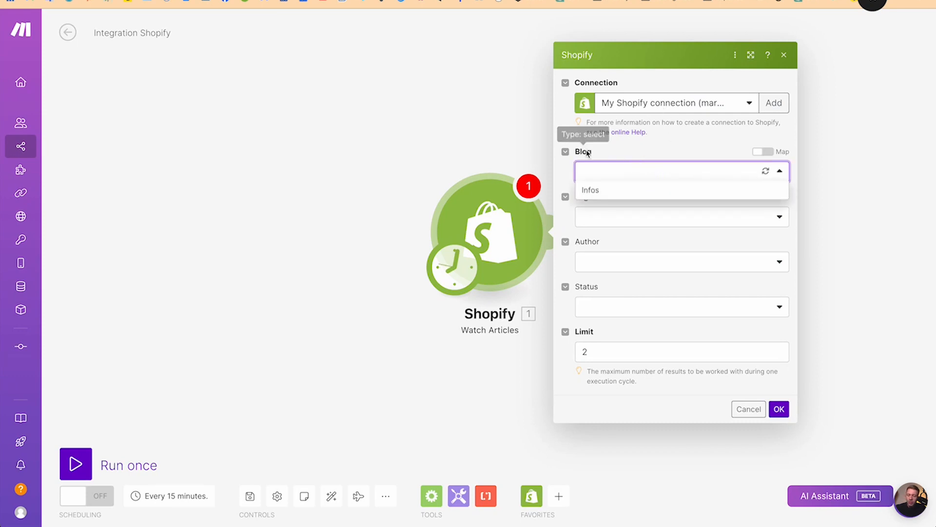
pyautogui.click(607, 192)
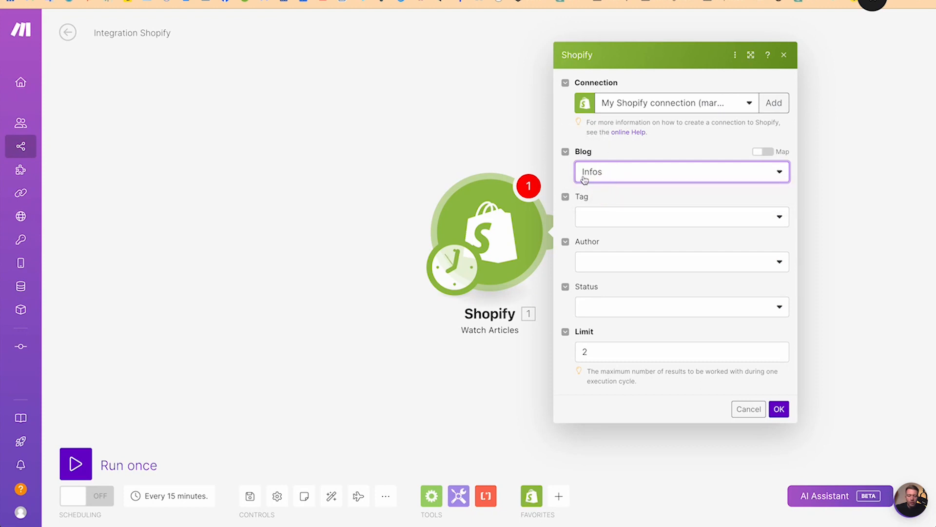
pyautogui.click(599, 309)
pyautogui.click(592, 342)
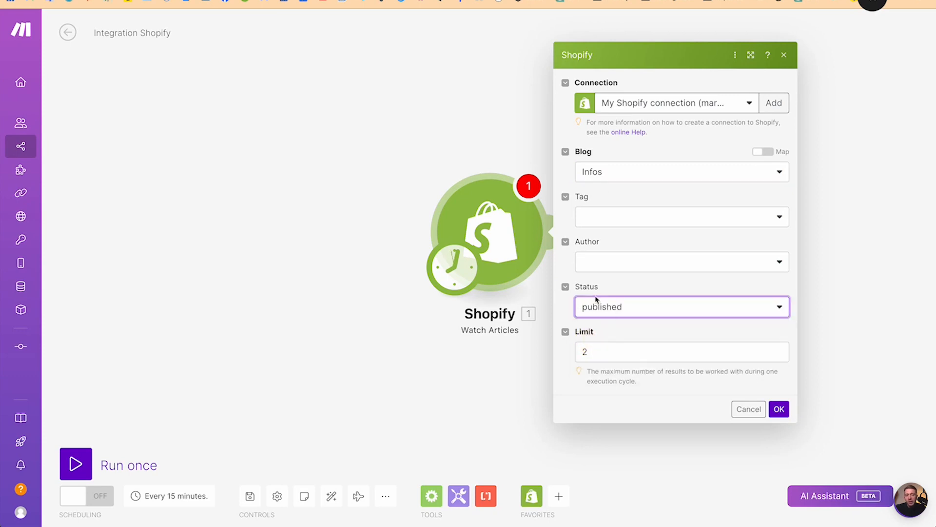
pyautogui.doubleClick(582, 351)
pyautogui.write('1')
pyautogui.click(580, 394)
pyautogui.click(779, 409)
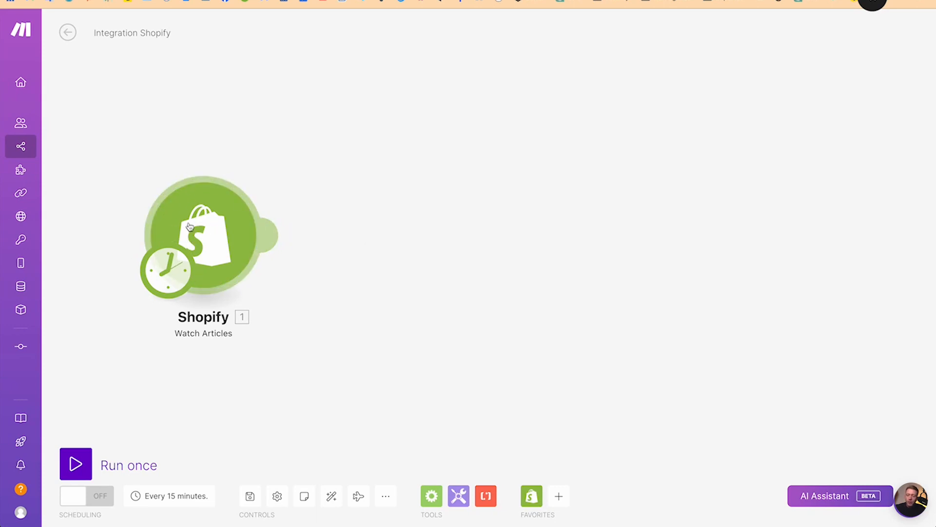
# - Schedule the scenario to run every day at 10:02
pyautogui.click(166, 271)
pyautogui.click(273, 206)
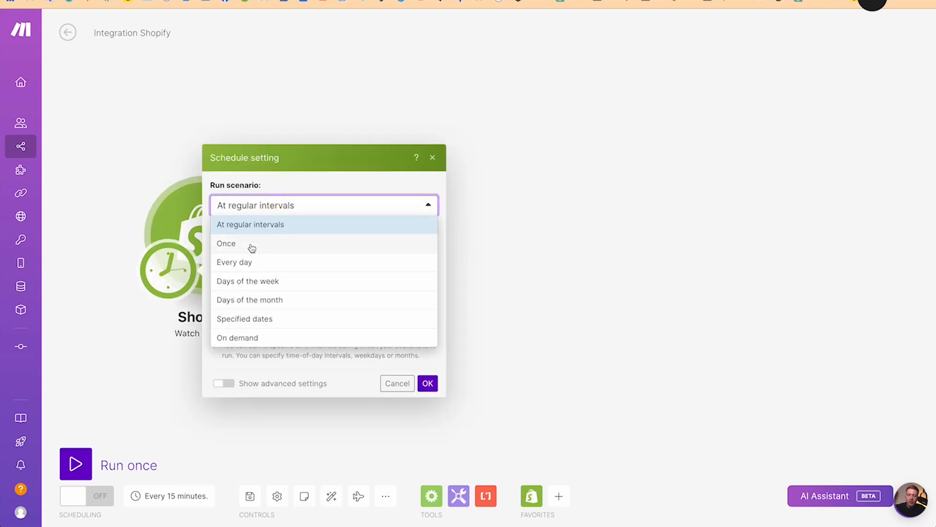
pyautogui.click(248, 268)
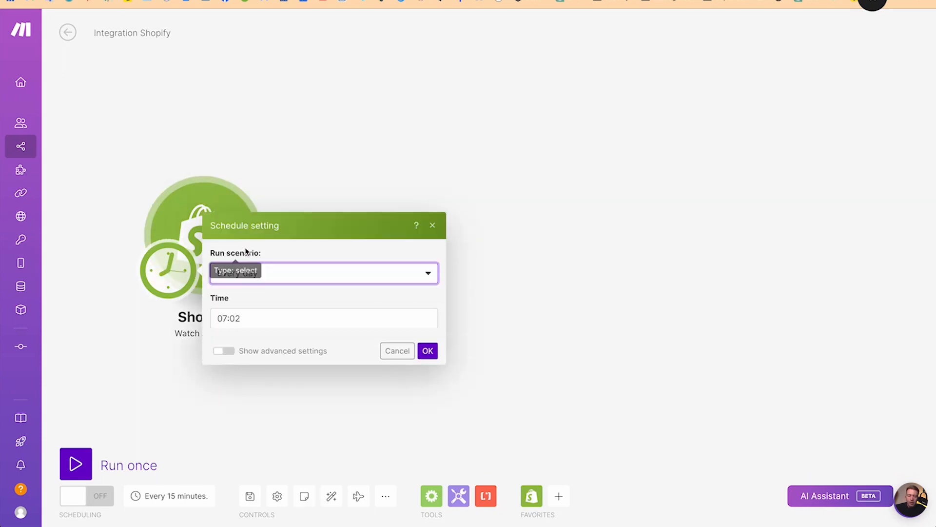
pyautogui.click(236, 288)
pyautogui.click(472, 280)
pyautogui.click(471, 280)
pyautogui.click(472, 280)
pyautogui.click(427, 345)
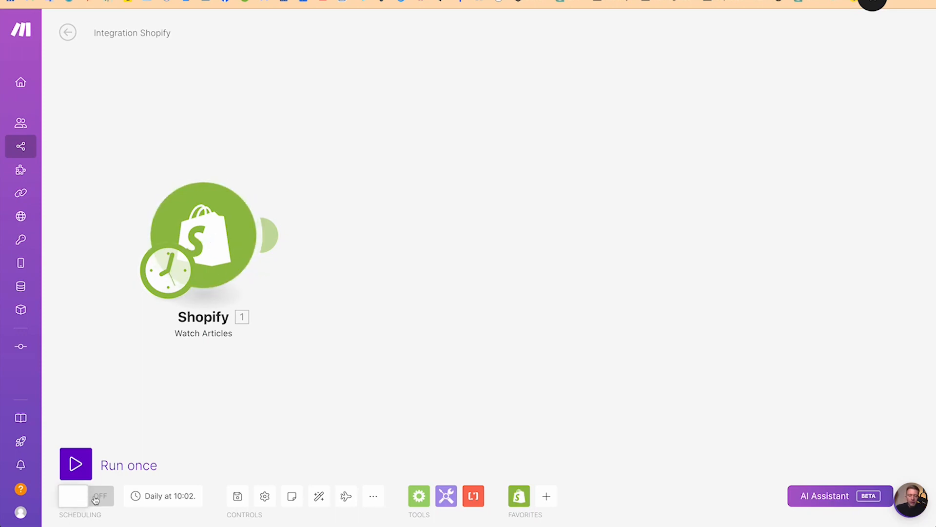
# - Add an OpenAI Create a Completion (GPT-3, GPT-3.5, GPT-4) module after the Shopify module
pyautogui.click(270, 235)
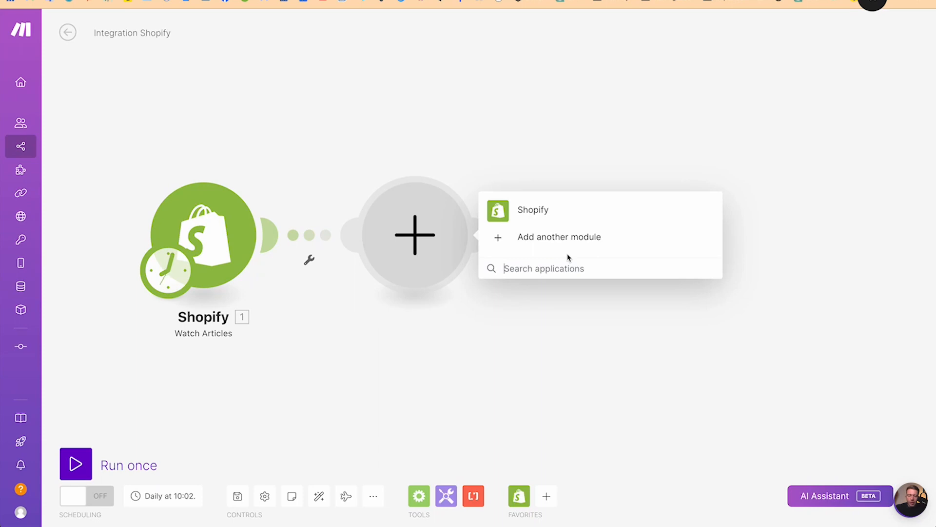
pyautogui.write('open')
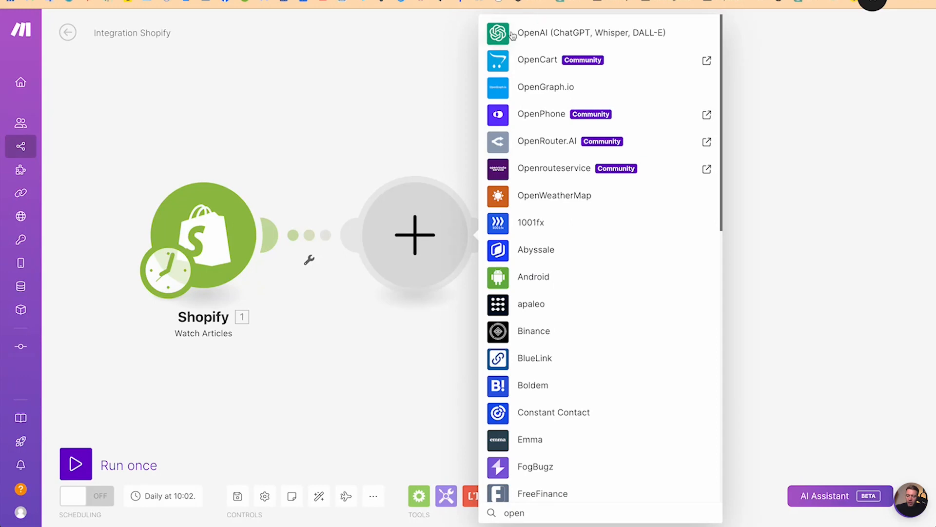
pyautogui.click(505, 33)
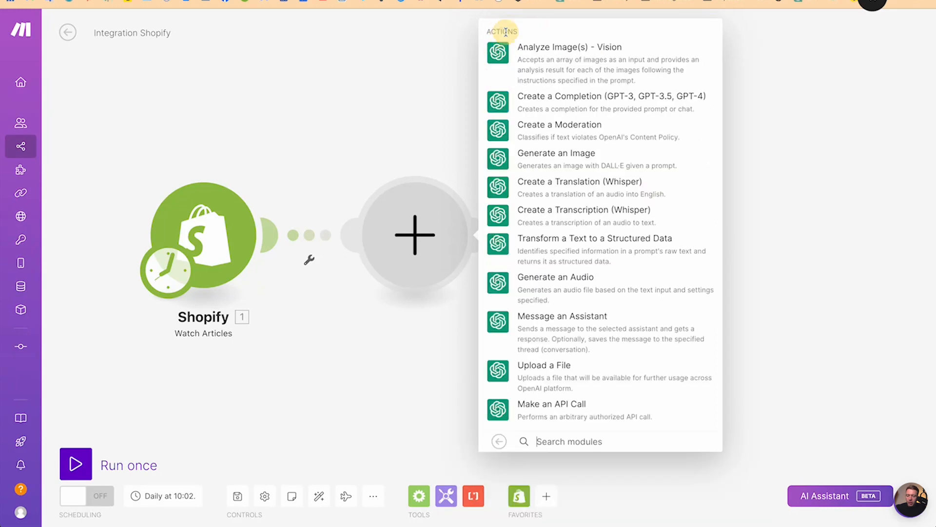
pyautogui.click(500, 101)
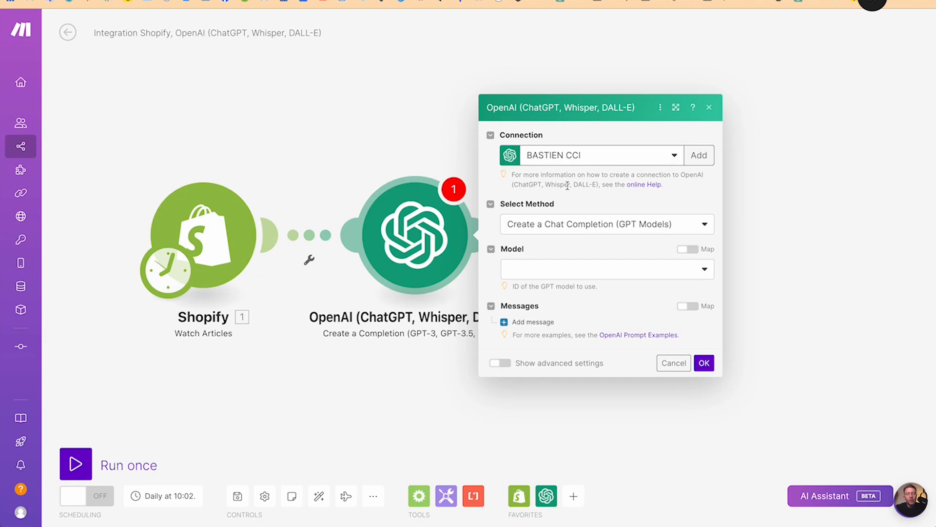
# - Set the OpenAI module's model to gpt-3.5-turbo
pyautogui.click(564, 270)
pyautogui.click(532, 437)
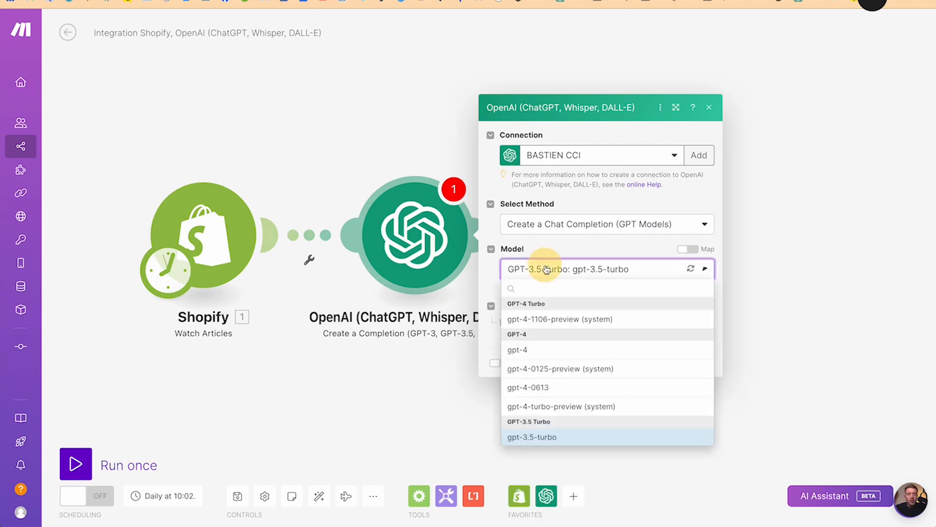
pyautogui.click(544, 268)
pyautogui.click(561, 255)
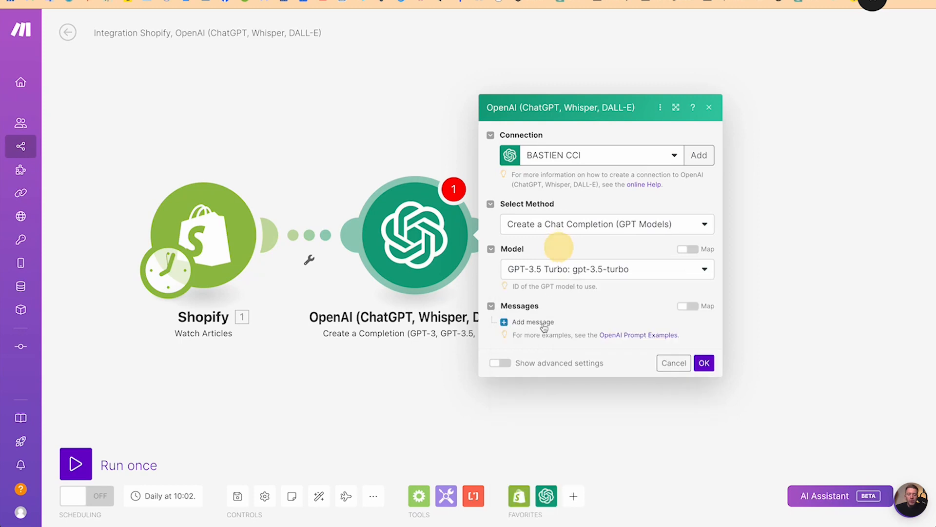
# - Add a message with the Assistant role to the OpenAI module and open its content for editing
pyautogui.click(542, 326)
pyautogui.click(551, 285)
pyautogui.click(549, 343)
pyautogui.click(549, 332)
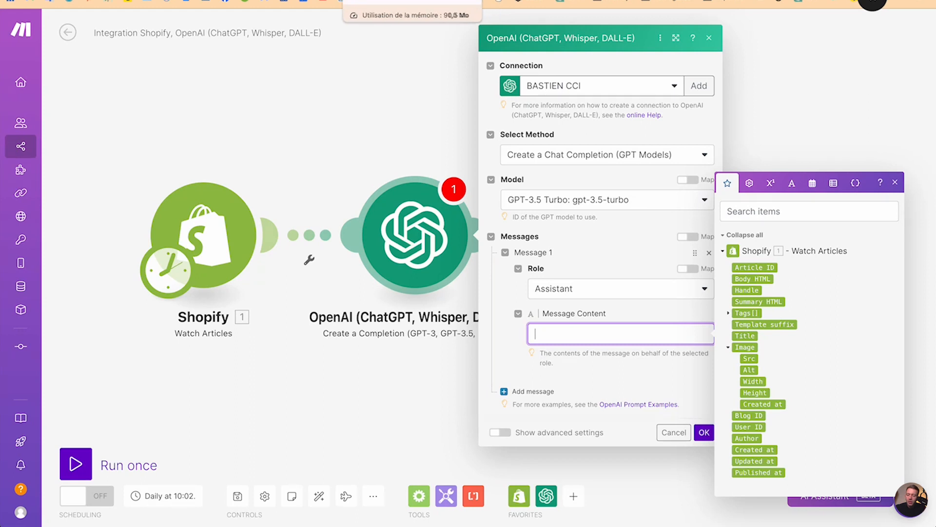
# - Switch to ChatGPT and open the Prompt Engineering (Engenheiro de Prompt) GPT
pyautogui.click(265, 1)
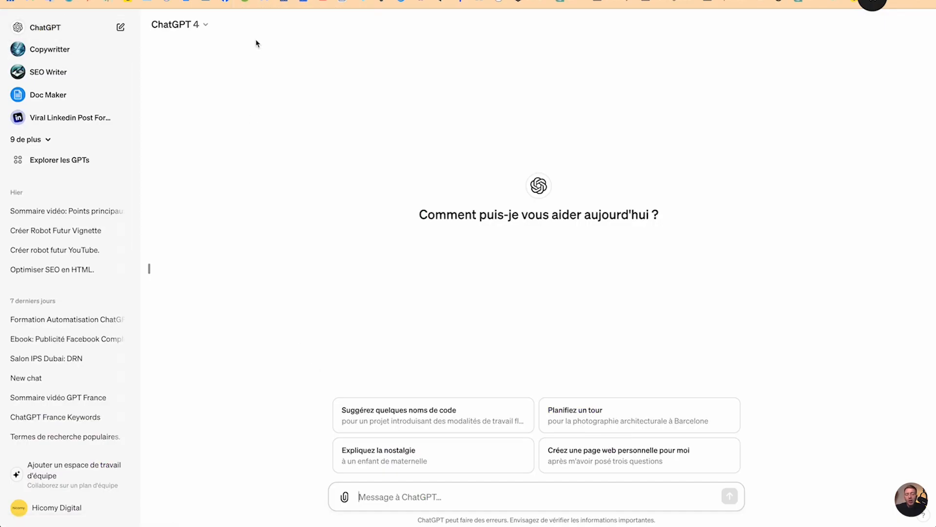
pyautogui.click(47, 141)
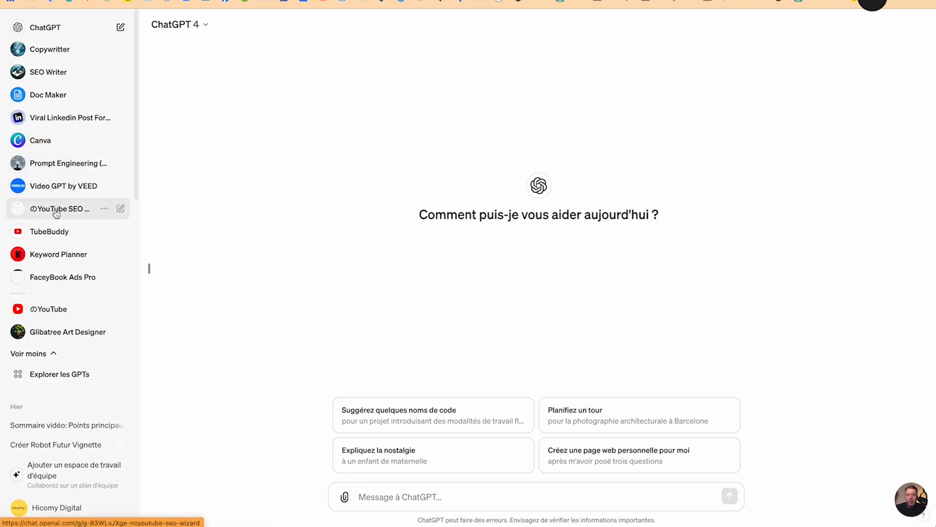
pyautogui.click(60, 165)
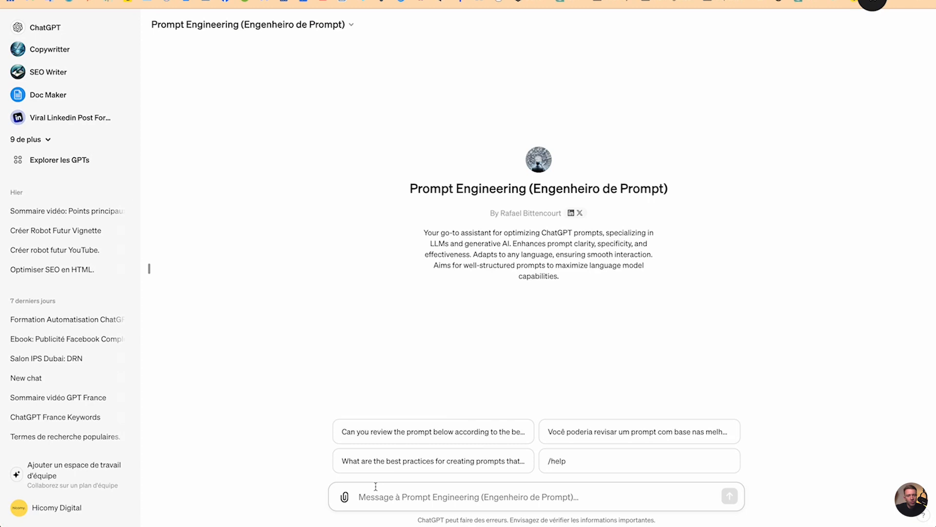
# - Submit the request "créer moi un prompt pour la création d'un post pour mes réseaux sociaux à partir d'un article de blog poster sur mon site internet"
pyautogui.write('cr')
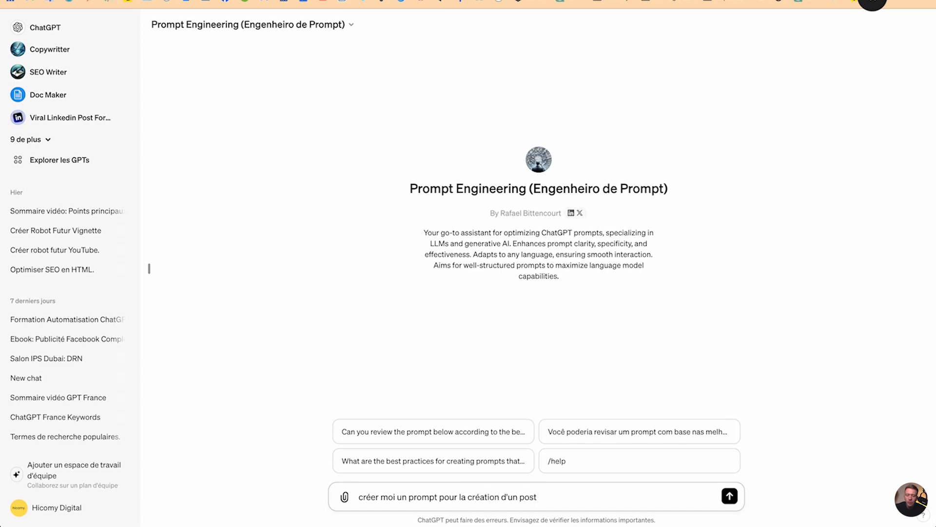
pyautogui.write('réseaux sociaux à par')
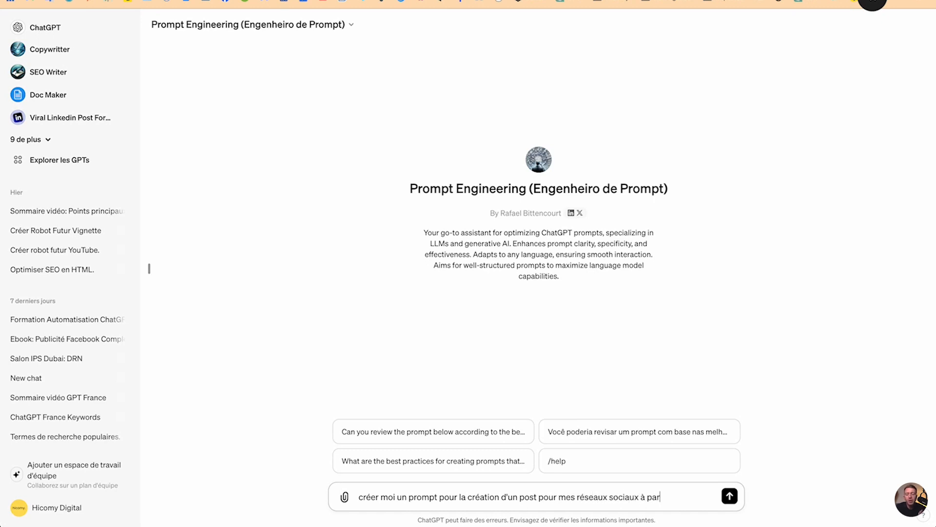
pyautogui.write("tir d'un ar")
pyautogui.write('ticlede ')
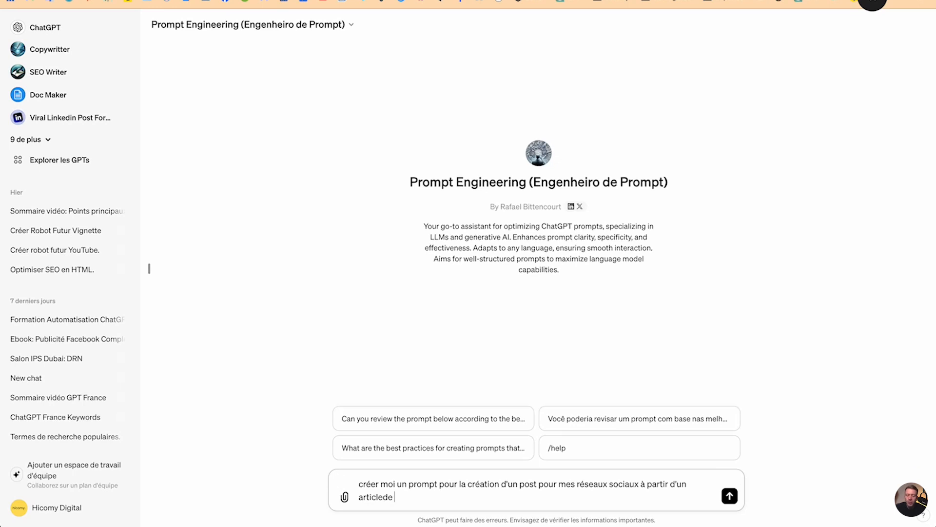
pyautogui.write('blog poster sur mon site internet')
pyautogui.press('Return')
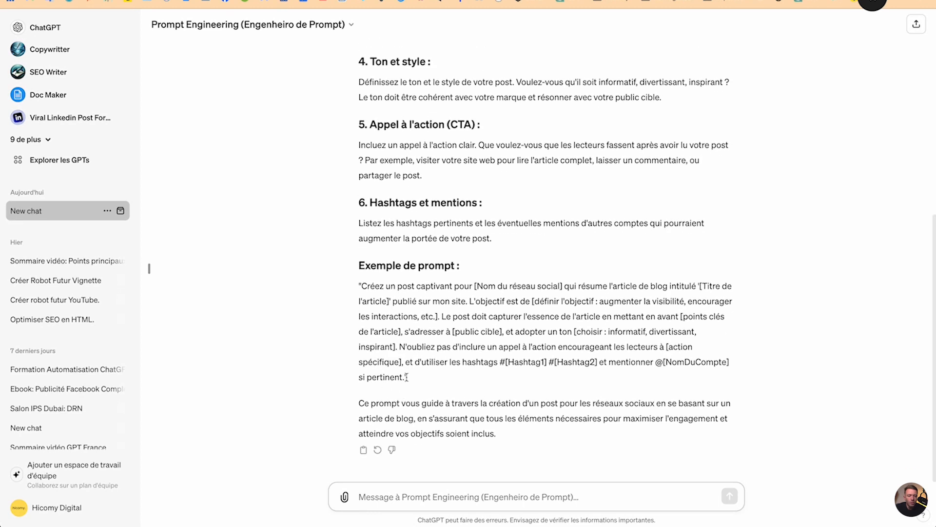
# - Copy the text under "Exemple de prompt" and paste it into the message content of the OpenAI module in Make
pyautogui.moveTo(405, 378); pyautogui.dragTo(365, 282)
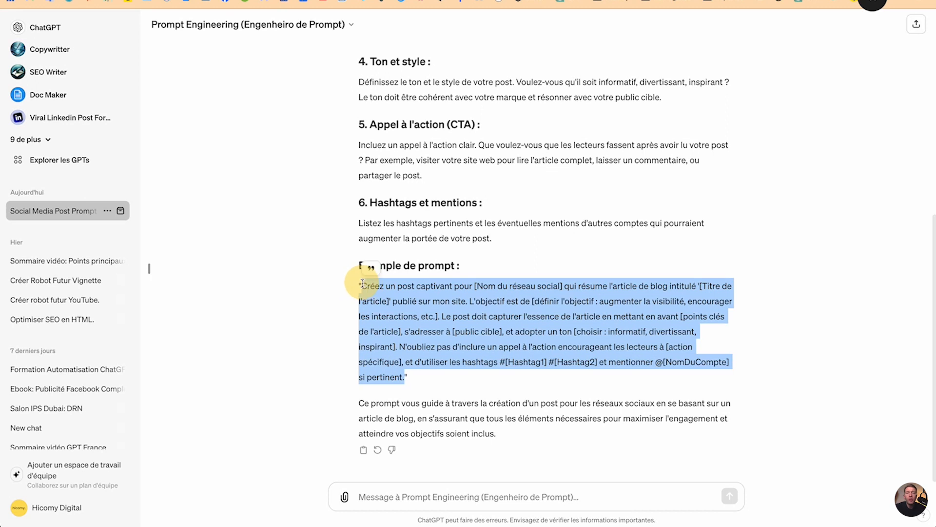
pyautogui.rightClick(392, 289)
pyautogui.click(419, 315)
pyautogui.click(507, 0)
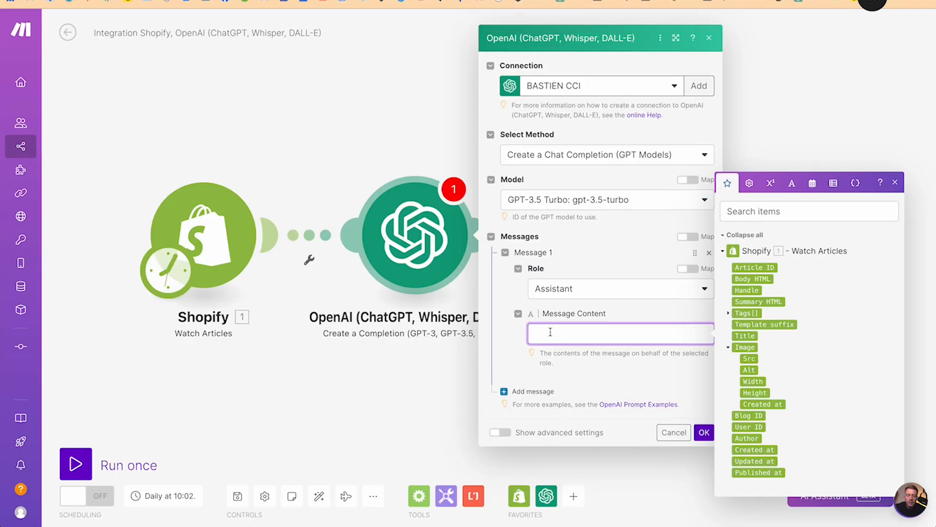
pyautogui.hotkey('ctrl', 'v')
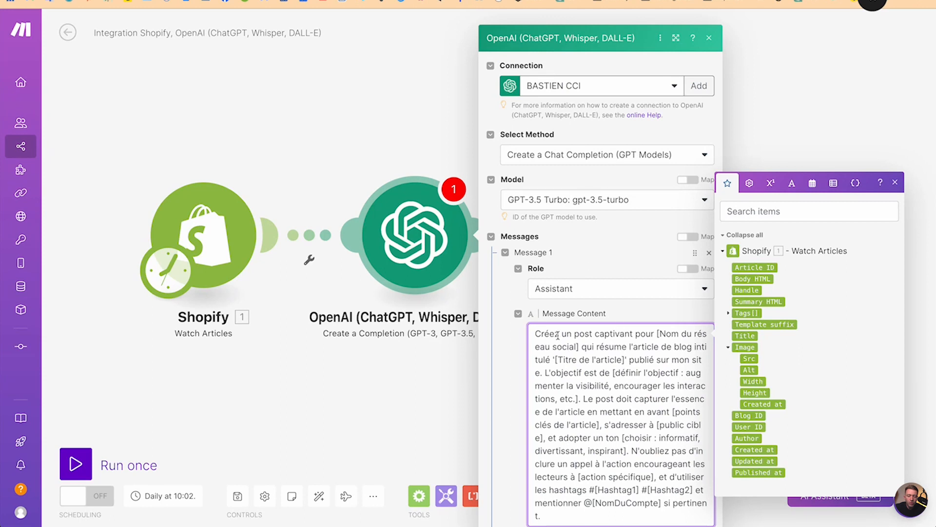
# - Replace the "[Nom du réseau social]" placeholder in the message content with "mes réseaux sociaux"
pyautogui.moveTo(658, 333); pyautogui.dragTo(584, 347)
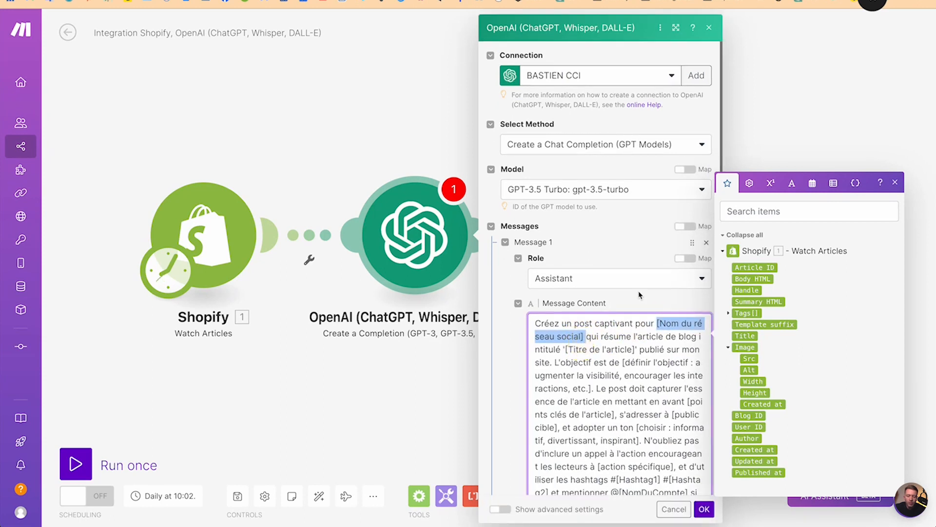
pyautogui.write('instagra')
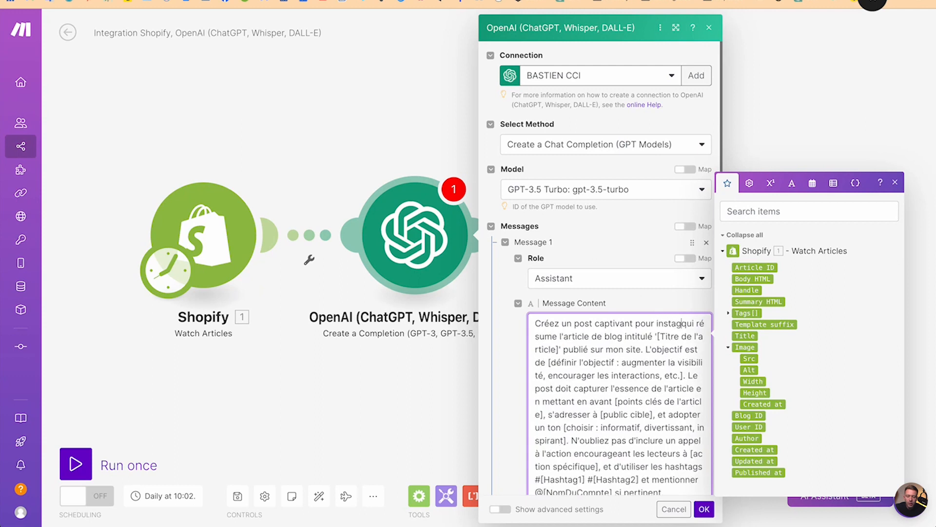
pyautogui.press('BackSpace')
pyautogui.press('BackSpace')
pyautogui.press('BackSpace')
pyautogui.press('BackSpace')
pyautogui.press('BackSpace')
pyautogui.press('BackSpace')
pyautogui.press('BackSpace')
pyautogui.press('BackSpace')
pyautogui.write('mes')
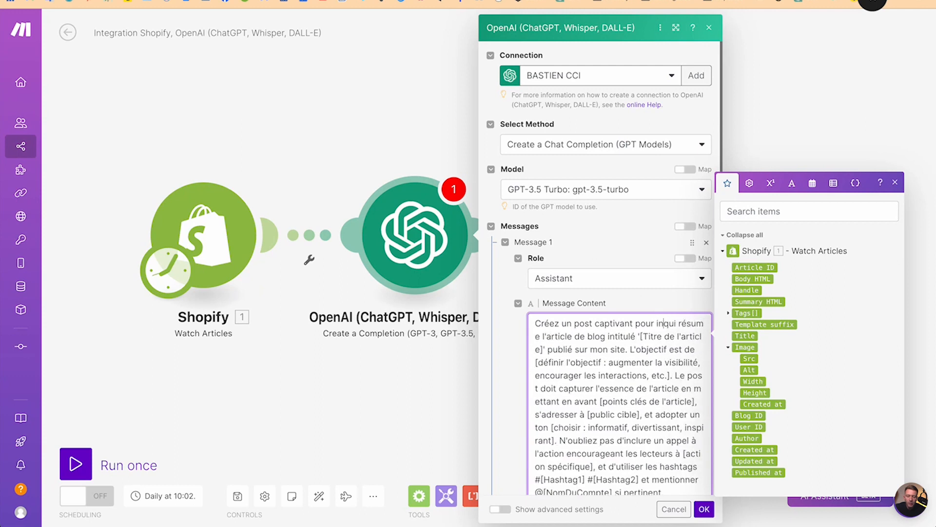
pyautogui.write(' réseaux s')
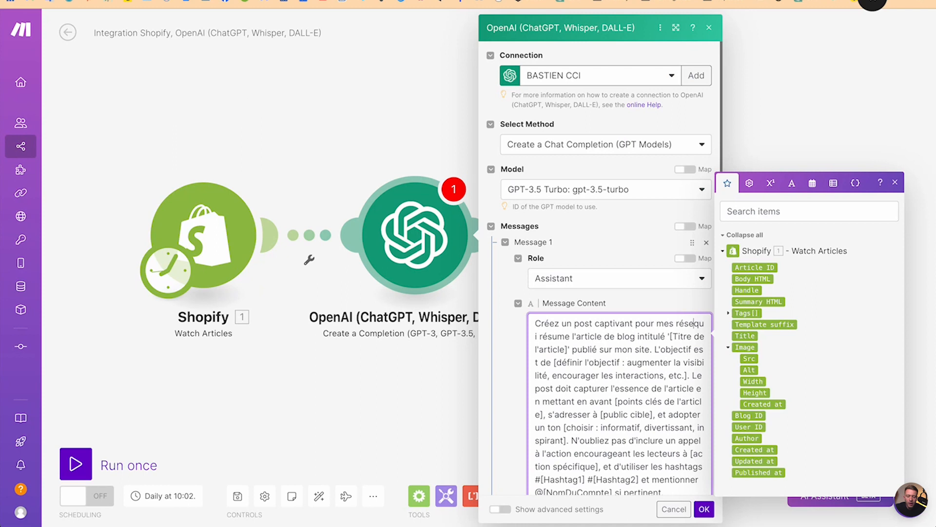
pyautogui.write('ociaux')
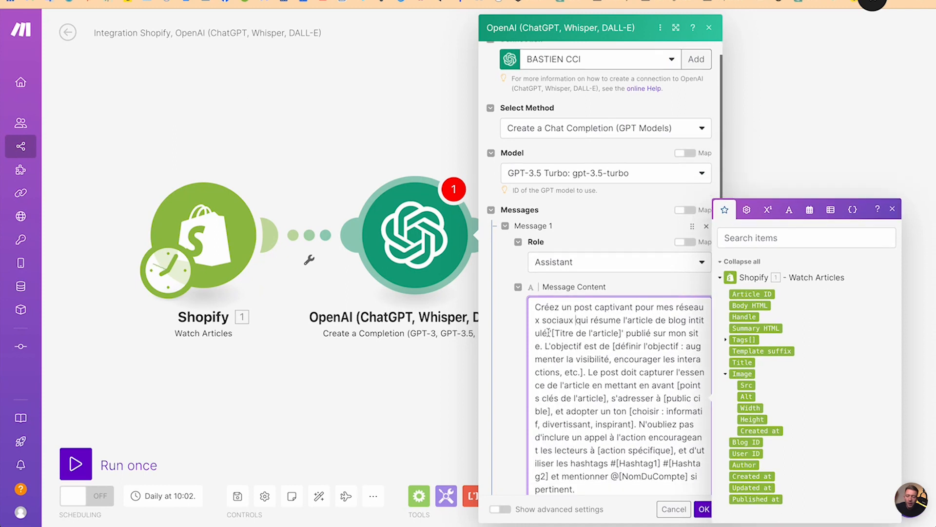
# - Replace the "[Titre de l'article]" placeholder in the message content with the Title item from the Shopify module
pyautogui.moveTo(552, 333); pyautogui.dragTo(622, 332)
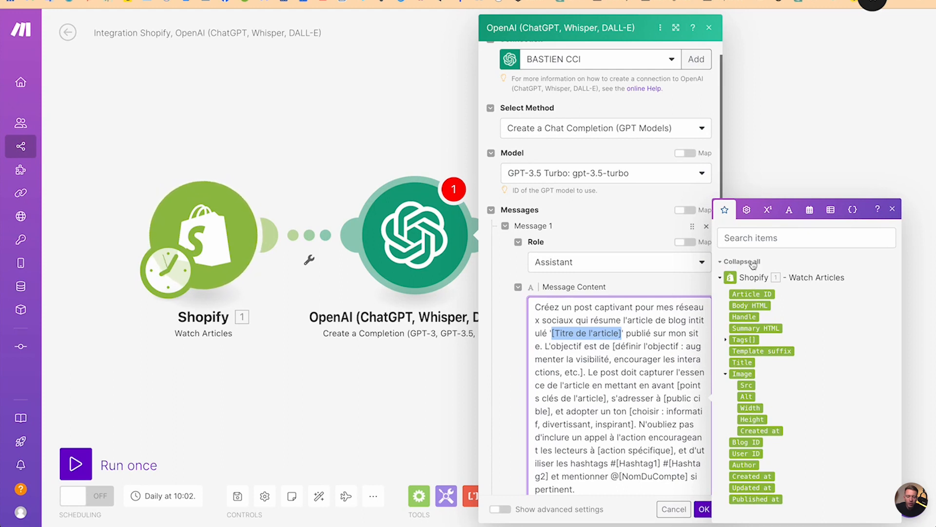
pyautogui.click(742, 362)
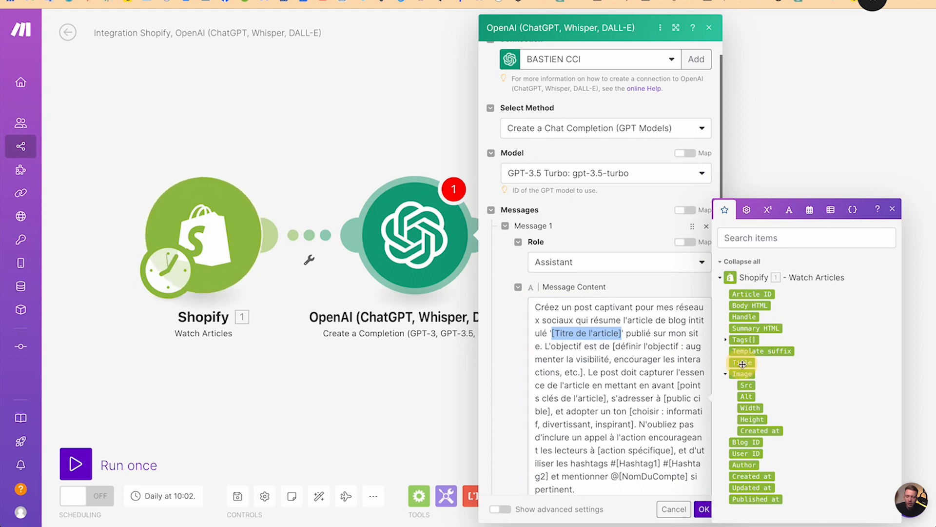
pyautogui.click(625, 333)
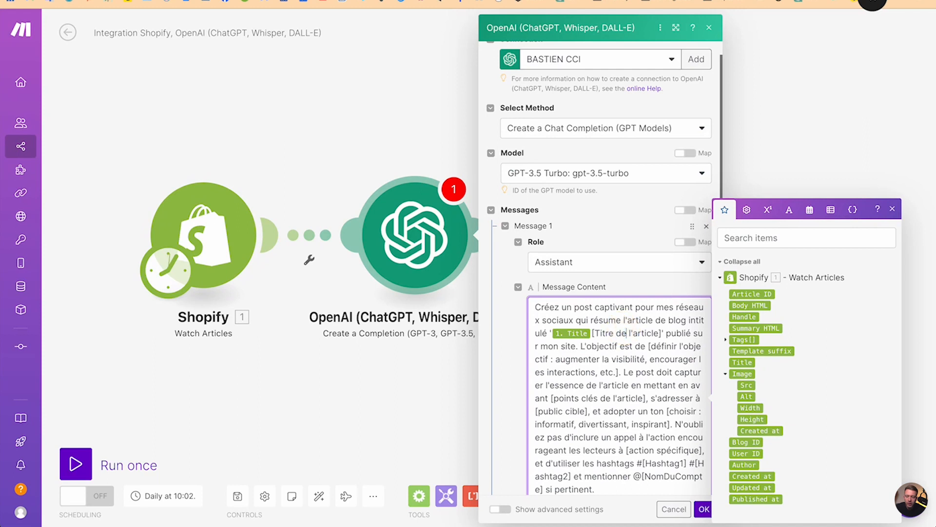
pyautogui.press('BackSpace')
pyautogui.press('BackSpace')
pyautogui.press('BackSpace')
pyautogui.press('BackSpace')
pyautogui.press('BackSpace')
pyautogui.press('BackSpace')
pyautogui.press('BackSpace')
pyautogui.press('BackSpace')
pyautogui.press('BackSpace')
pyautogui.press('BackSpace')
pyautogui.press('BackSpace')
pyautogui.press('BackSpace')
pyautogui.press('BackSpace')
pyautogui.press('BackSpace')
pyautogui.press('BackSpace')
pyautogui.press('BackSpace')
pyautogui.press('BackSpace')
pyautogui.press('BackSpace')
pyautogui.press('BackSpace')
pyautogui.press('BackSpace')
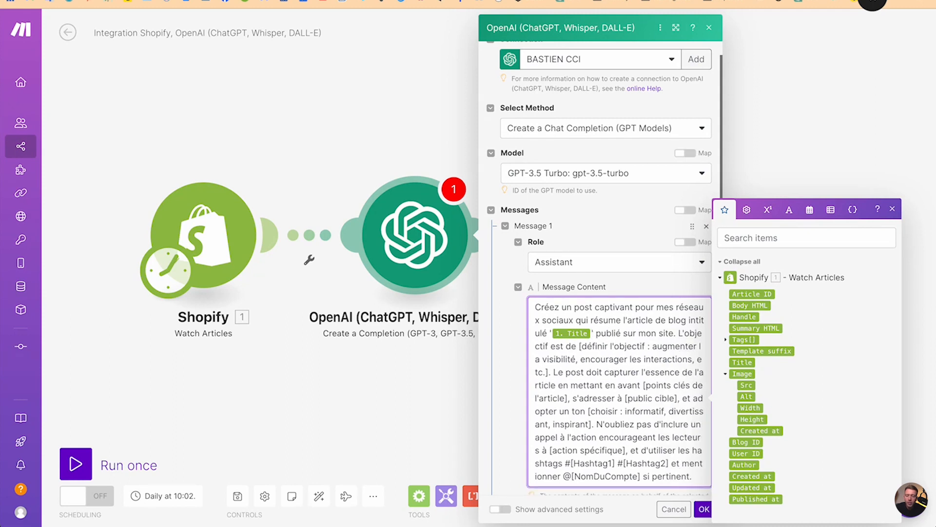
# - Replace the bracketed objective placeholder in the message content so the objective reads "augmenter la visibilité de mon site internet"
pyautogui.moveTo(581, 346); pyautogui.dragTo(654, 344)
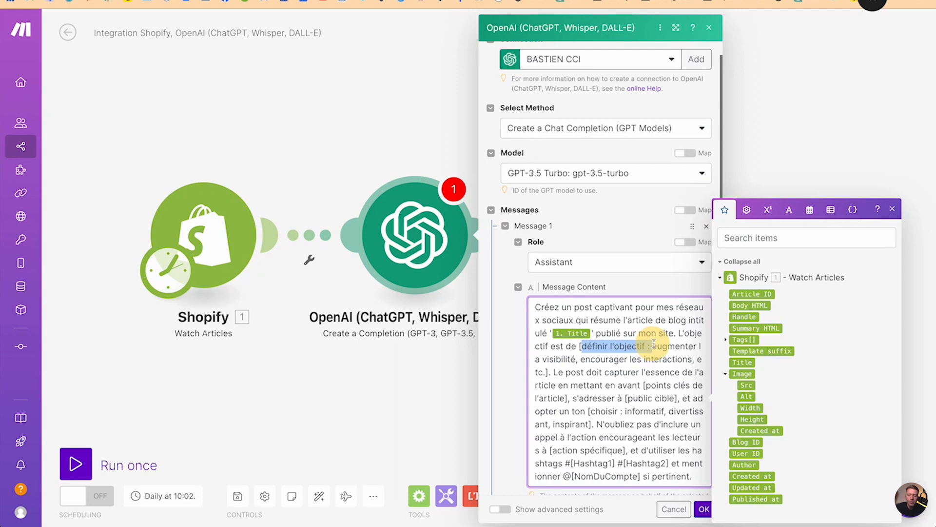
pyautogui.press('BackSpace')
pyautogui.press('BackSpace')
pyautogui.moveTo(670, 346); pyautogui.dragTo(640, 358)
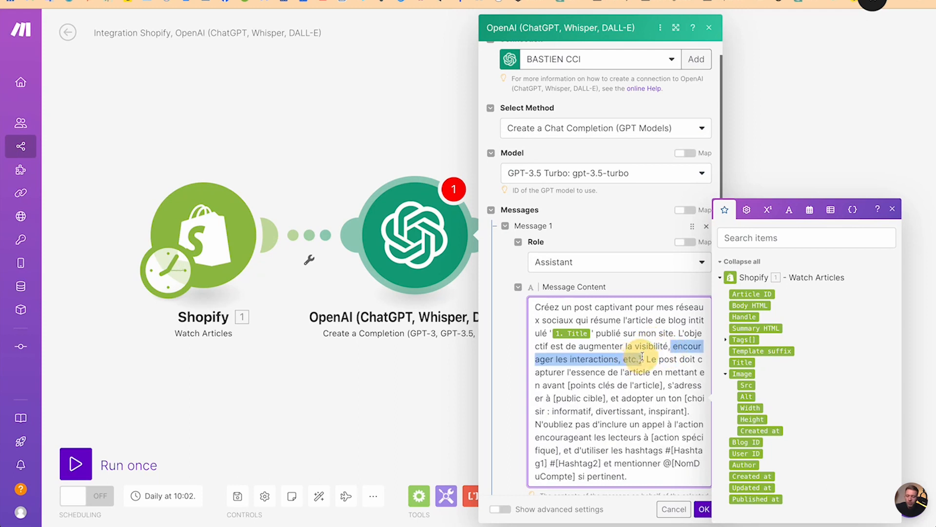
pyautogui.press('BackSpace')
pyautogui.press('BackSpace')
pyautogui.write('de mon site internet')
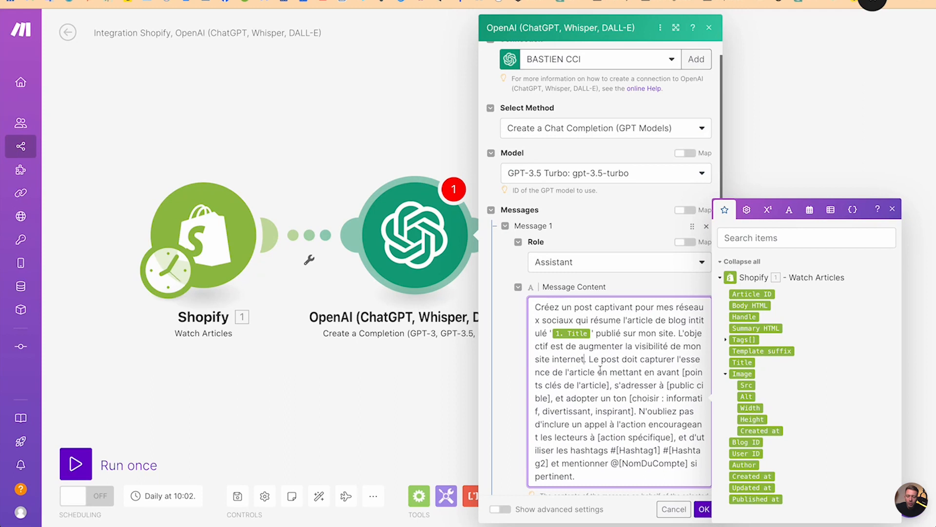
# - Split the message content into paragraphs with a blank line before "Le post doit capturer" and before "N'oubliez pas"
pyautogui.click(589, 358)
pyautogui.press('Return')
pyautogui.press('Return')
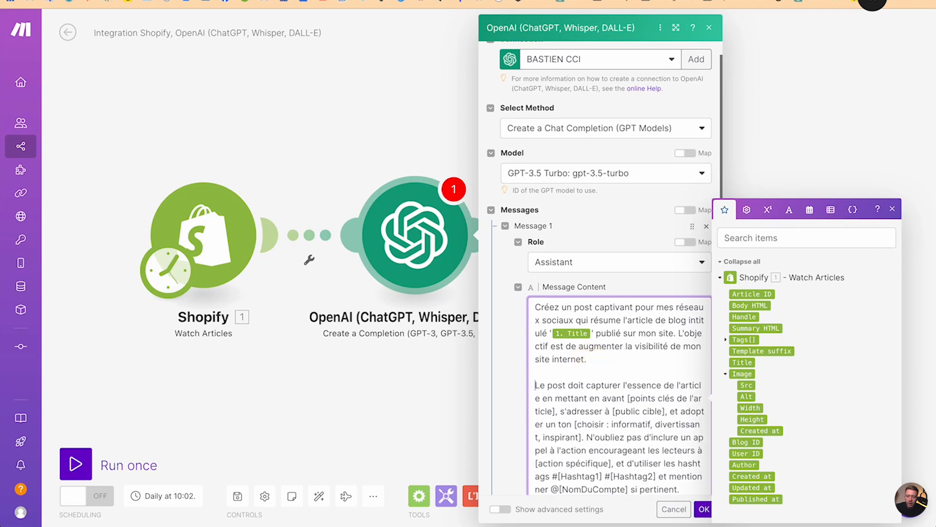
pyautogui.scroll(-2, 592, 375)
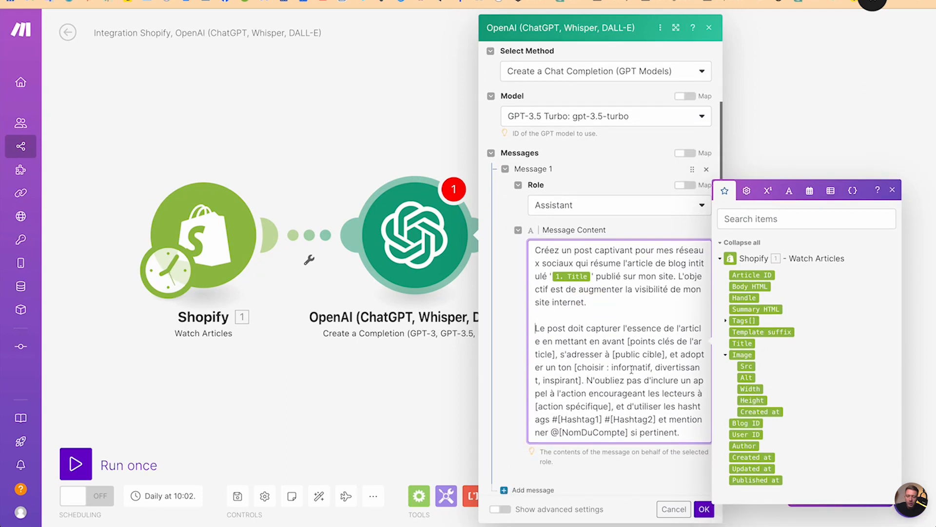
pyautogui.click(588, 381)
pyautogui.press('Return')
pyautogui.press('Return')
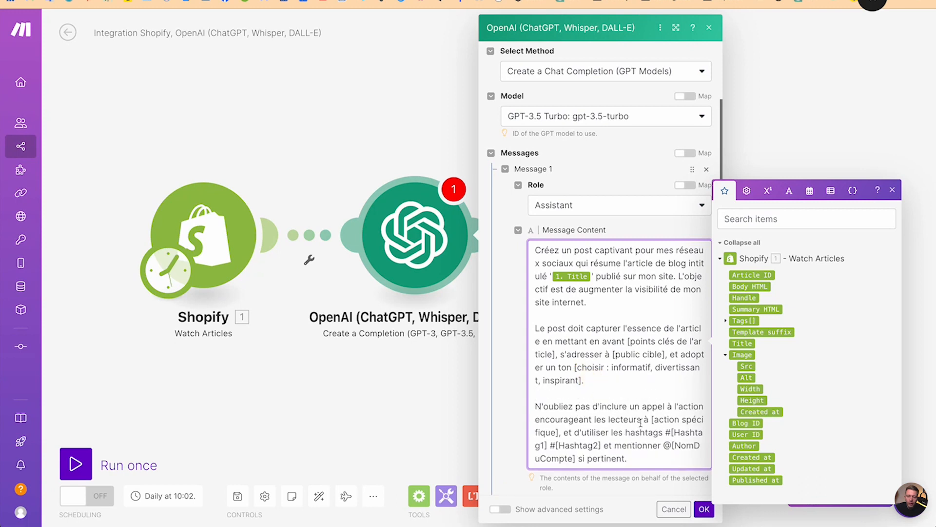
# - Replace the "[action spécifique]" placeholder in the message content with "nous contacter"
pyautogui.moveTo(652, 419); pyautogui.dragTo(558, 432)
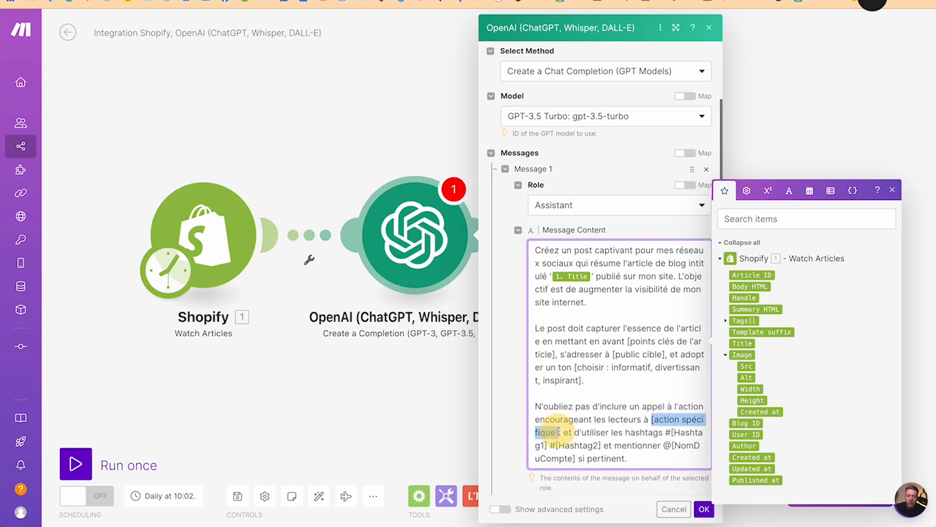
pyautogui.write('nous contacte')
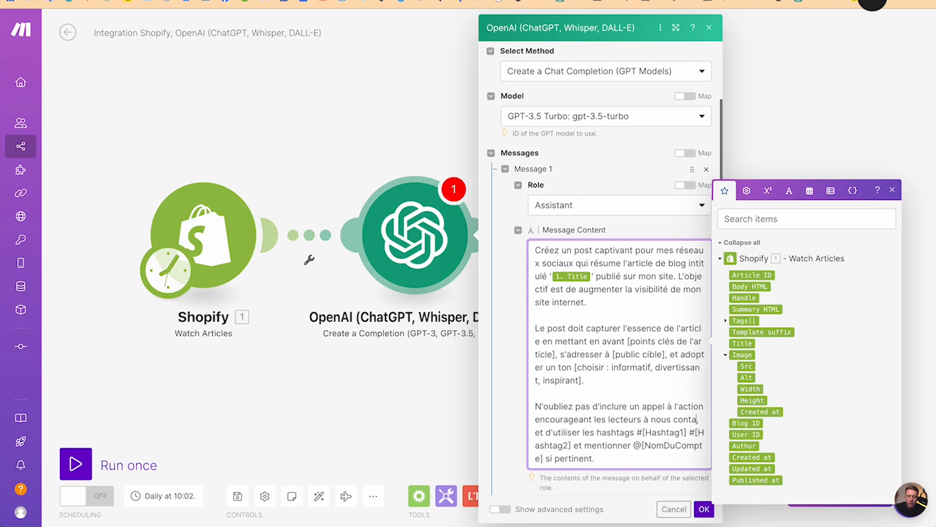
pyautogui.write('r')
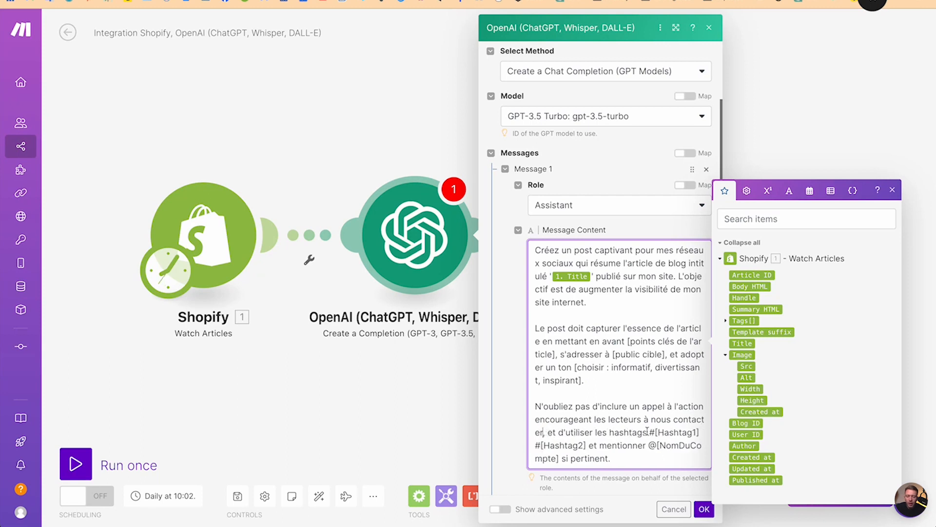
# - Change the key points placeholder to "les points clés de l'article :" followed by the Body HTML item from the Shopify module, without the comma
pyautogui.click(631, 341)
pyautogui.press('BackSpace')
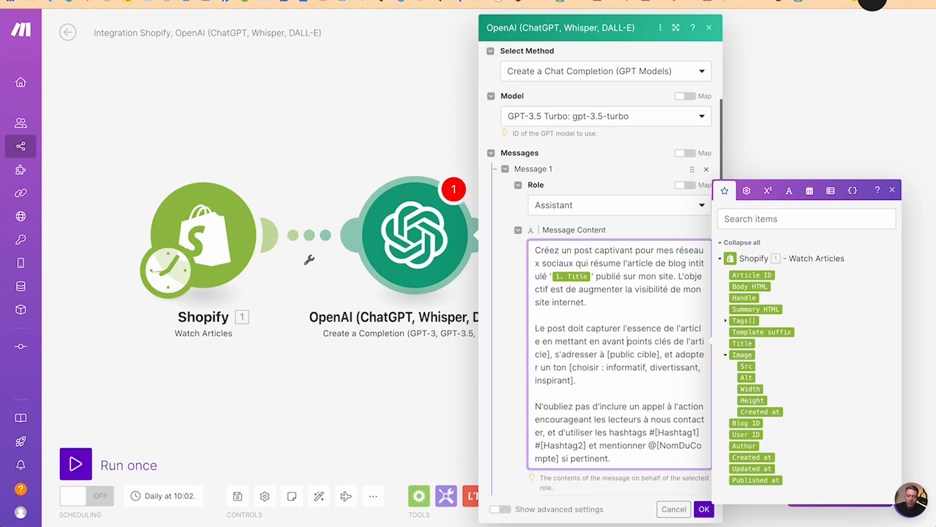
pyautogui.write('les')
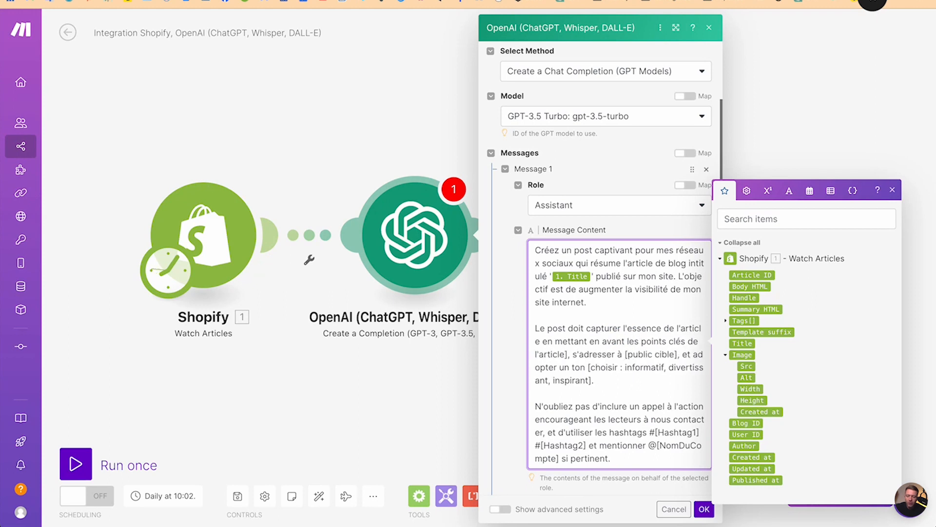
pyautogui.click(568, 354)
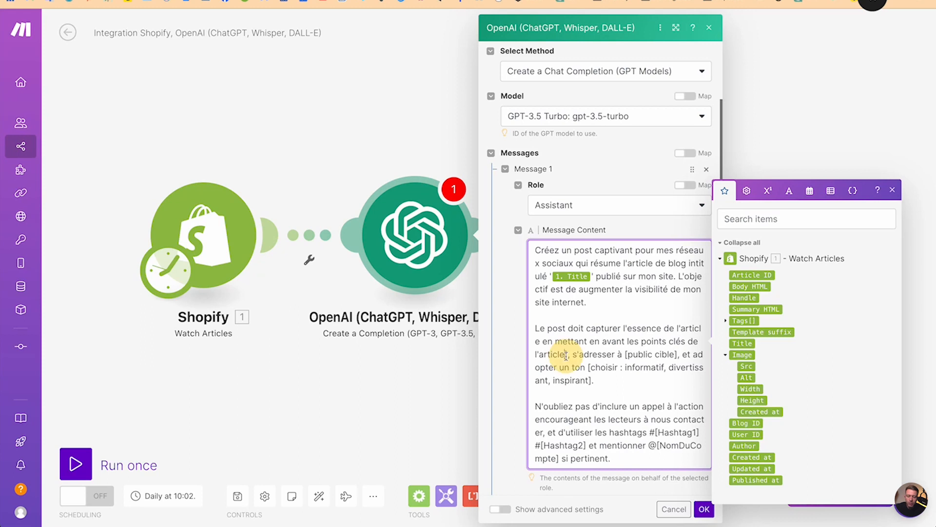
pyautogui.press('BackSpace')
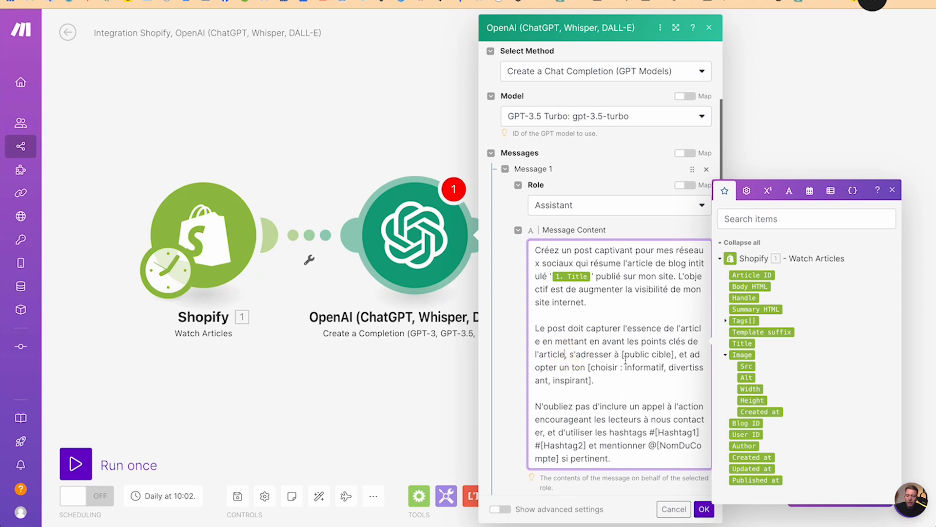
pyautogui.write(':')
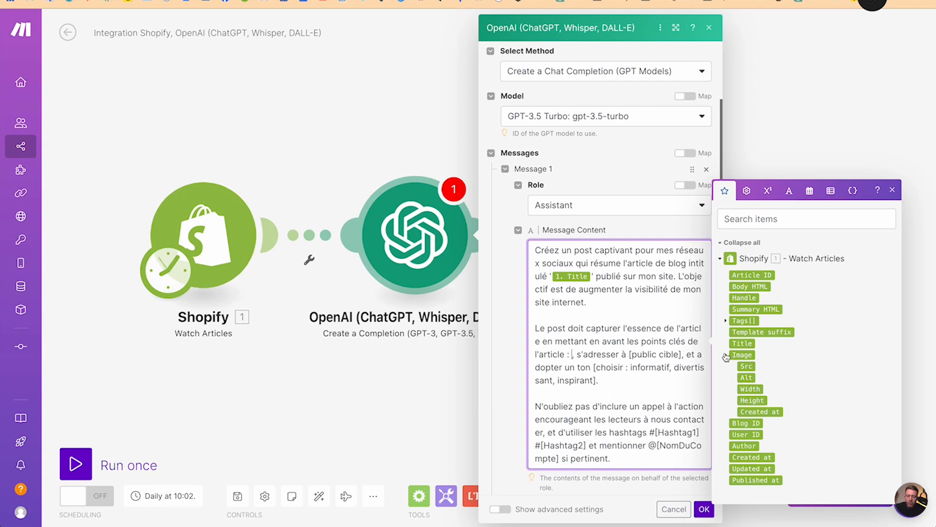
pyautogui.click(744, 287)
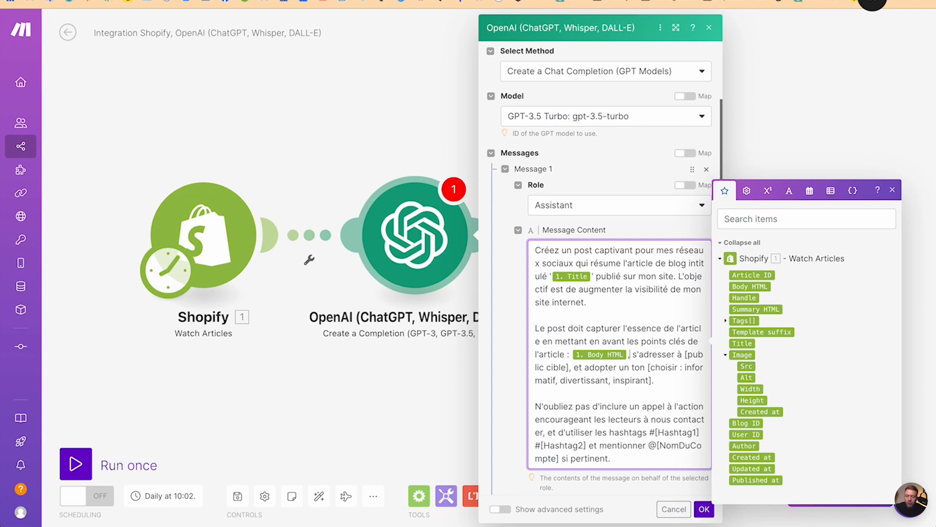
pyautogui.press('BackSpace')
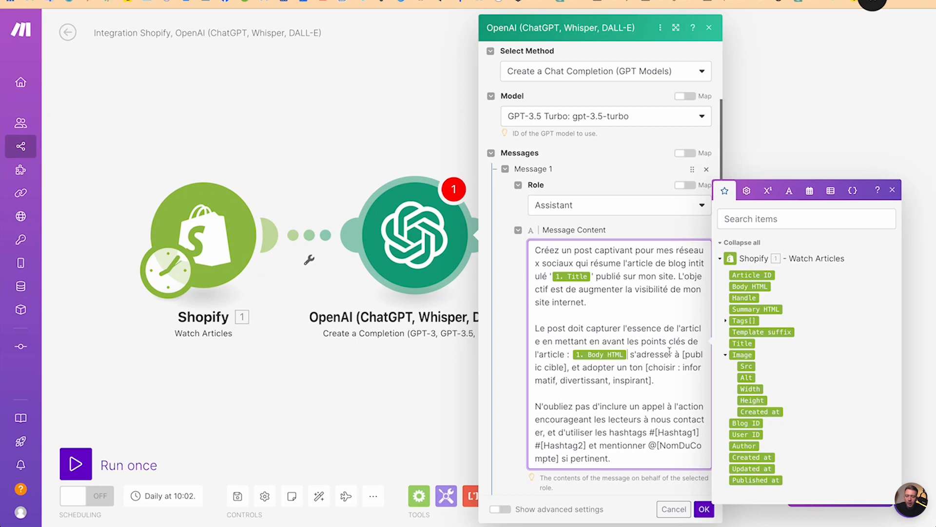
# - Delete the target audience phrase "s'adresser à [public cible]," from the message content
pyautogui.moveTo(681, 356); pyautogui.dragTo(568, 364)
pyautogui.press('BackSpace')
pyautogui.press('BackSpace')
pyautogui.press('BackSpace')
pyautogui.press('BackSpace')
pyautogui.press('BackSpace')
pyautogui.press('BackSpace')
pyautogui.press('BackSpace')
pyautogui.press('BackSpace')
pyautogui.press('BackSpace')
pyautogui.press('BackSpace')
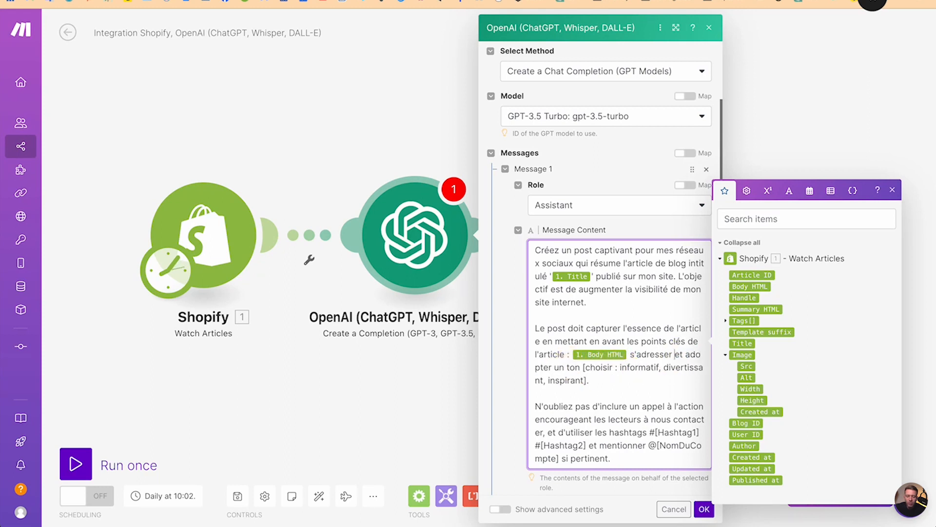
pyautogui.press('BackSpace')
pyautogui.press('BackSpace')
pyautogui.press('BackSpace')
pyautogui.press('BackSpace')
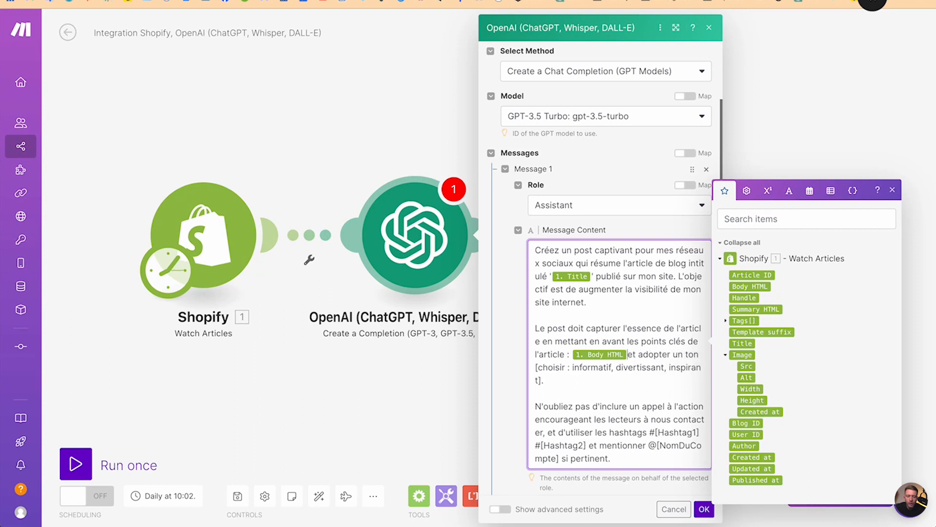
# - Reduce the bracketed tone choices in the message content to "informatif."
pyautogui.moveTo(567, 367); pyautogui.dragTo(534, 366)
pyautogui.press('BackSpace')
pyautogui.press('BackSpace')
pyautogui.moveTo(675, 372); pyautogui.dragTo(575, 368)
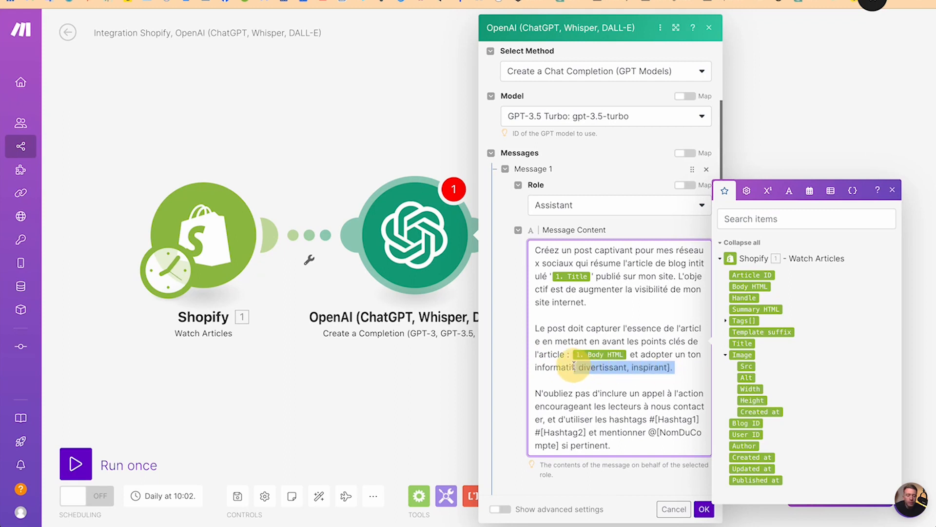
pyautogui.press('BackSpace')
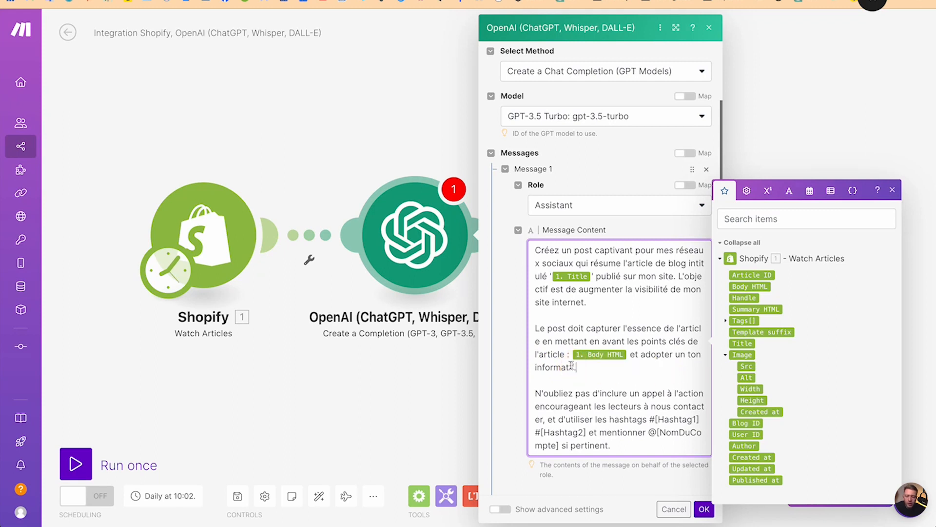
pyautogui.scroll(2, 591, 362)
pyautogui.write('.')
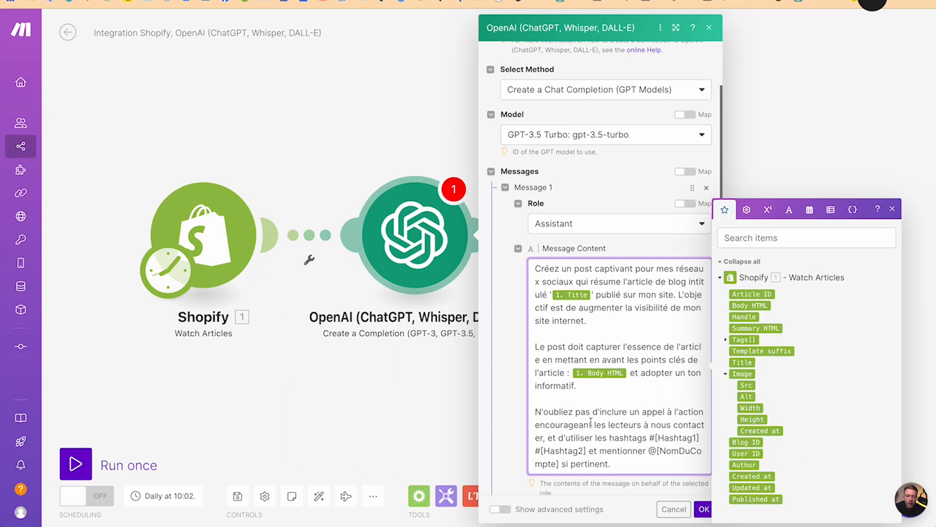
# - Remove the hashtag placeholders and the account mention so the message content ends with "et d'utiliser les hashtags."
pyautogui.scroll(-2, 603, 428)
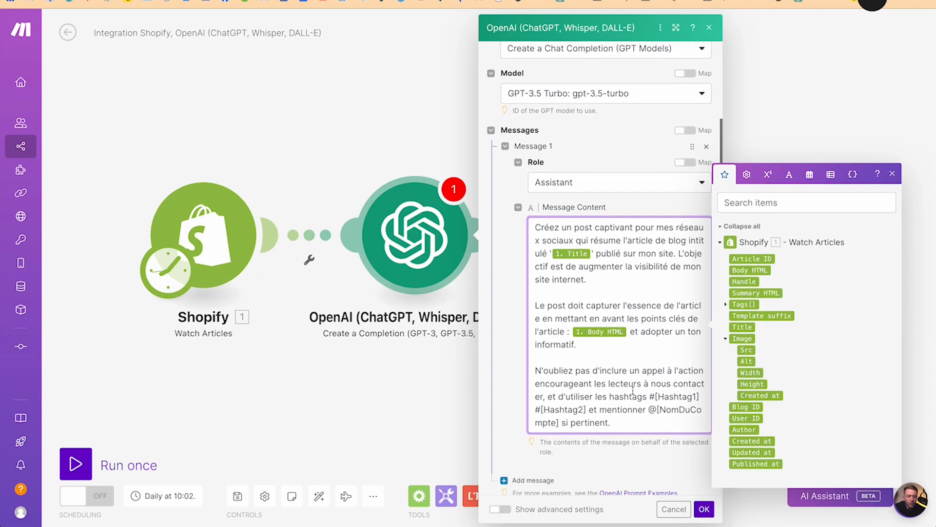
pyautogui.moveTo(649, 396); pyautogui.dragTo(655, 422)
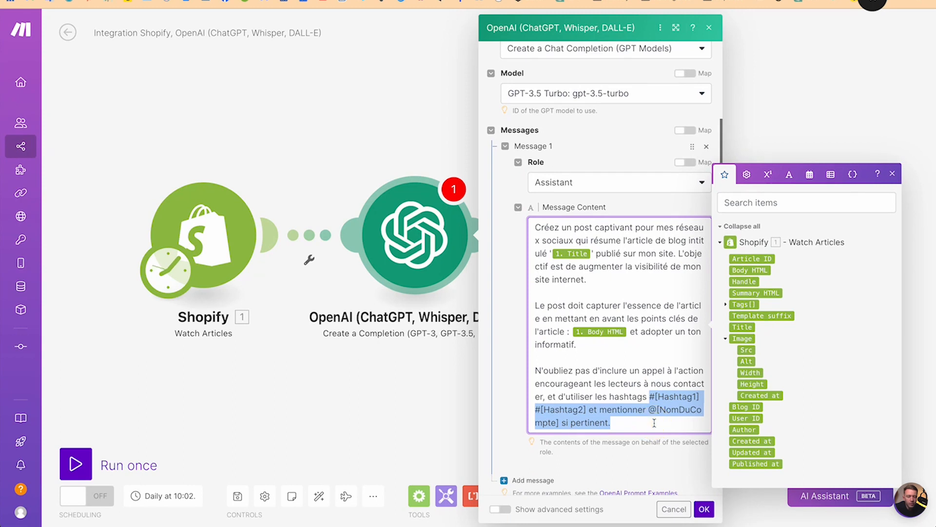
pyautogui.press('BackSpace')
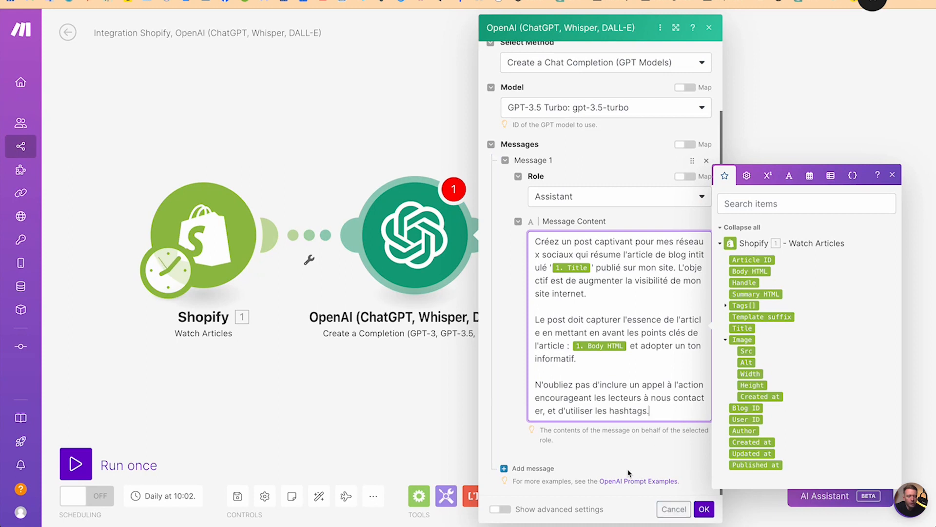
# - Show the OpenAI module's advanced settings, set Max Tokens to 1500 and Temperature to 0.7, and save the module
pyautogui.click(499, 509)
pyautogui.scroll(-9, 561, 459)
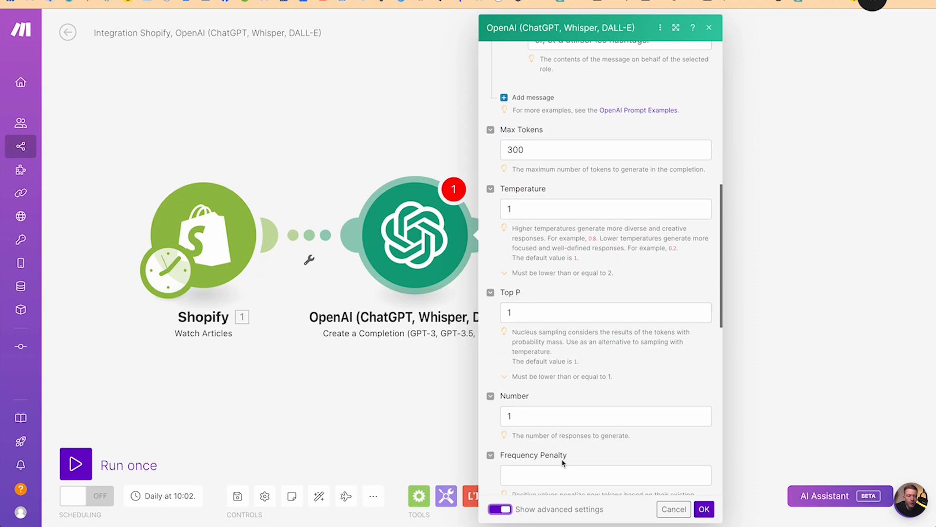
pyautogui.moveTo(512, 89); pyautogui.dragTo(502, 89)
pyautogui.write('15')
pyautogui.moveTo(515, 149); pyautogui.dragTo(494, 149)
pyautogui.write('0,')
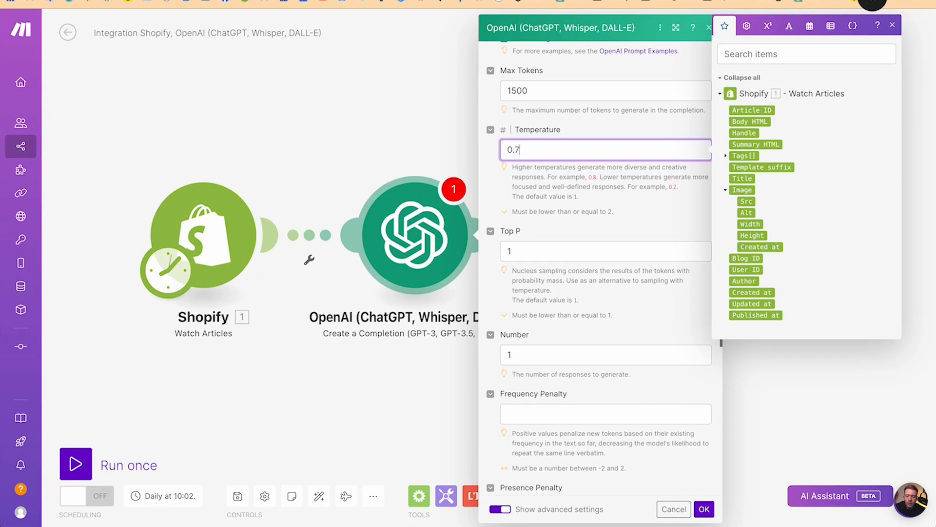
pyautogui.write('7')
pyautogui.click(704, 509)
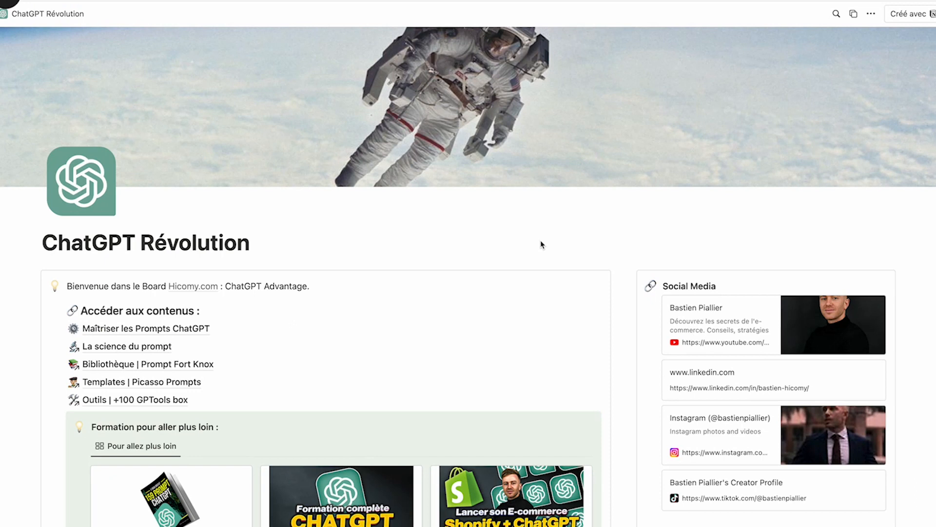
# - Look through the "ChatGPT Révolution" board in Notion, including its training links, prompt databases and ChatGPT assistants
pyautogui.scroll(-3, 541, 244)
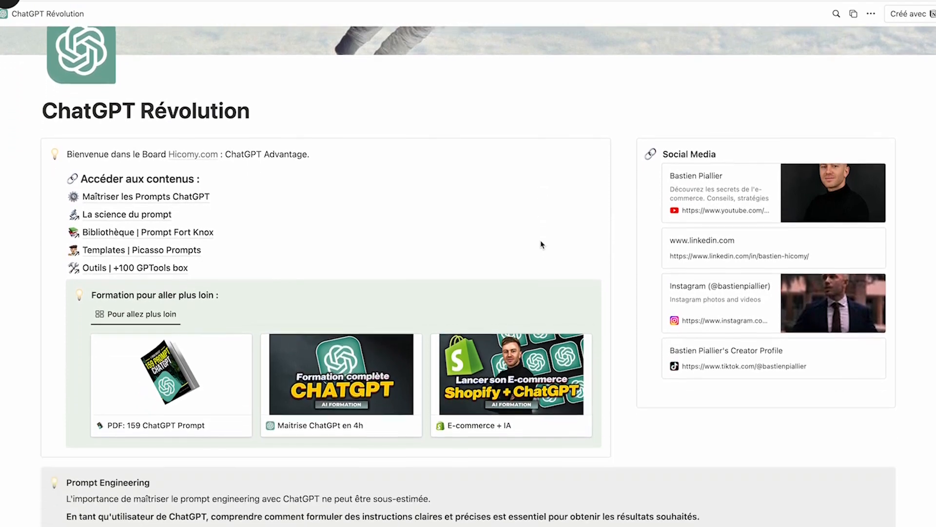
pyautogui.scroll(-10, 253, 140)
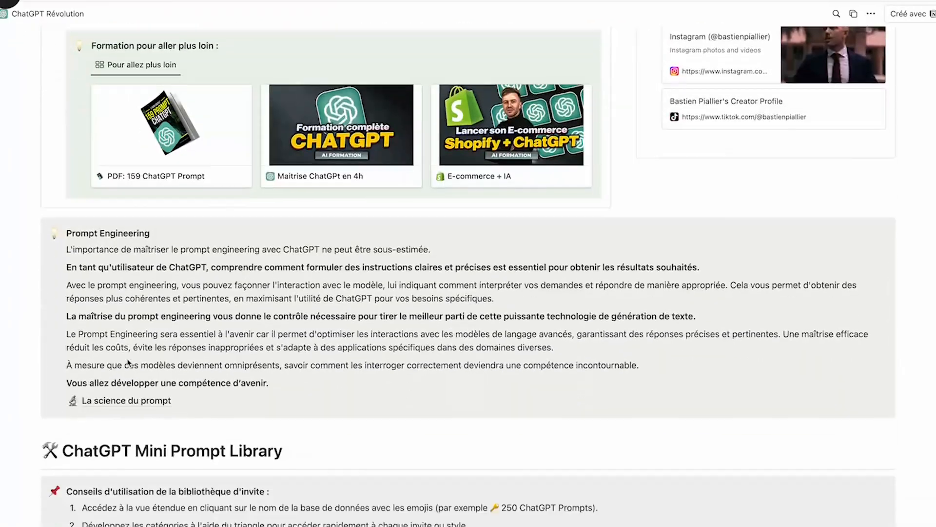
pyautogui.scroll(-10, 128, 363)
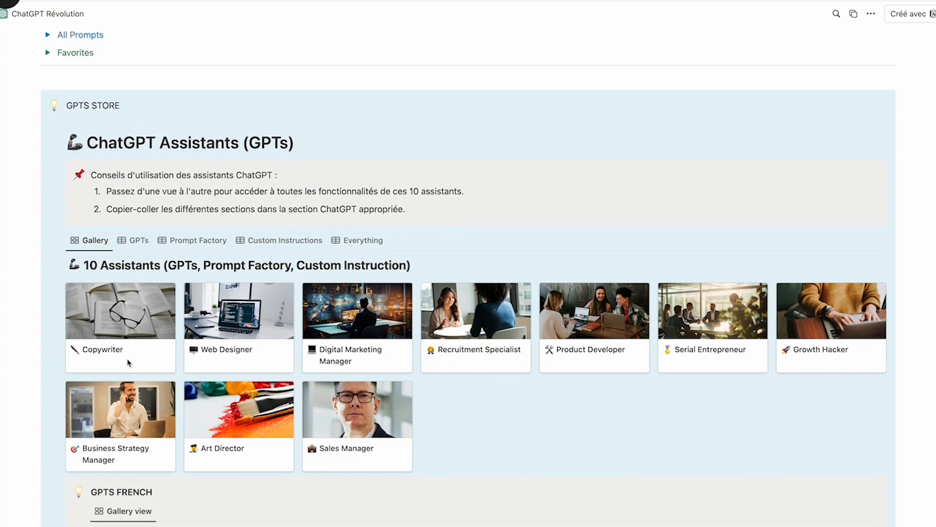
pyautogui.scroll(6, 128, 363)
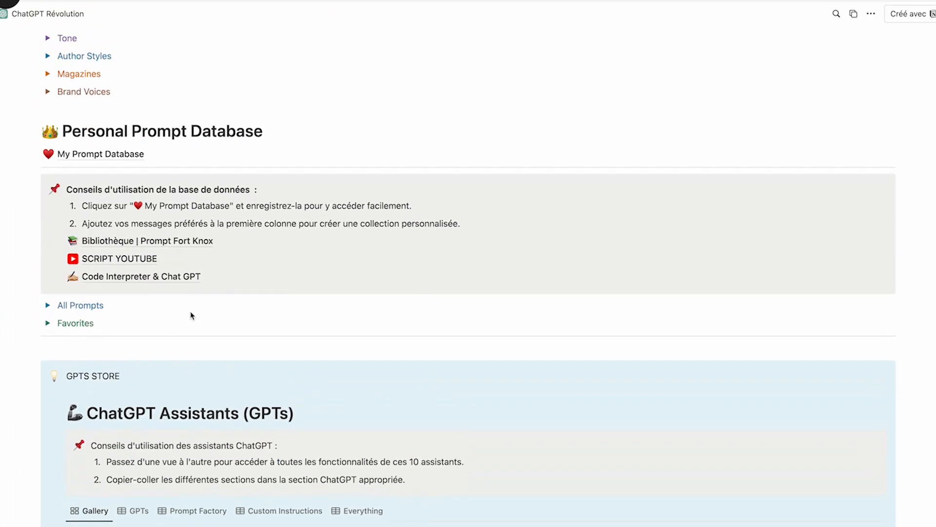
pyautogui.scroll(15, 192, 315)
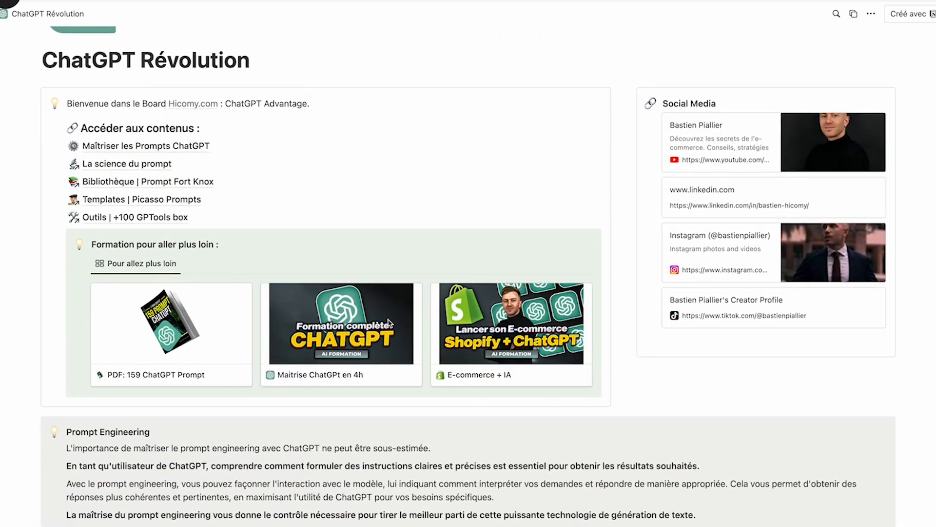
pyautogui.scroll(2, 397, 318)
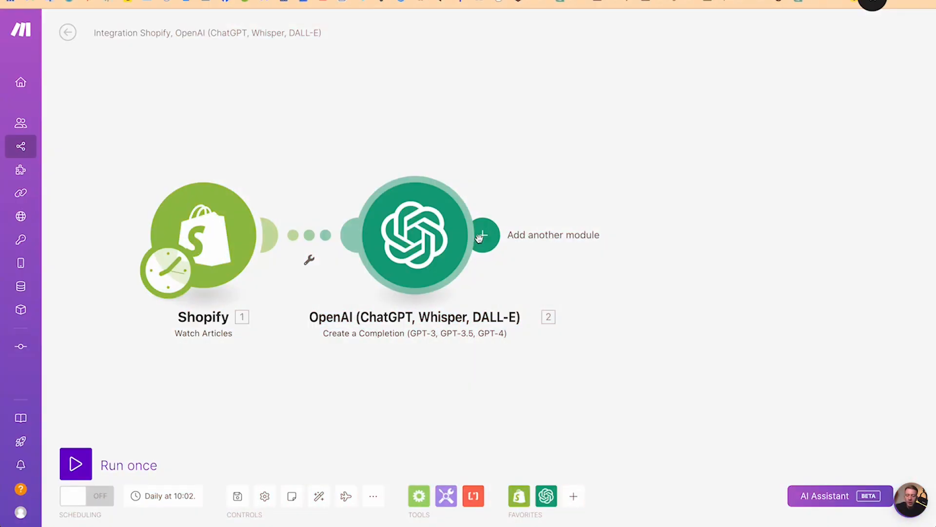
# - Add a second OpenAI Create a Completion module after the first one and set its model to gpt-3.5-turbo
pyautogui.click(484, 237)
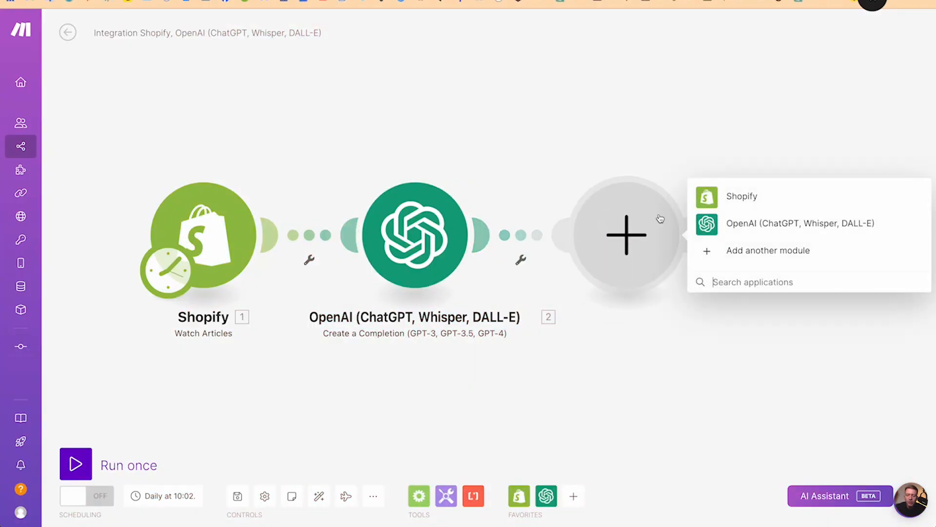
pyautogui.click(703, 218)
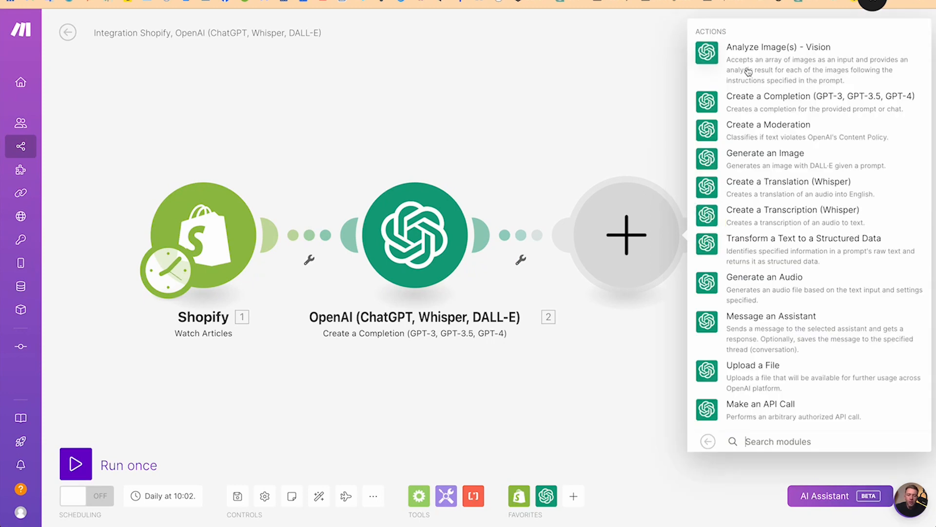
pyautogui.click(754, 100)
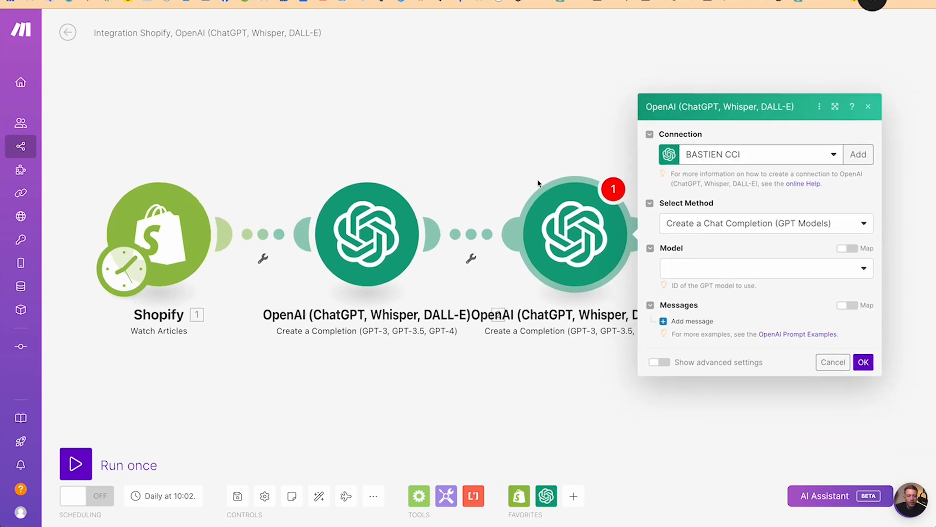
pyautogui.click(645, 252)
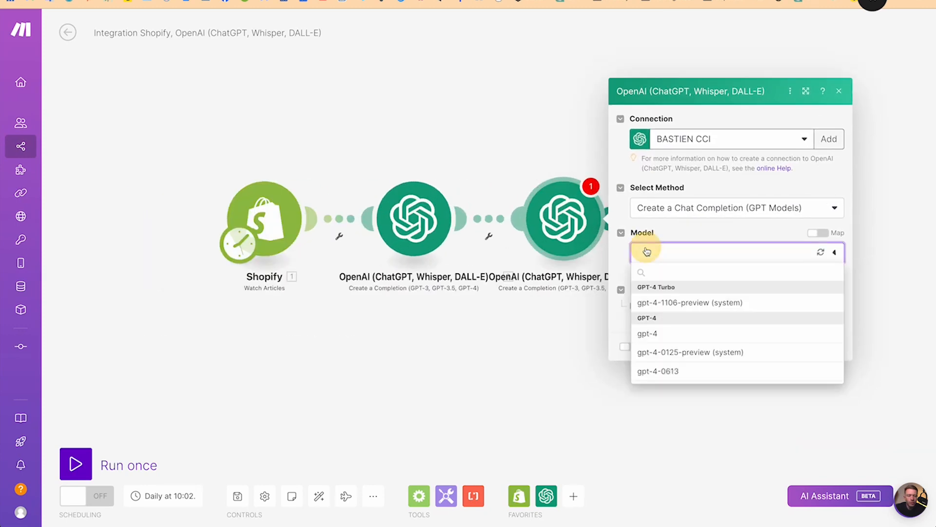
pyautogui.click(682, 421)
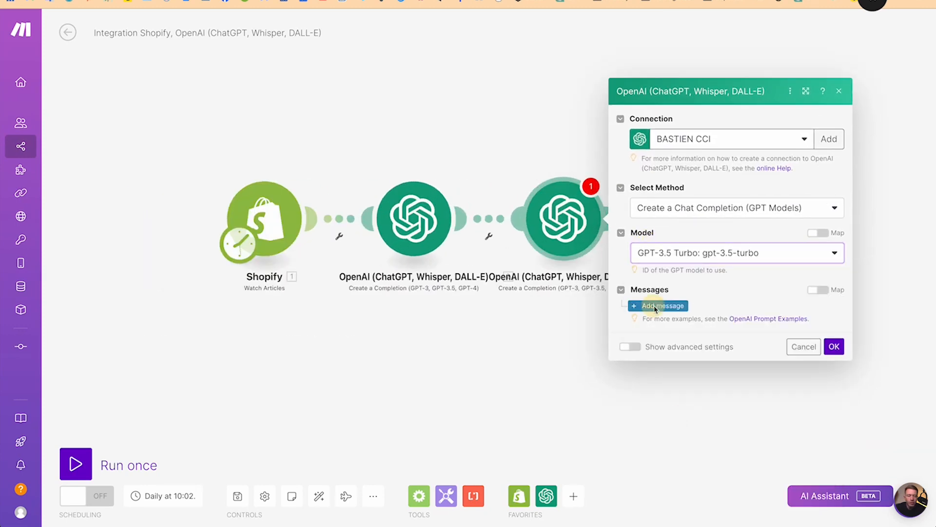
# - Add a message with the Assistant role and map the first completion module's Choices Message Content into its content
pyautogui.click(663, 306)
pyautogui.click(703, 278)
pyautogui.click(682, 334)
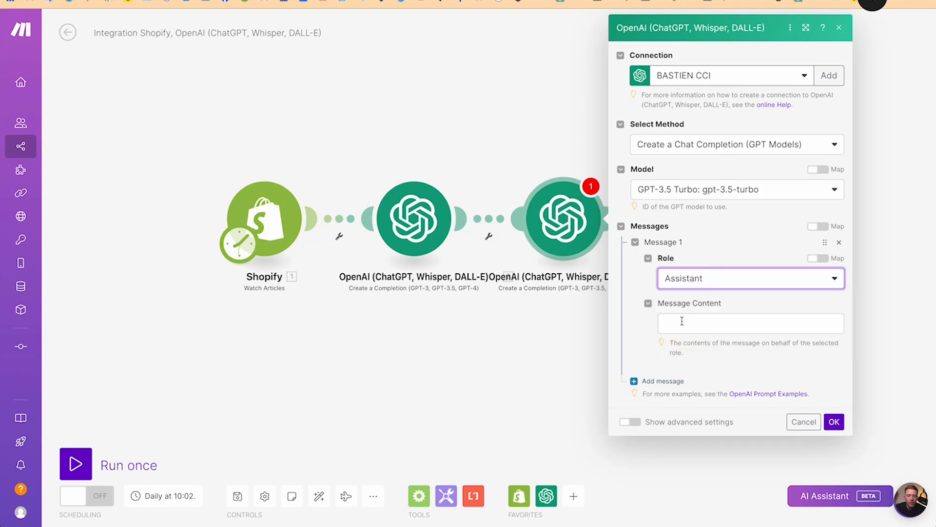
pyautogui.click(680, 324)
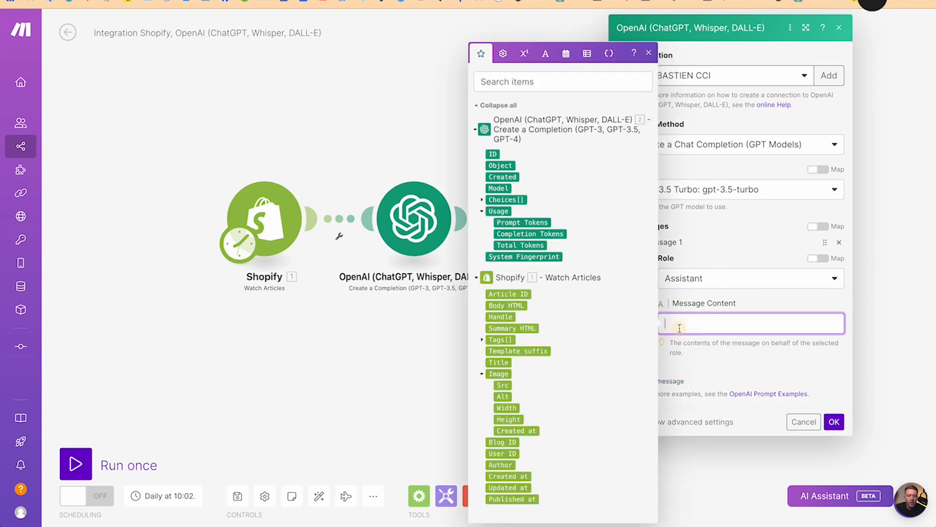
pyautogui.click(482, 200)
pyautogui.click(490, 229)
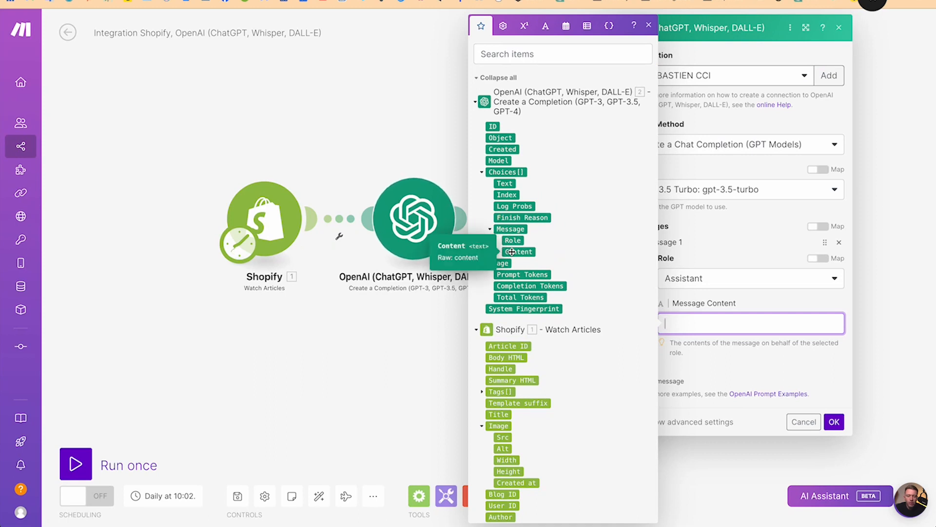
pyautogui.click(511, 251)
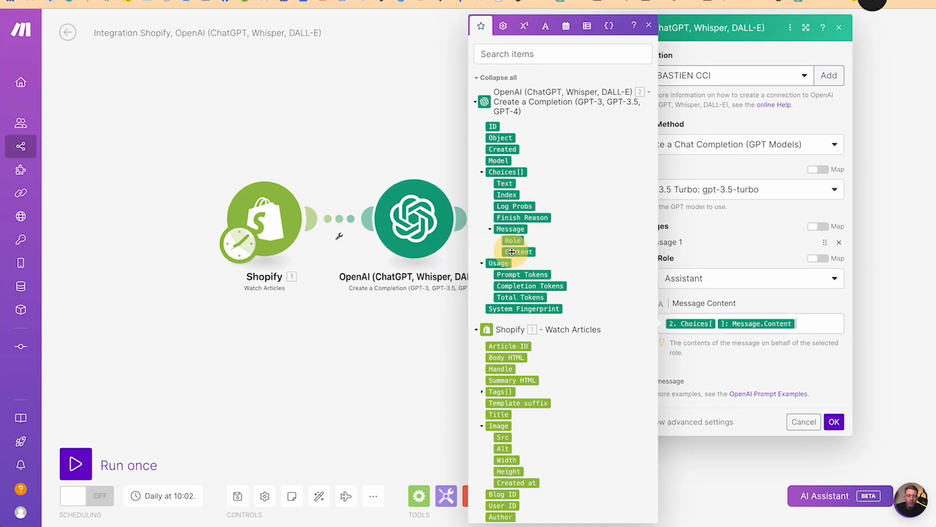
# - Write "Créer moi un synthèse de 500 caratères de mon post." before the mapped content and save the module
pyautogui.click(664, 322)
pyautogui.write('Créer moi ')
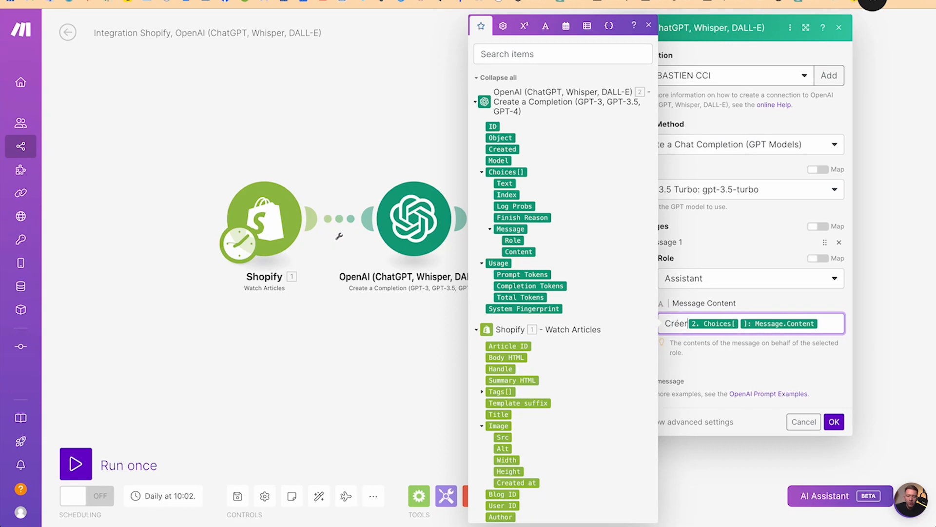
pyautogui.write('un synth')
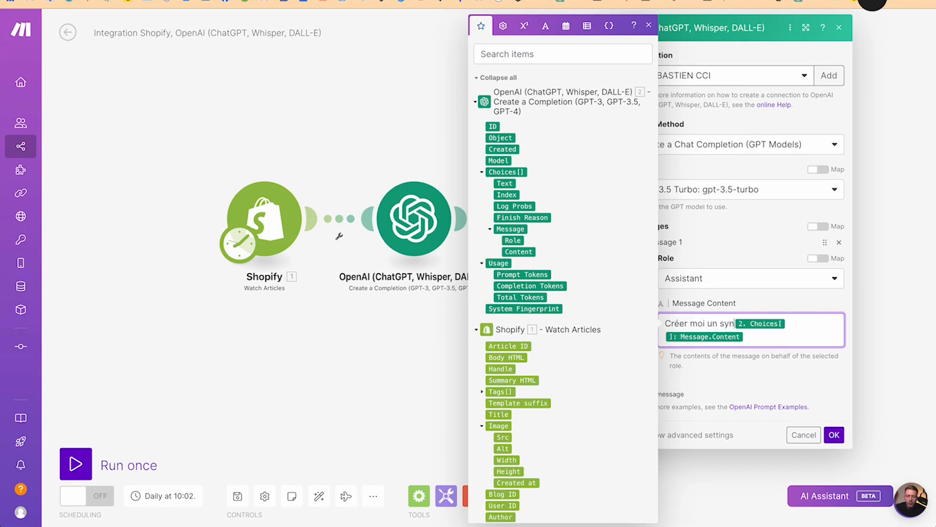
pyautogui.write('èse de')
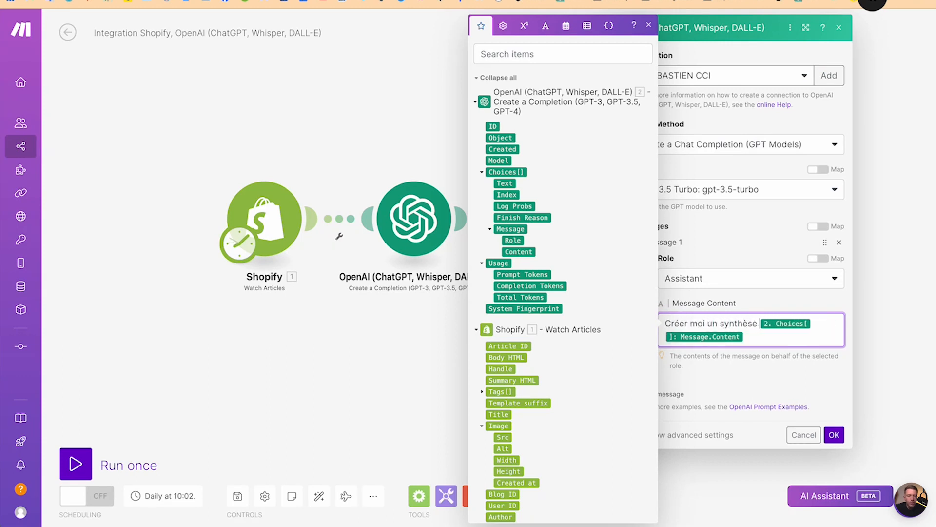
pyautogui.write('500 carat')
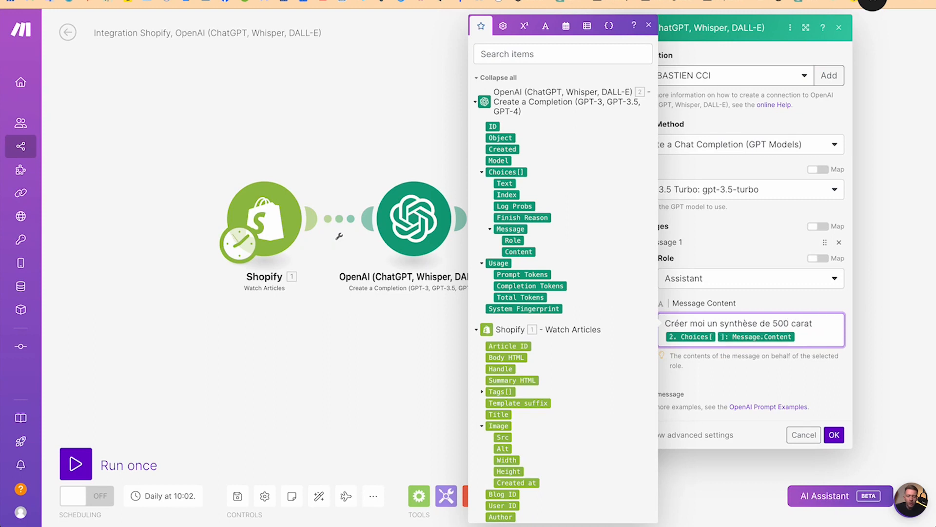
pyautogui.write('ères pour mon')
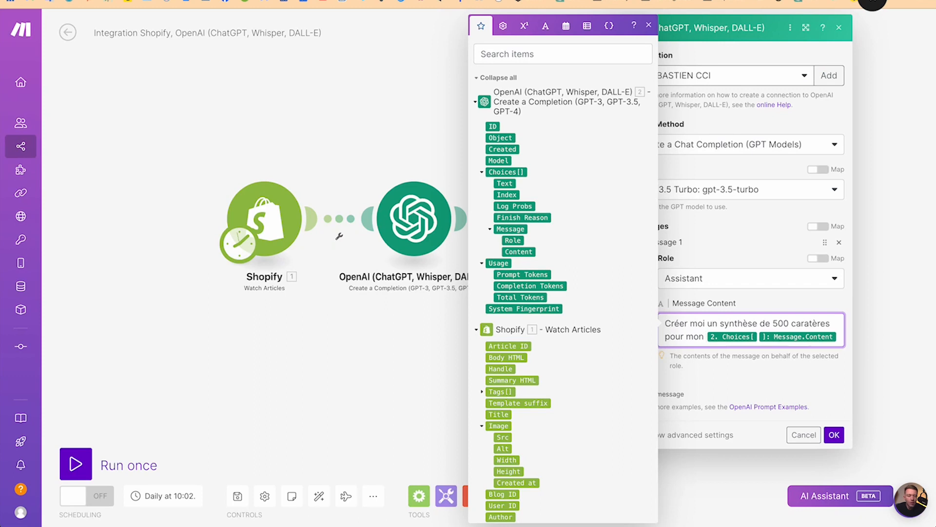
pyautogui.press('BackSpace')
pyautogui.press('BackSpace')
pyautogui.press('BackSpace')
pyautogui.press('BackSpace')
pyautogui.press('BackSpace')
pyautogui.press('BackSpace')
pyautogui.press('BackSpace')
pyautogui.write('de mon post.')
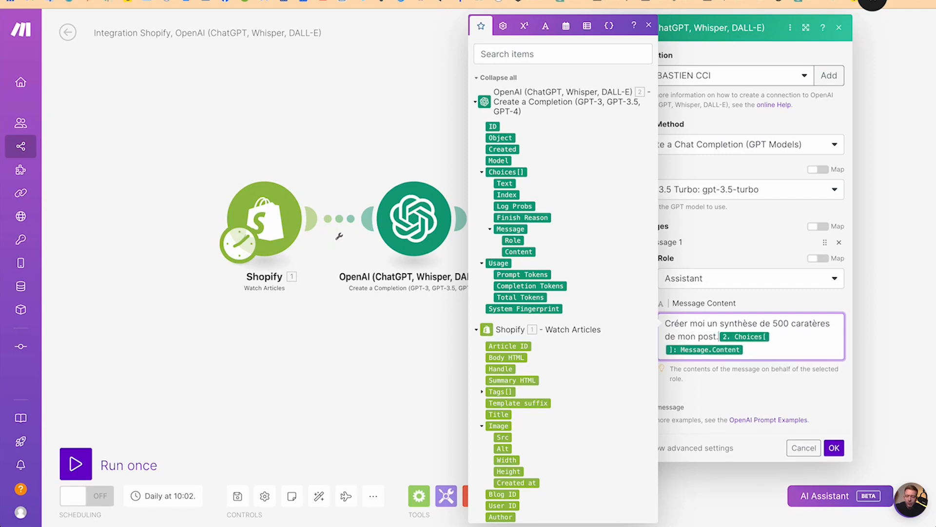
pyautogui.click(835, 448)
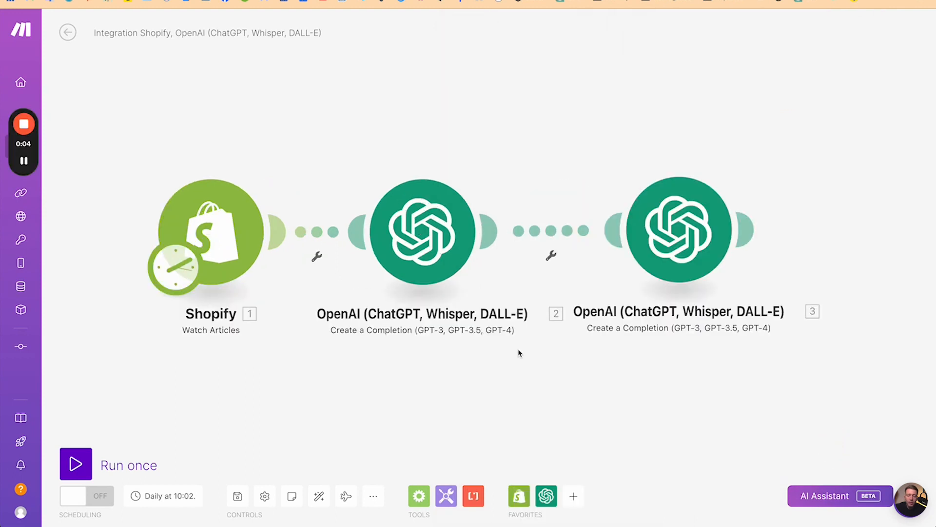
# - Add an OpenAI Generate an Image module after the second completion module and set its model to Dall-E 2
pyautogui.click(547, 496)
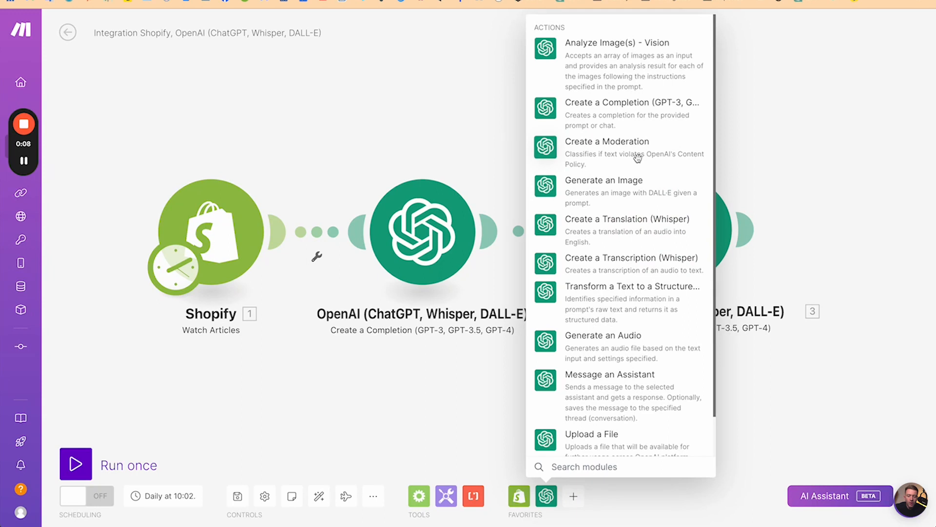
pyautogui.click(614, 180)
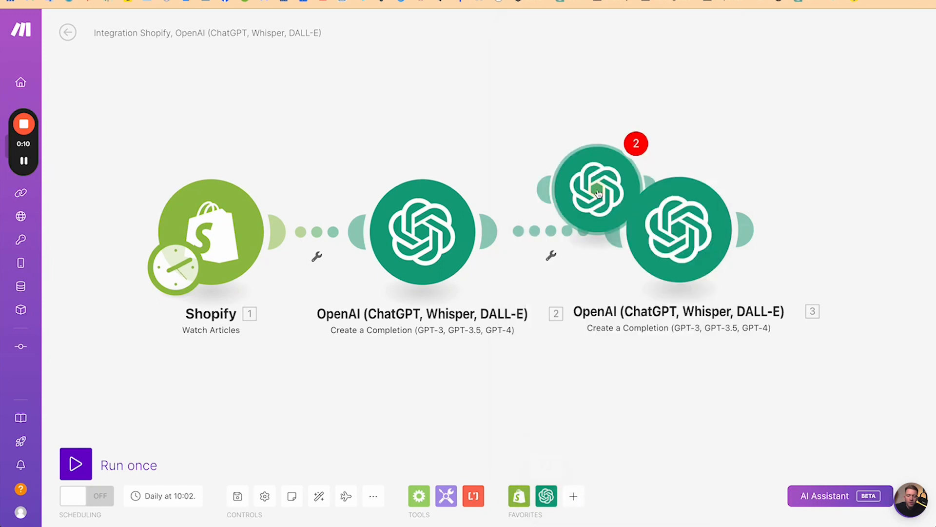
pyautogui.click(820, 138)
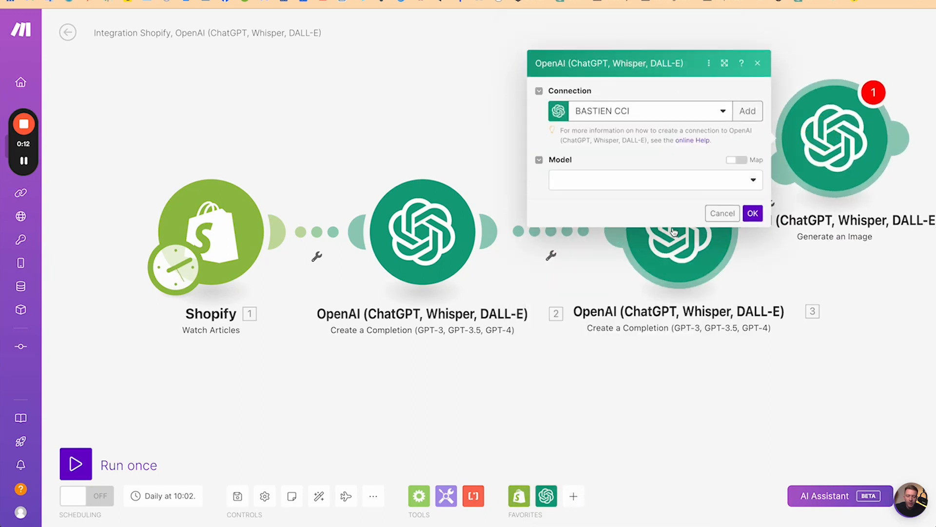
pyautogui.click(627, 188)
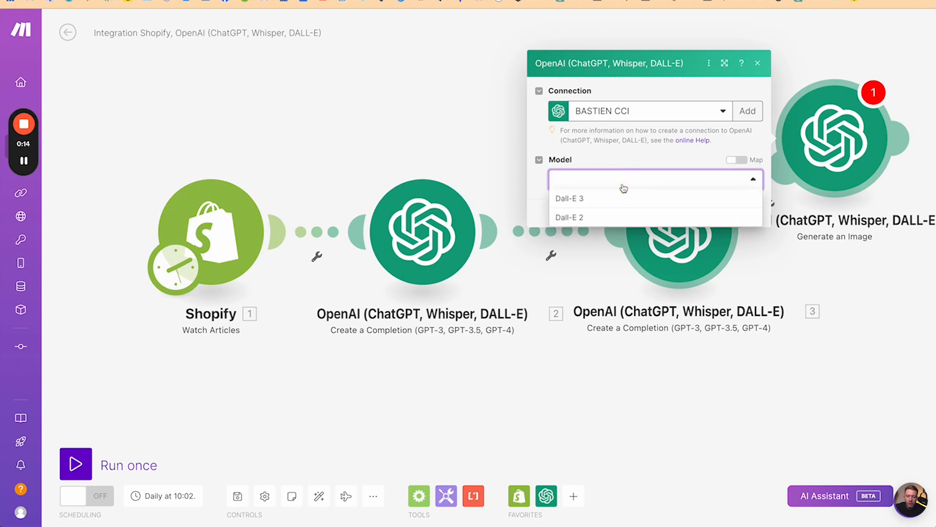
pyautogui.click(581, 203)
pyautogui.click(596, 147)
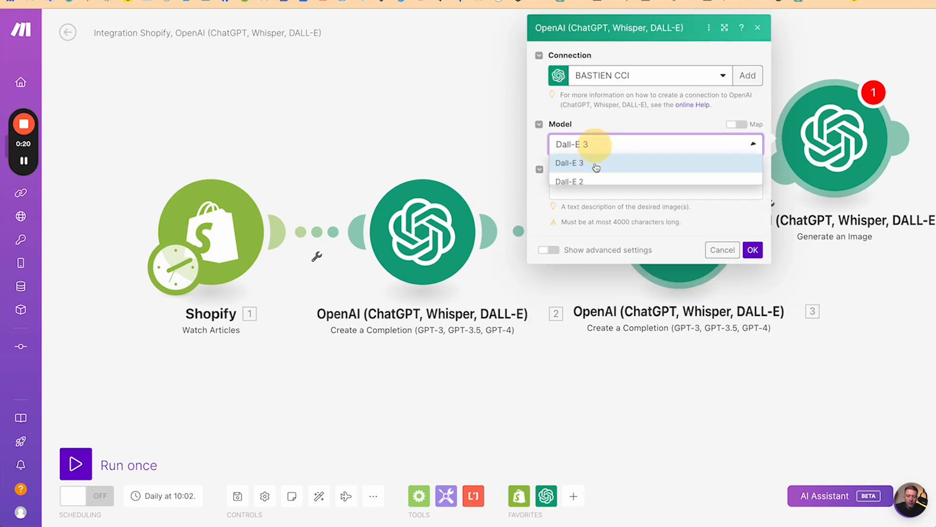
pyautogui.click(596, 180)
pyautogui.click(580, 189)
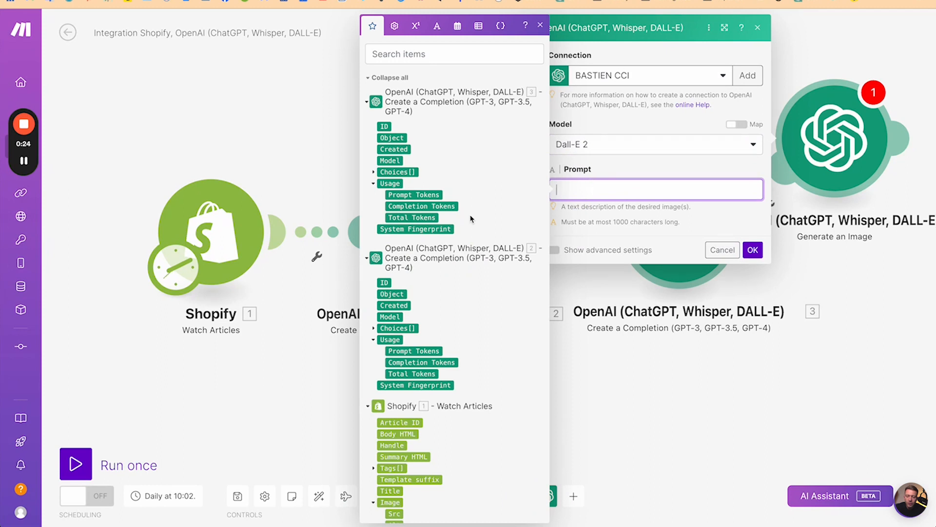
pyautogui.click(373, 328)
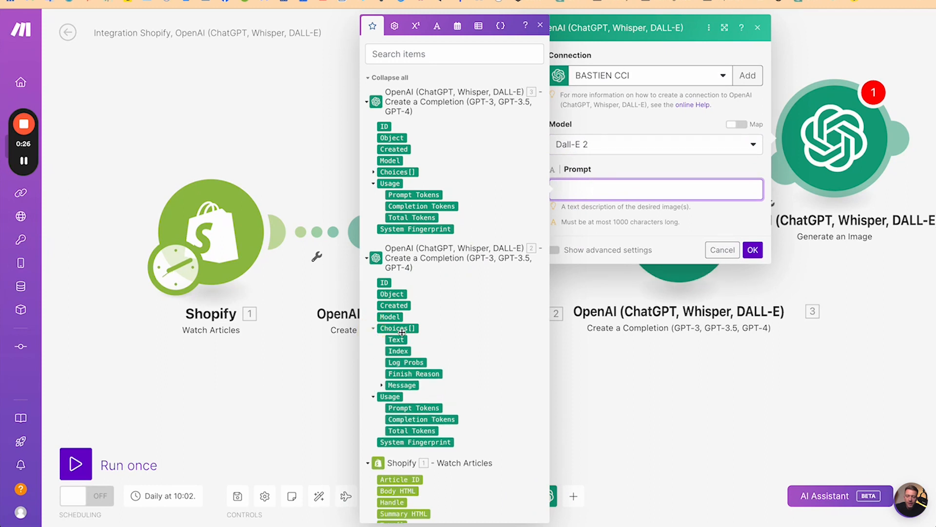
pyautogui.click(381, 385)
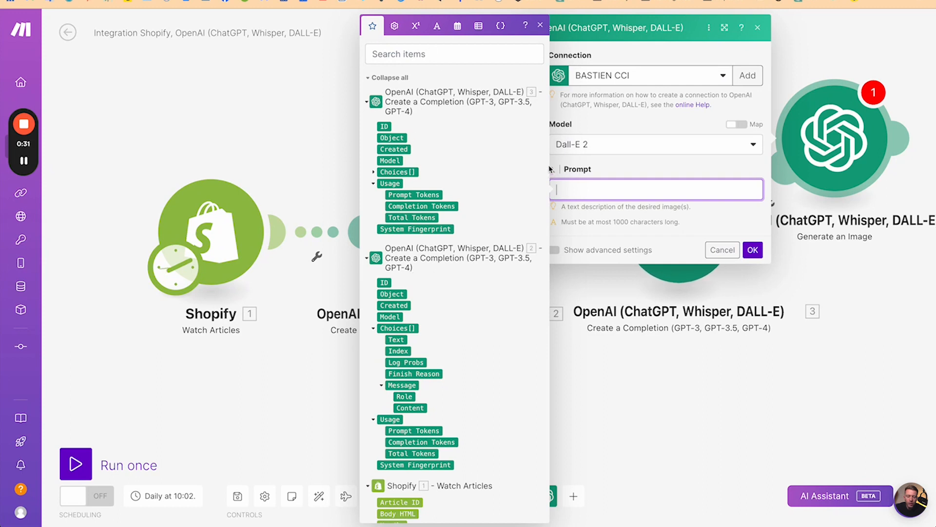
pyautogui.click(651, 132)
pyautogui.hscroll(3, 399, 249)
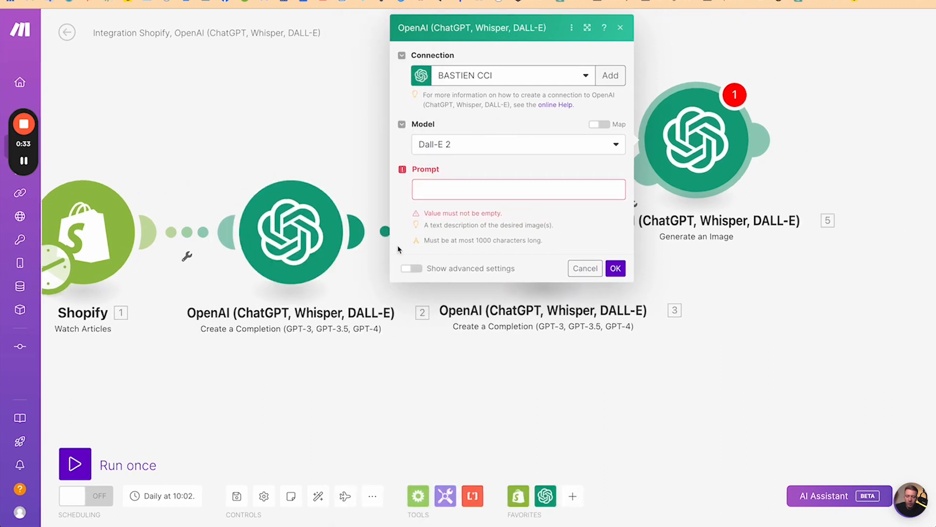
pyautogui.click(707, 264)
# - Rename the second completion module as RESUME
pyautogui.rightClick(558, 244)
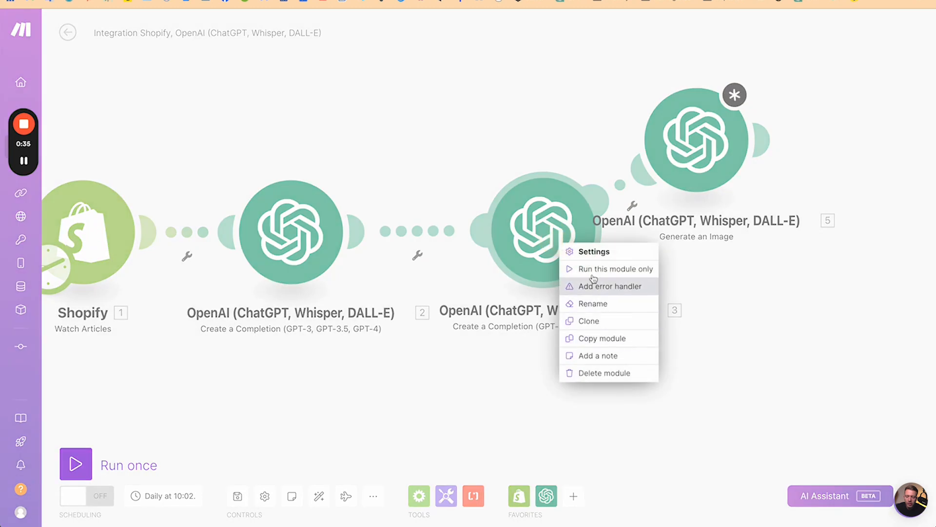
pyautogui.click(589, 303)
pyautogui.write('RESUME')
pyautogui.press('Return')
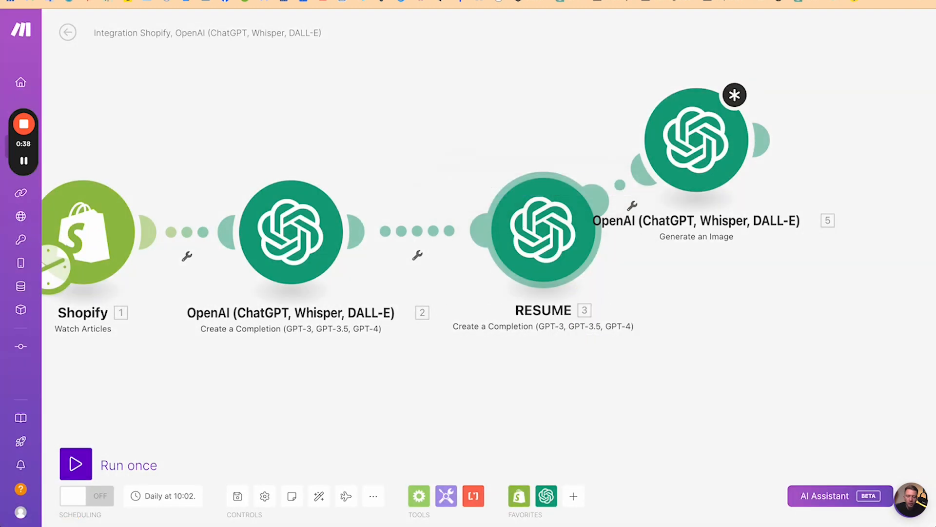
# - Rename the first completion module as CHATGPT CREA
pyautogui.rightClick(286, 236)
pyautogui.click(312, 291)
pyautogui.write('CHATGPT')
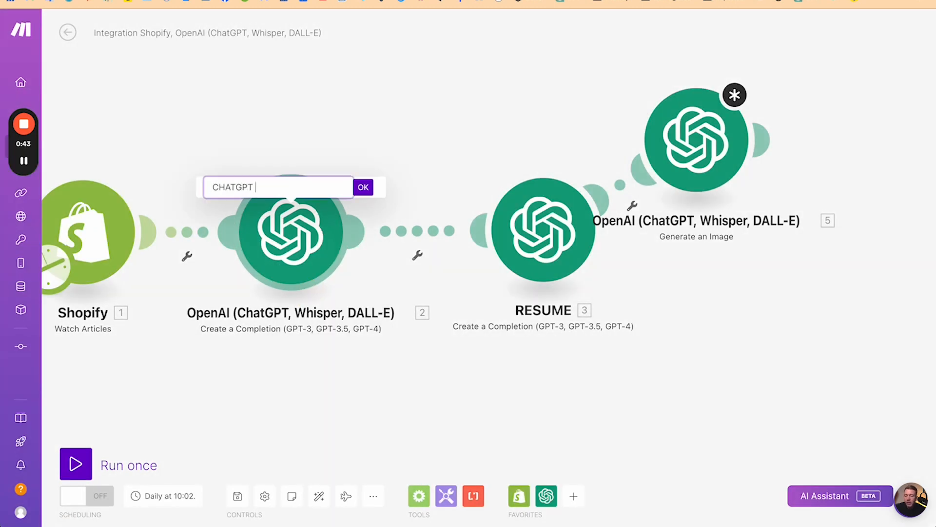
pyautogui.write(' CREA')
pyautogui.press('Return')
# - Move the Generate an Image module farther from RESUME and map RESUME's Choices Message Content into its prompt
pyautogui.moveTo(682, 147); pyautogui.dragTo(758, 191)
pyautogui.click(758, 192)
pyautogui.click(571, 236)
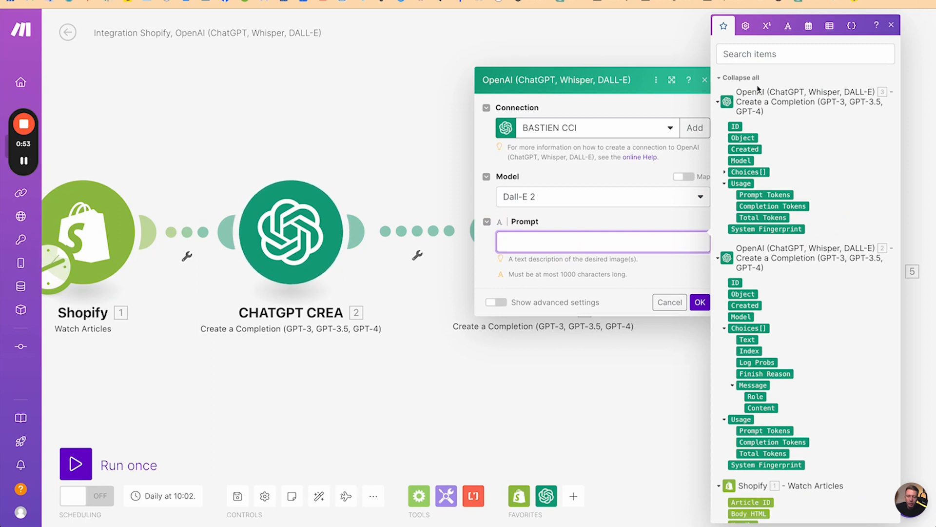
pyautogui.click(725, 173)
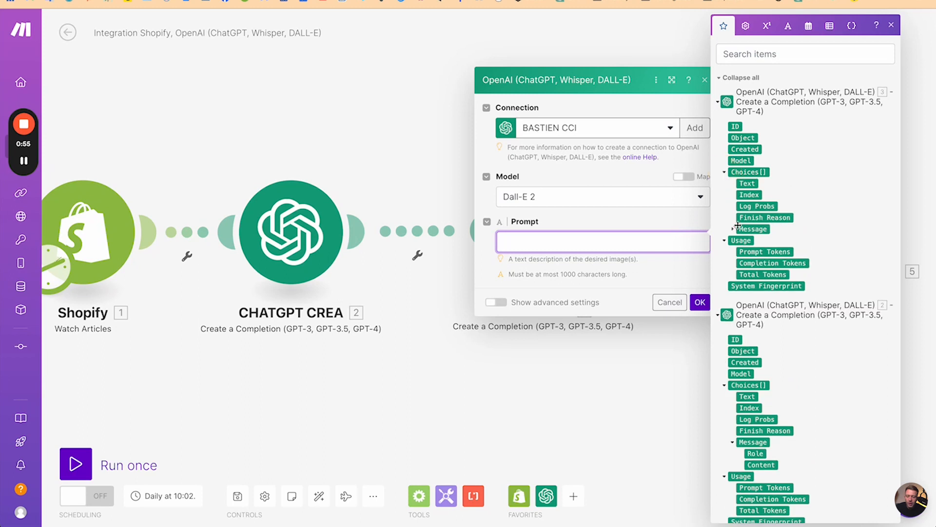
pyautogui.click(732, 229)
pyautogui.click(769, 252)
# - Write "A partir de ce post :" before the mapped content in the image prompt and "Créer moi une image pour illustrer." after it
pyautogui.click(508, 240)
pyautogui.write("'A")
pyautogui.press('BackSpace')
pyautogui.press('BackSpace')
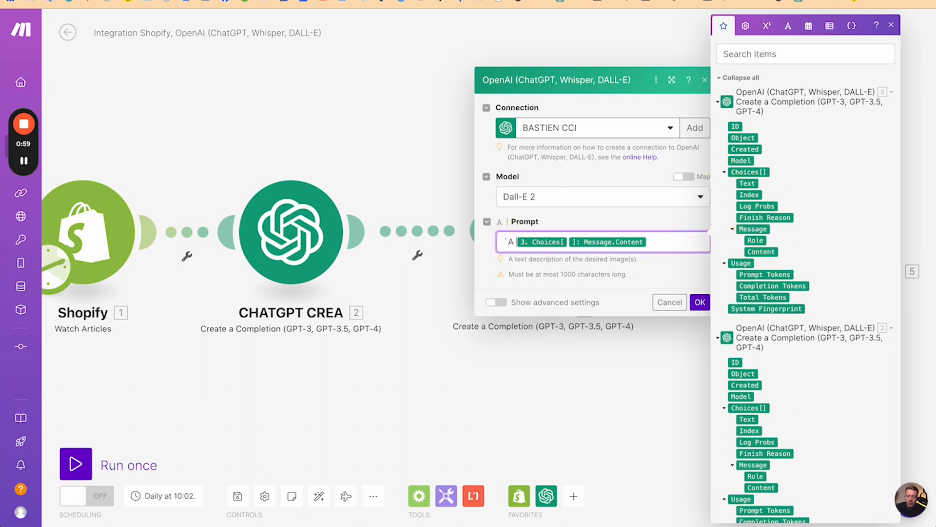
pyautogui.write('A partir de ')
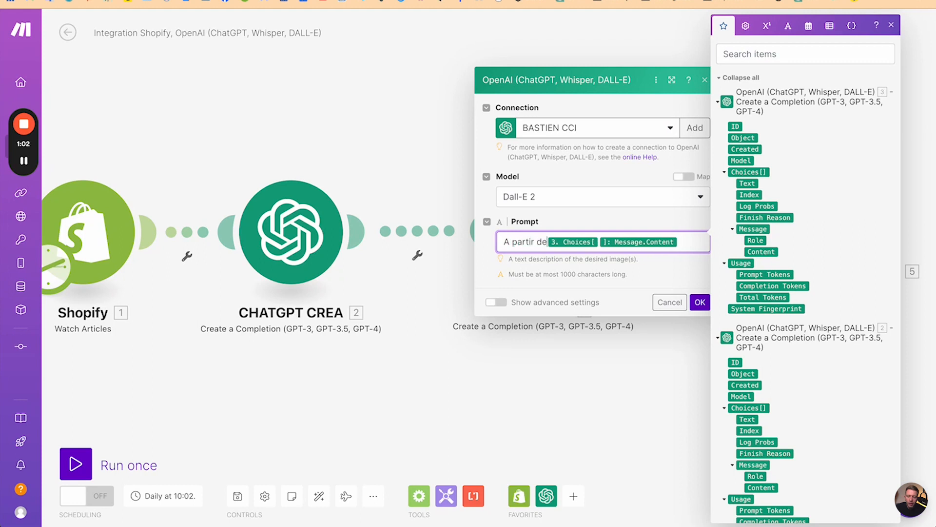
pyautogui.write('c')
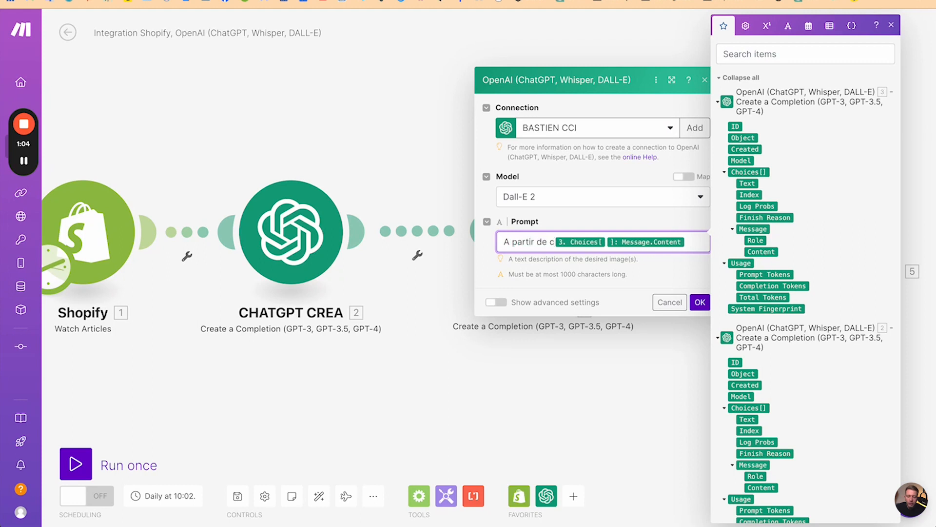
pyautogui.write('e post :')
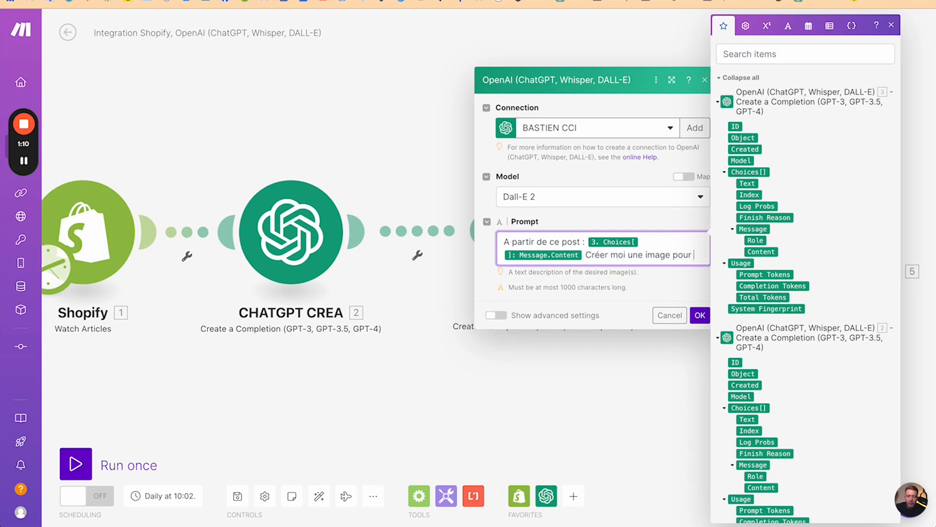
pyautogui.write('ustrer.')
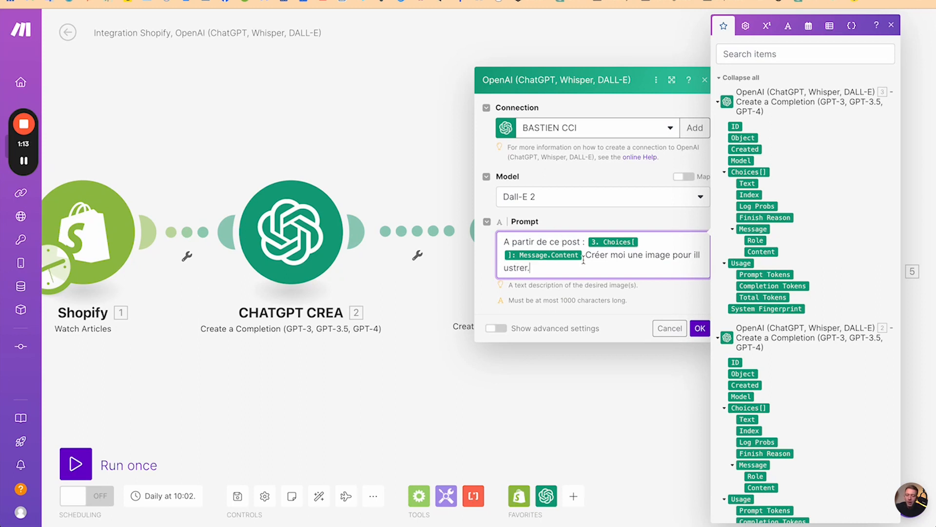
# - Move the sentence "Créer moi une image pour illustrer." to the start of the image prompt, before "A partir de ce post :"
pyautogui.moveTo(585, 255); pyautogui.dragTo(591, 271)
pyautogui.hotkey('ctrl', 'c')
pyautogui.press('BackSpace')
pyautogui.hotkey('ctrl', 'v')
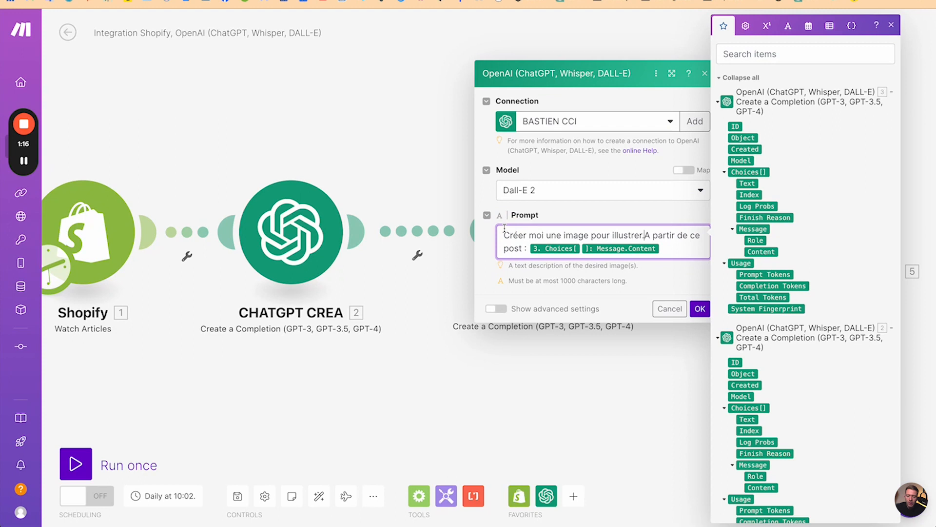
# - Reword the image prompt to "Créer moi une image pour illustrer mon post à partir de ce texte :" before the mapped content, and save the module
pyautogui.press('Delete')
pyautogui.press('BackSpace')
pyautogui.press('BackSpace')
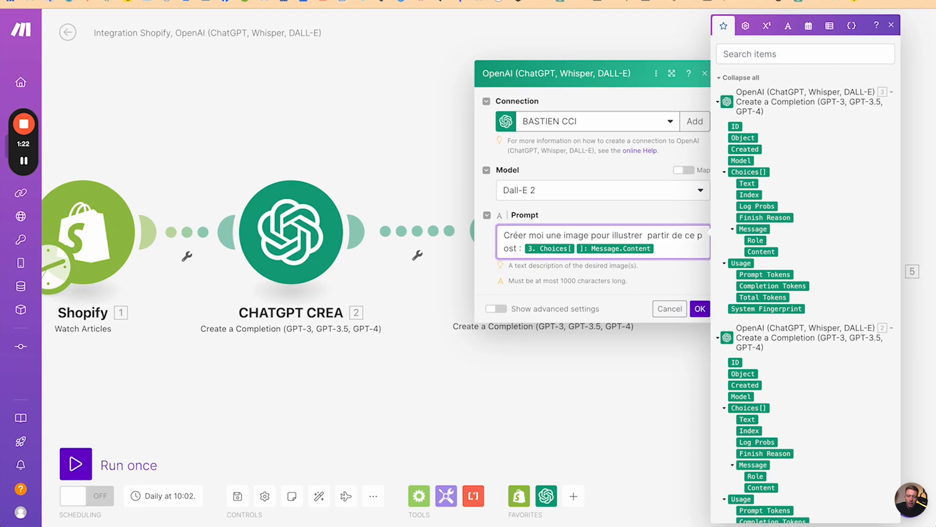
pyautogui.write('mon post')
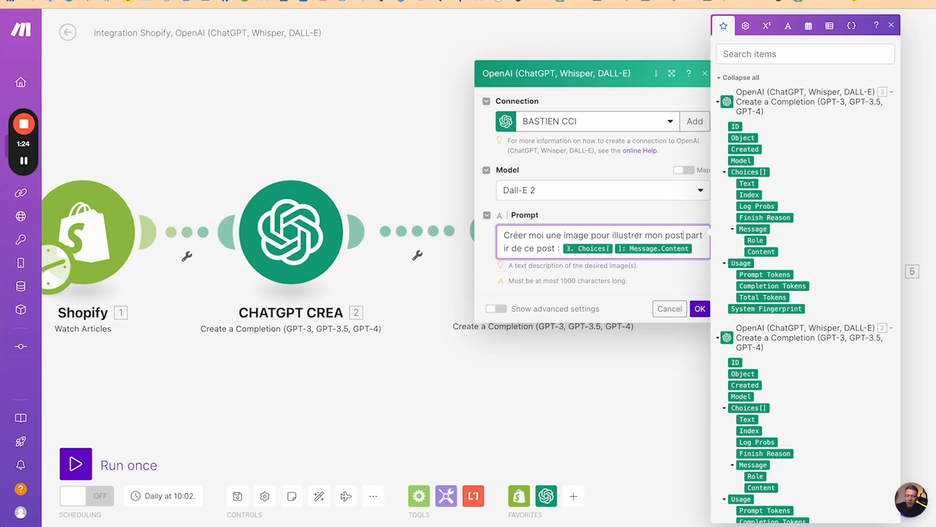
pyautogui.write(' `')
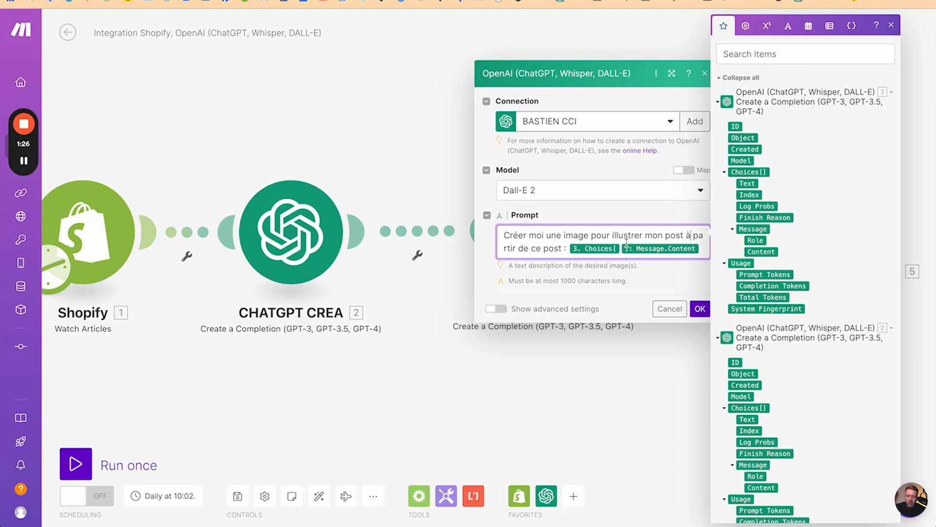
pyautogui.doubleClick(555, 249)
pyautogui.write('texte')
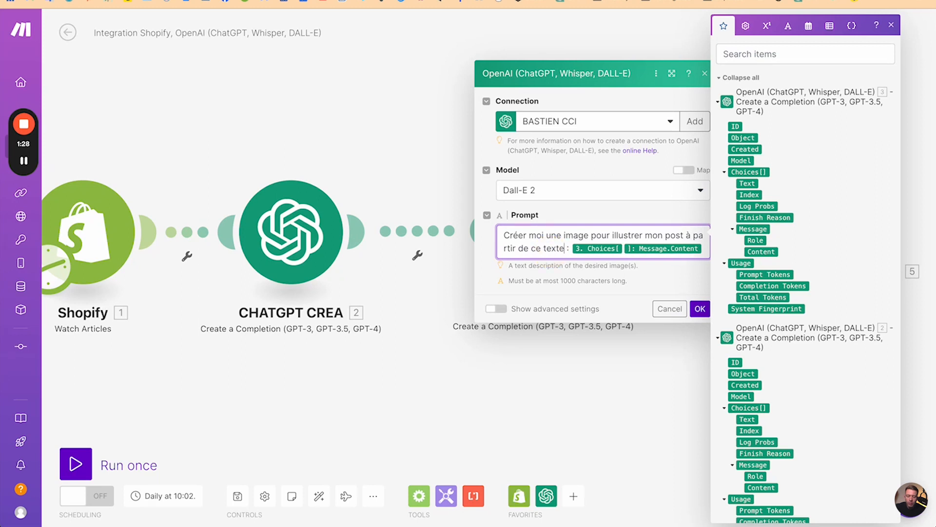
pyautogui.click(700, 309)
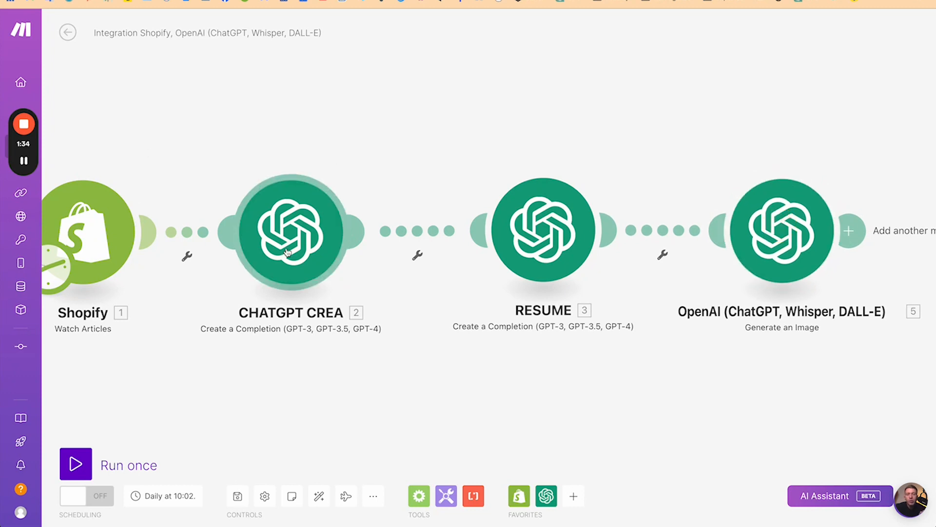
pyautogui.scroll(-6, 382, 90)
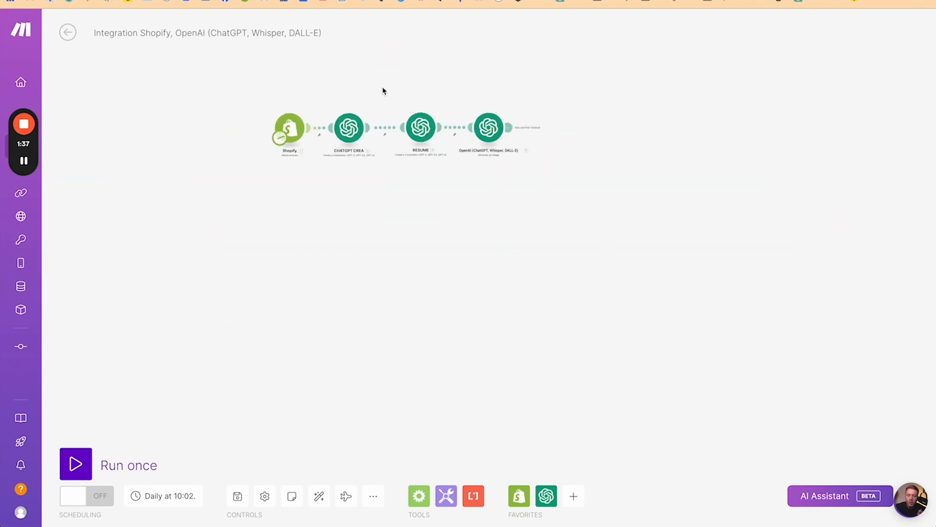
pyautogui.scroll(6, 382, 90)
pyautogui.scroll(-2, 382, 90)
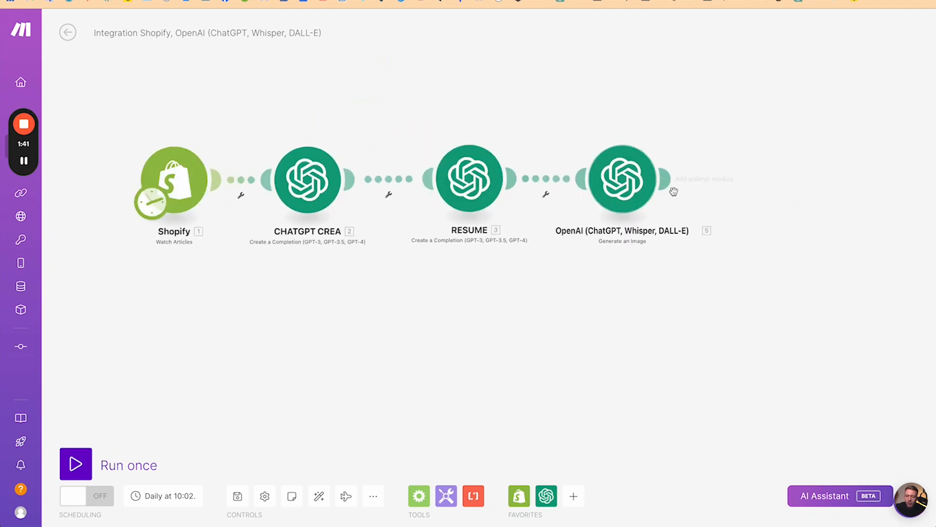
pyautogui.moveTo(616, 183); pyautogui.dragTo(748, 181)
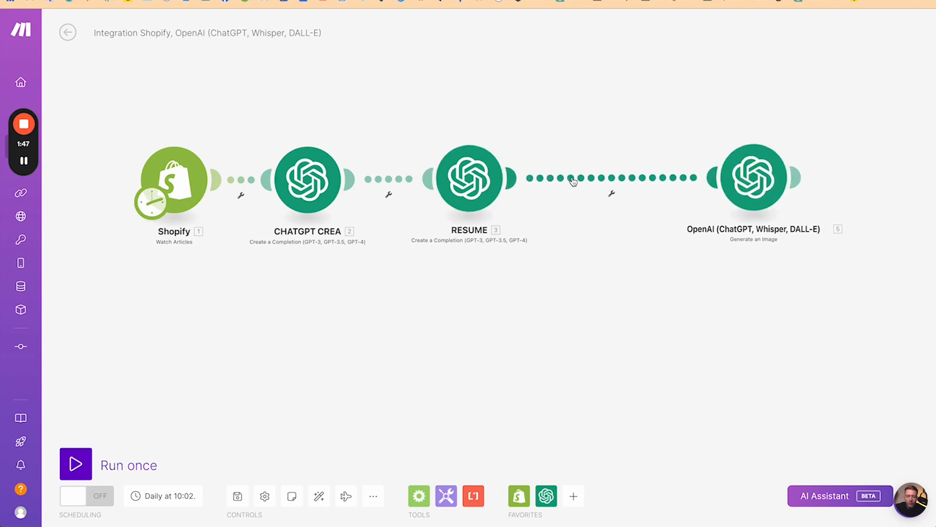
pyautogui.moveTo(769, 195); pyautogui.dragTo(636, 195)
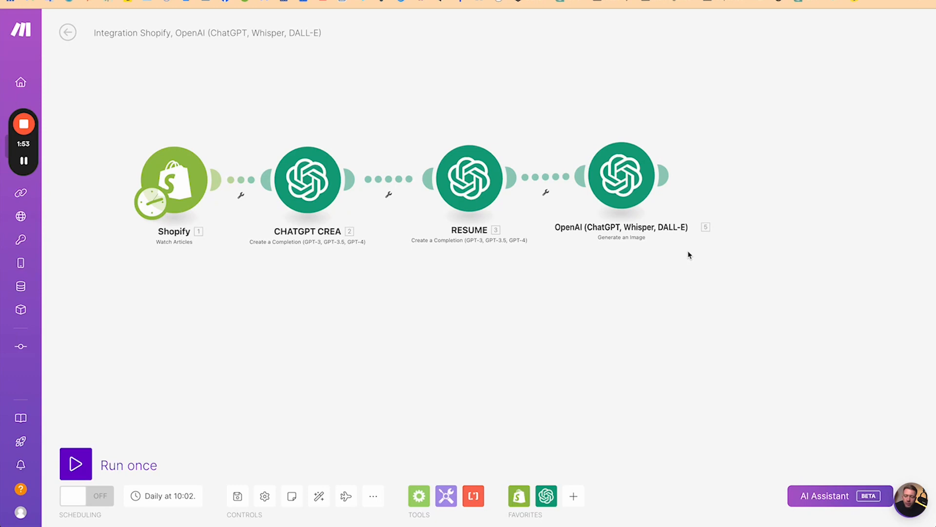
# - Rename the Generate an Image module as IMAGE and move it closer to RESUME
pyautogui.rightClick(643, 178)
pyautogui.click(666, 230)
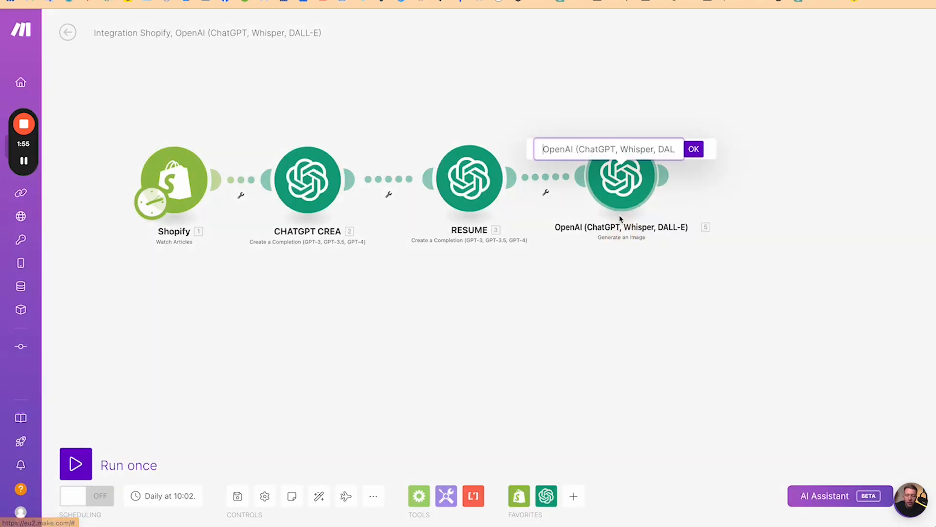
pyautogui.write('IMAGE')
pyautogui.press('Return')
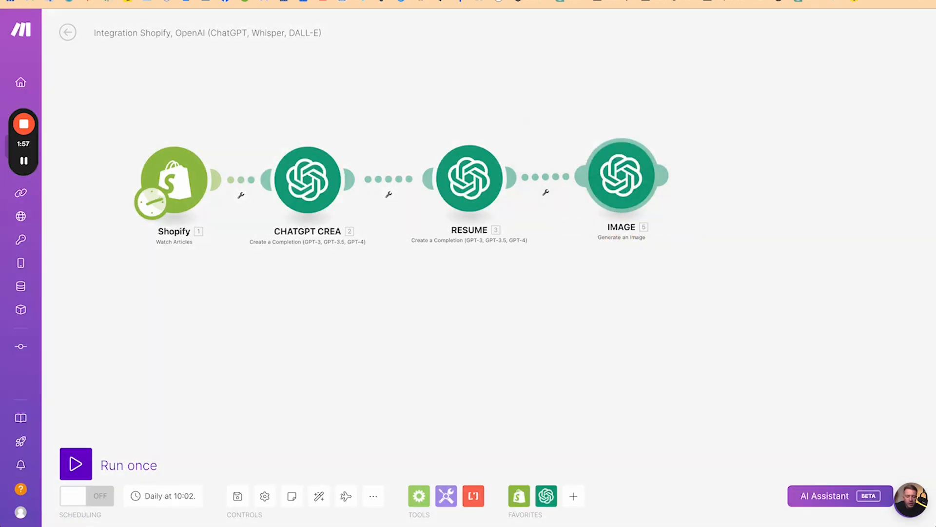
pyautogui.click(621, 196)
pyautogui.moveTo(621, 195); pyautogui.dragTo(617, 188)
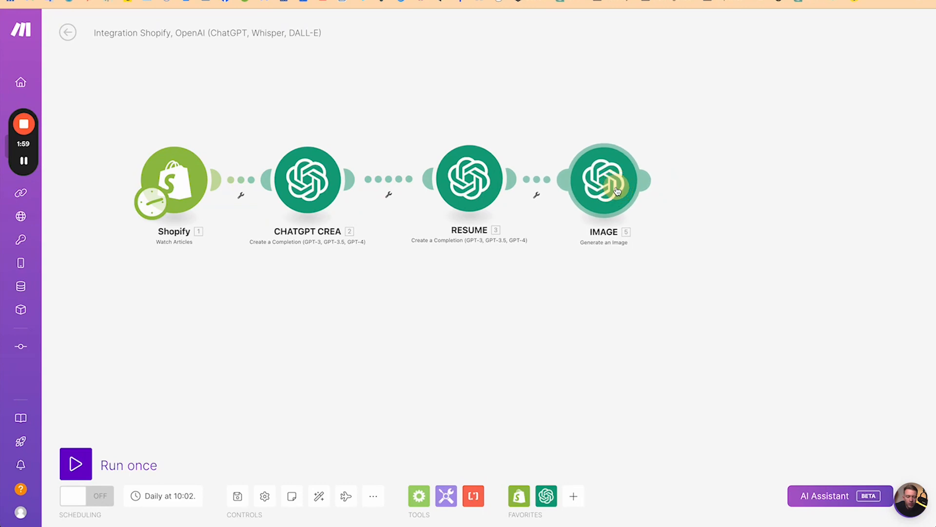
# - Add a Router after the IMAGE module and move RESUME closer to CHATGPT CREA
pyautogui.click(419, 495)
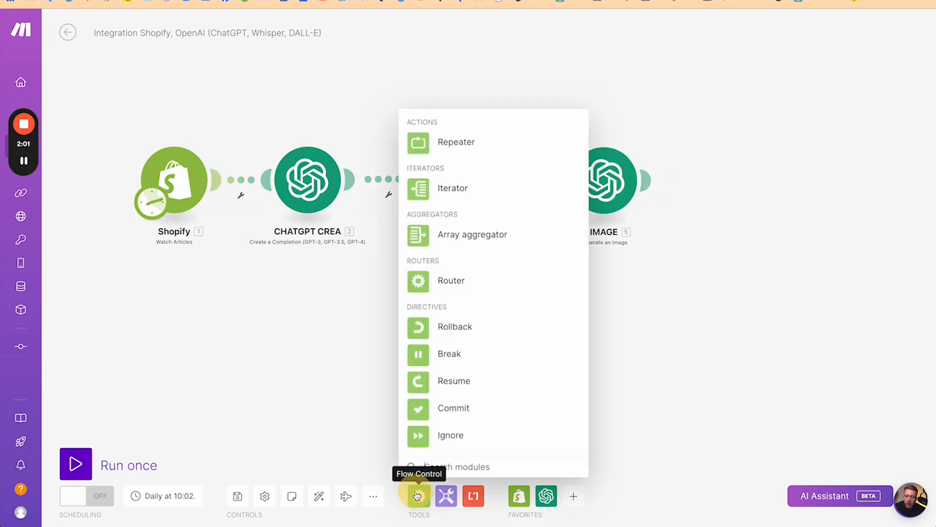
pyautogui.click(449, 296)
pyautogui.moveTo(446, 283); pyautogui.dragTo(717, 197)
pyautogui.moveTo(452, 192); pyautogui.dragTo(430, 180)
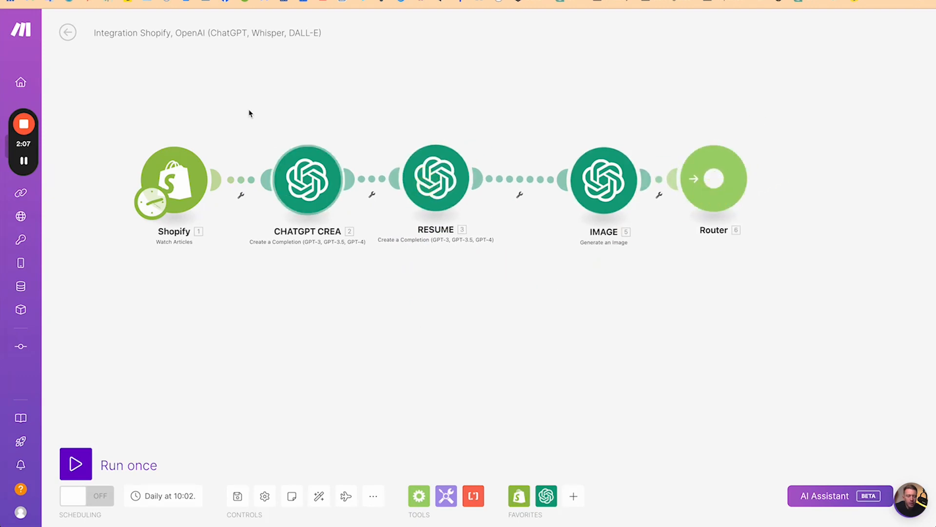
# - Add a LinkedIn Create a User Image Post module and place it beyond the Router, leaving a gap between them
pyautogui.click(371, 310)
pyautogui.moveTo(371, 309); pyautogui.dragTo(336, 358)
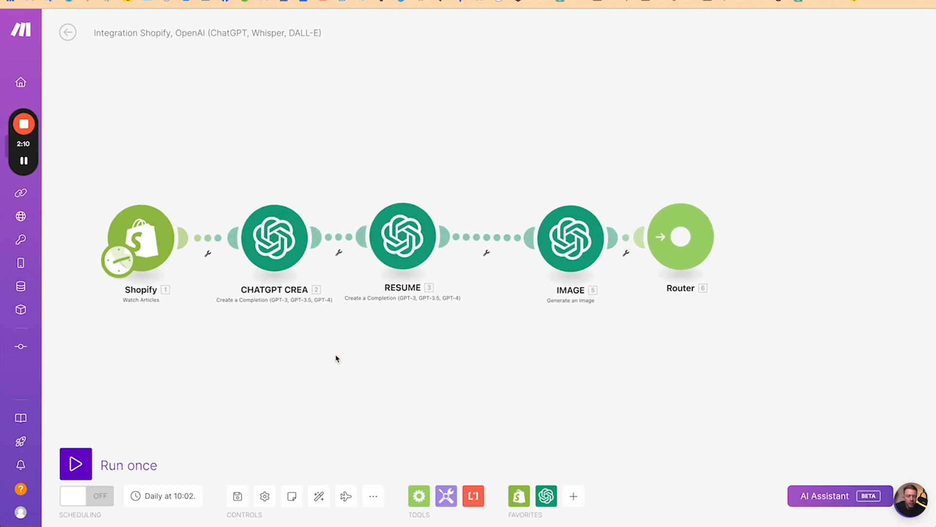
pyautogui.click(573, 496)
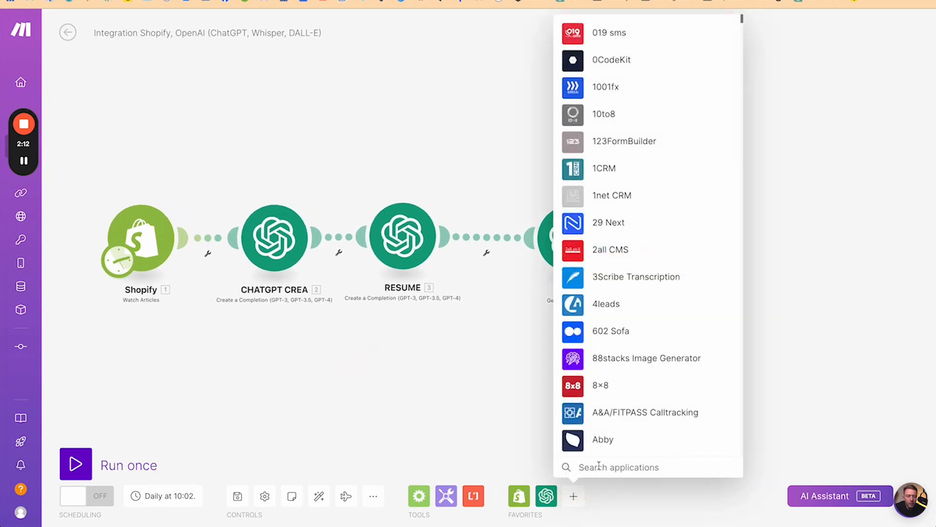
pyautogui.write('linkedin')
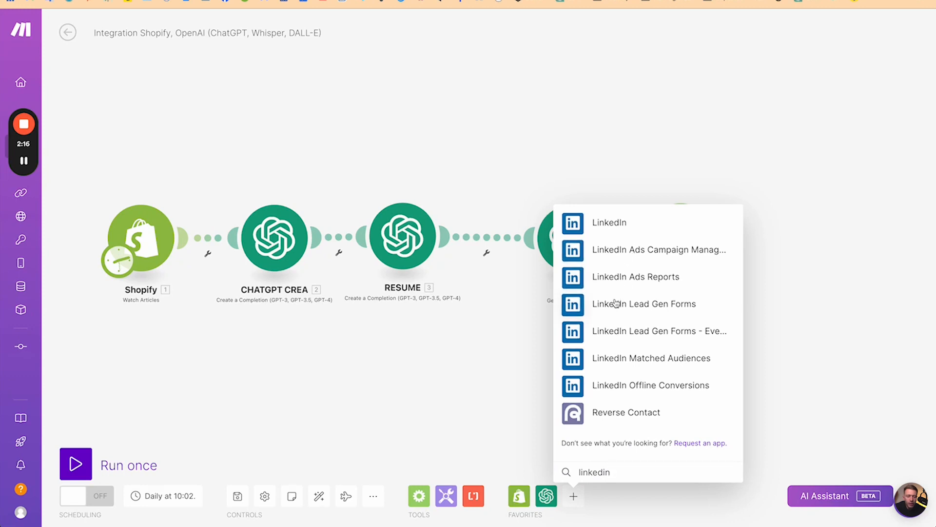
pyautogui.click(617, 221)
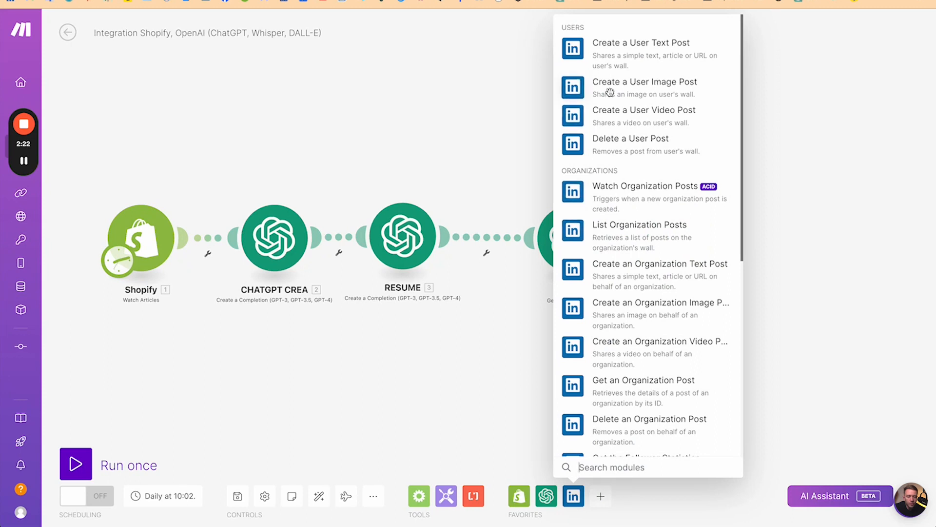
pyautogui.click(624, 86)
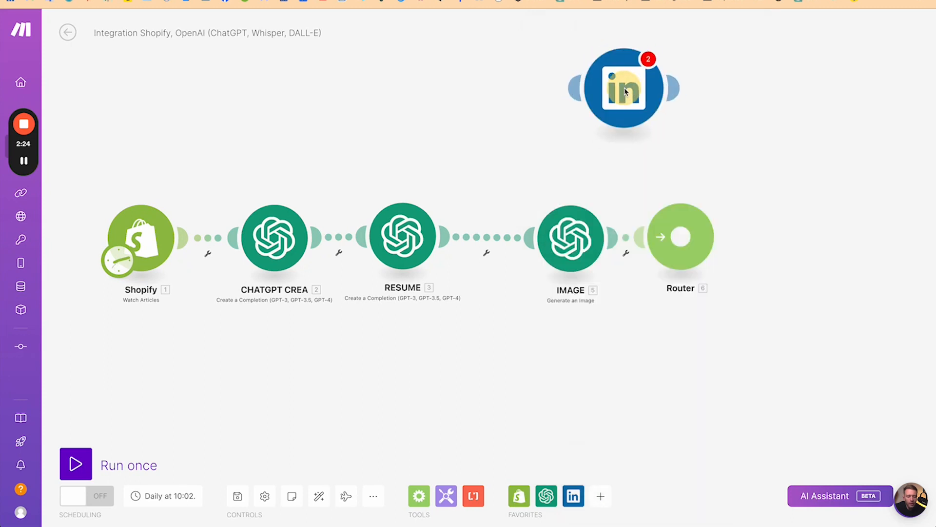
pyautogui.moveTo(624, 95); pyautogui.dragTo(864, 162)
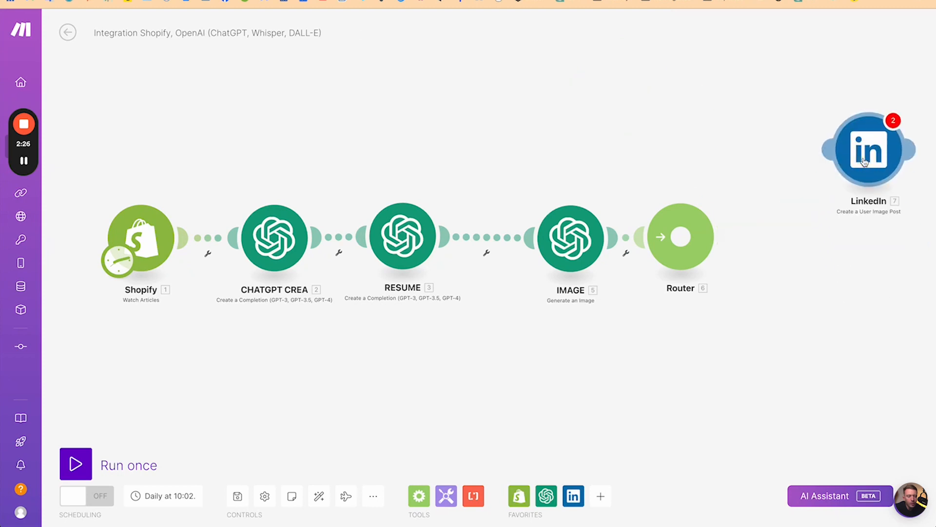
# - Add an HTTP Get a file module after the Router and connect the LinkedIn module behind it
pyautogui.click(601, 496)
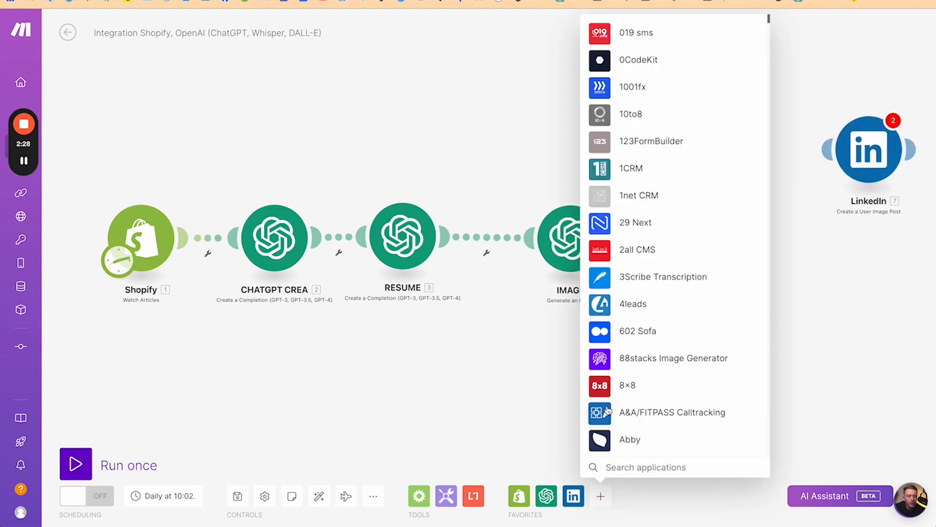
pyautogui.write('http')
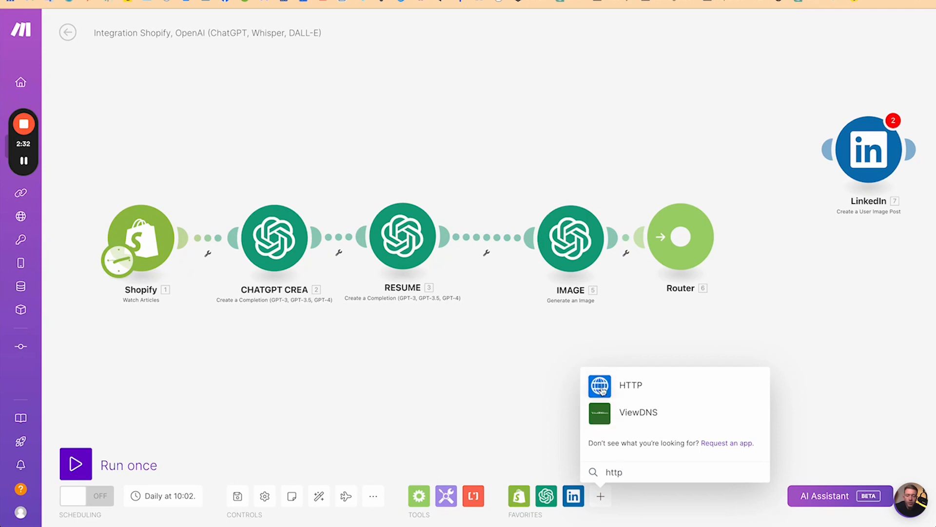
pyautogui.click(602, 388)
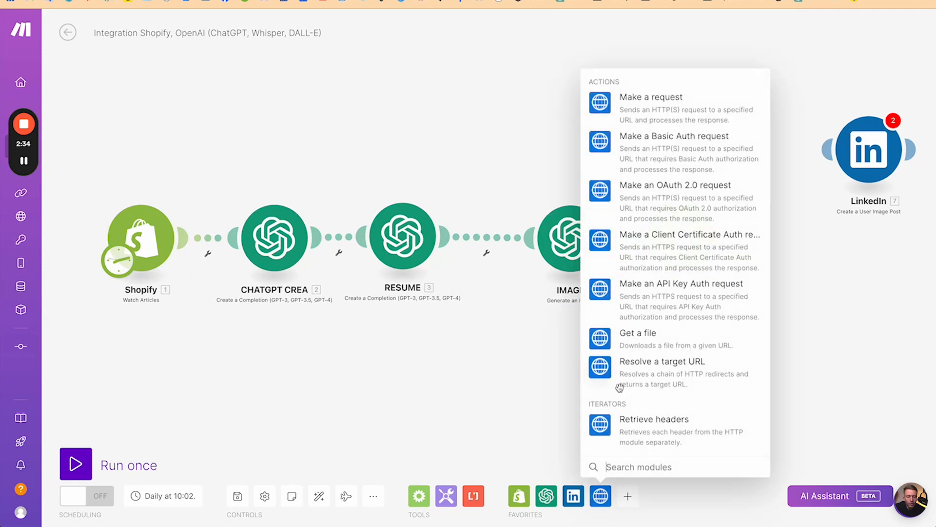
pyautogui.click(639, 344)
pyautogui.moveTo(640, 346); pyautogui.dragTo(778, 221)
pyautogui.moveTo(859, 157); pyautogui.dragTo(863, 237)
# - Map CHATGPT CREA's Choices Message Content into the LinkedIn post's Content and close the module settings
pyautogui.click(863, 237)
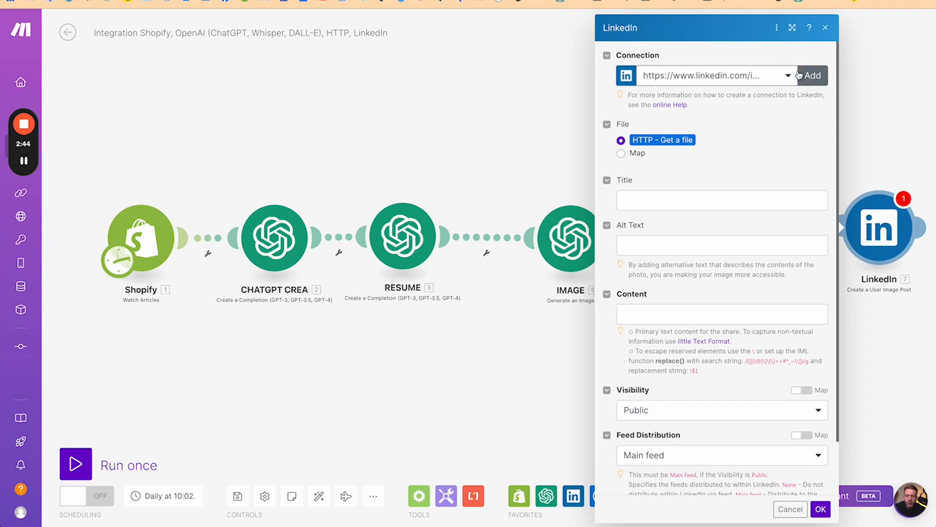
pyautogui.click(647, 197)
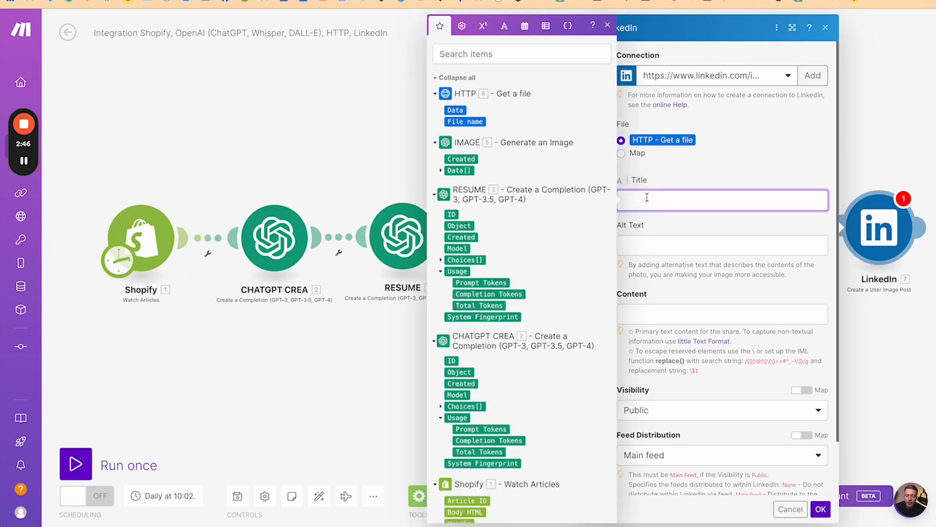
pyautogui.click(658, 316)
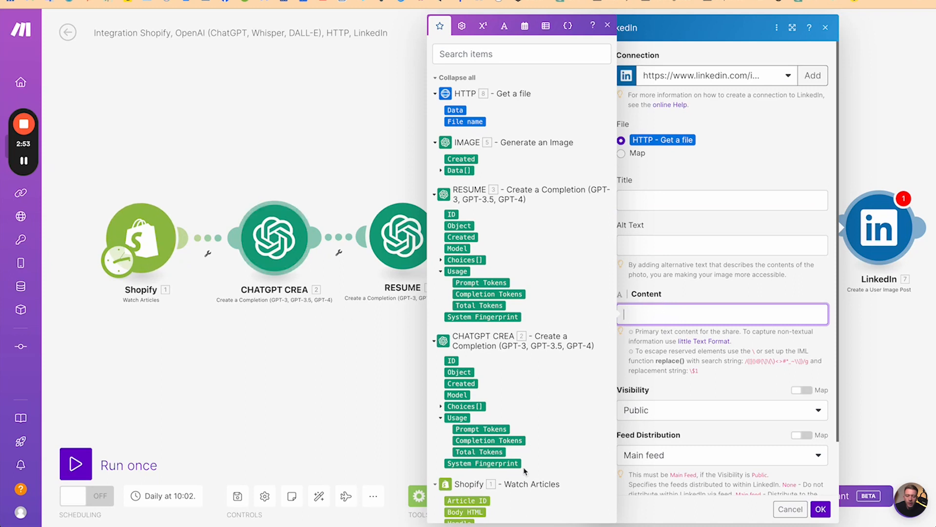
pyautogui.click(441, 406)
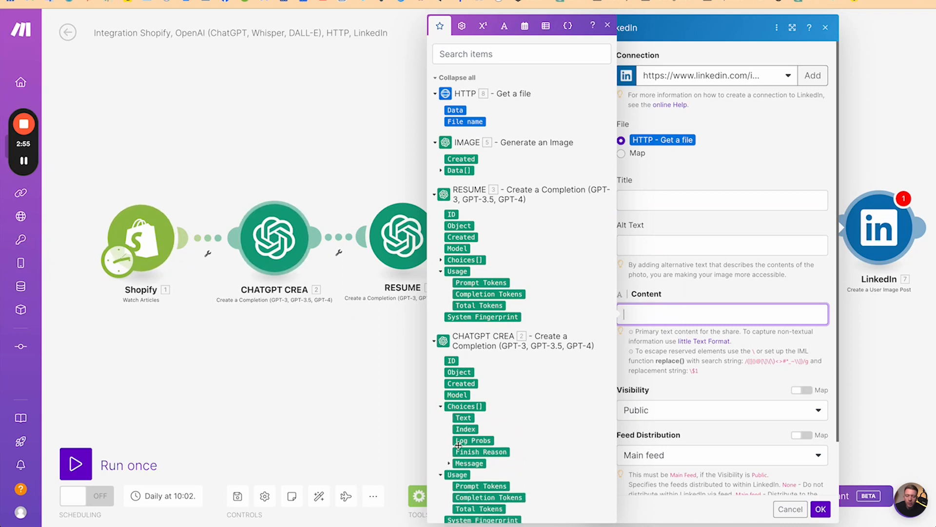
pyautogui.click(448, 463)
pyautogui.moveTo(471, 485); pyautogui.dragTo(663, 311)
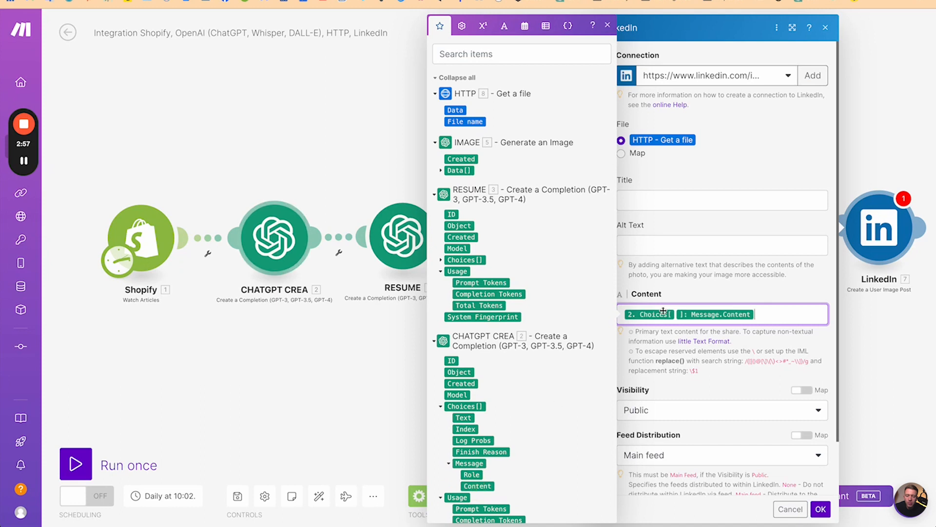
pyautogui.click(647, 204)
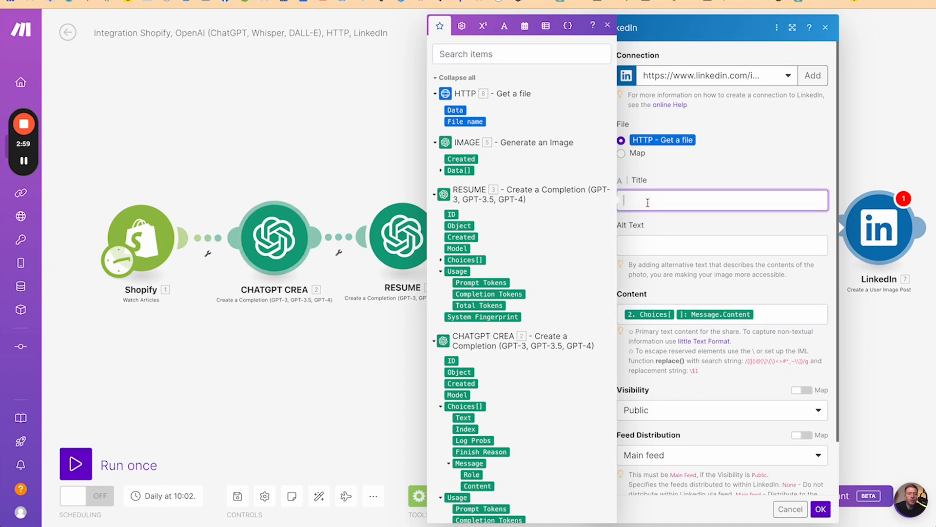
pyautogui.click(398, 168)
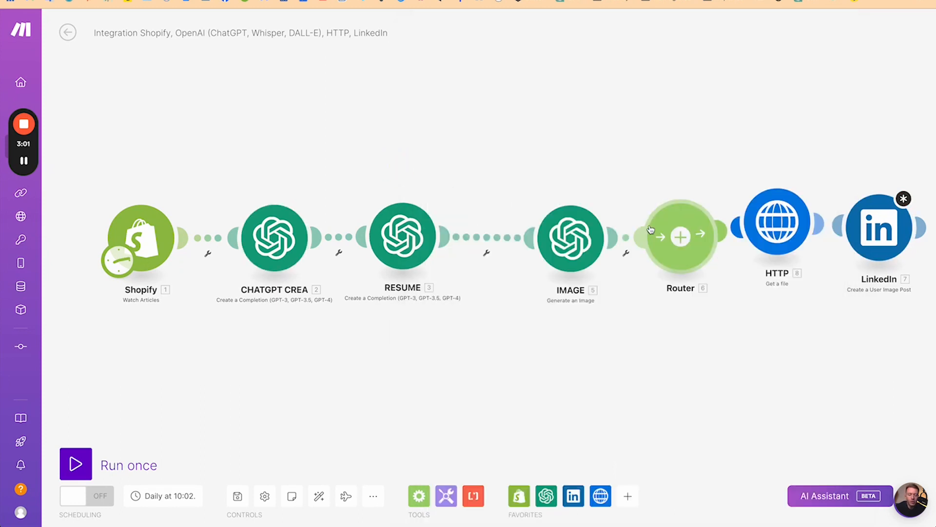
# - Shift the Shopify, CHATGPT CREA, RESUME, IMAGE and Router modules away from HTTP, spacing them more evenly along the row
pyautogui.moveTo(141, 237); pyautogui.dragTo(104, 238)
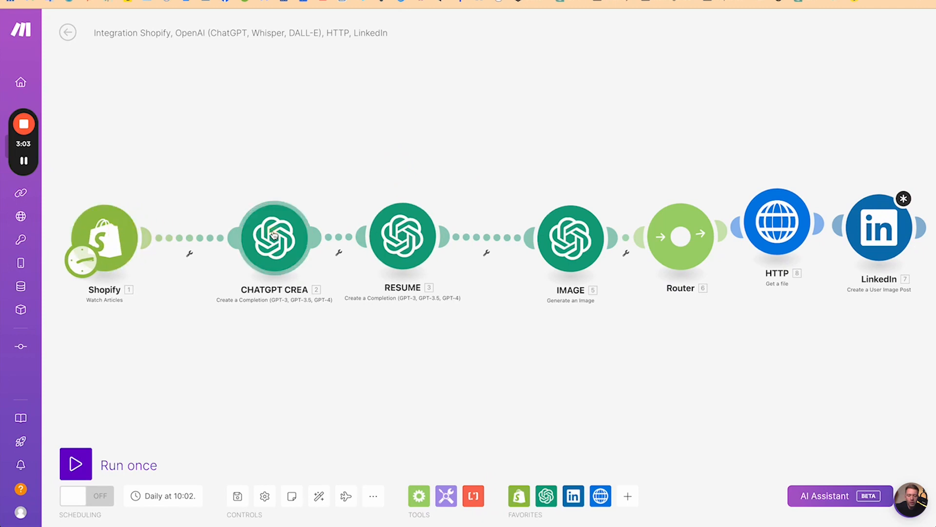
pyautogui.moveTo(273, 235); pyautogui.dragTo(219, 235)
pyautogui.moveTo(387, 231); pyautogui.dragTo(333, 231)
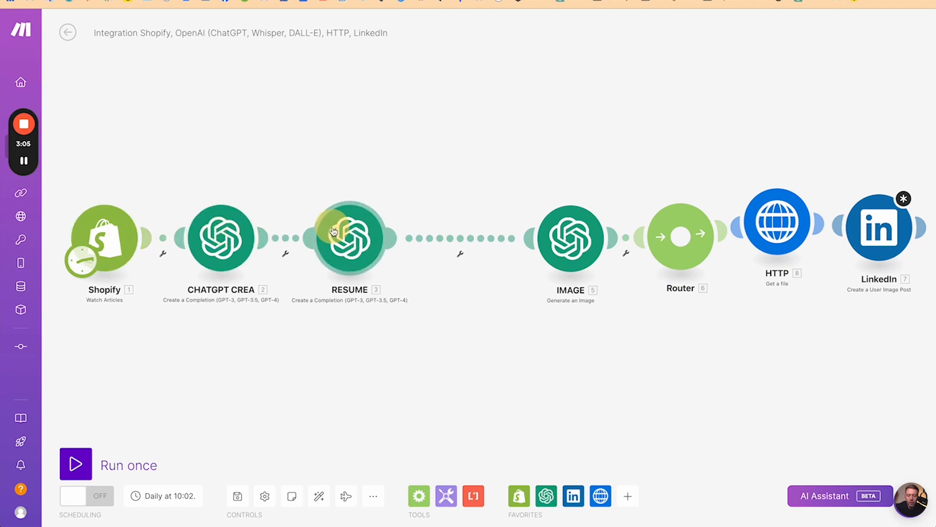
pyautogui.moveTo(568, 234); pyautogui.dragTo(477, 232)
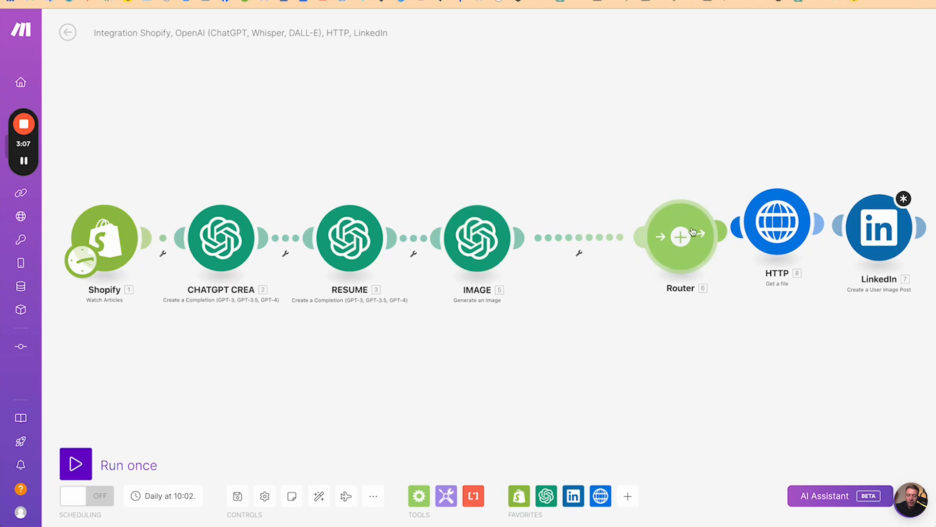
pyautogui.moveTo(693, 231); pyautogui.dragTo(614, 232)
# - Add an OpenAI Create a Completion module between the Router and HTTP, moving HTTP to make room for it
pyautogui.click(547, 496)
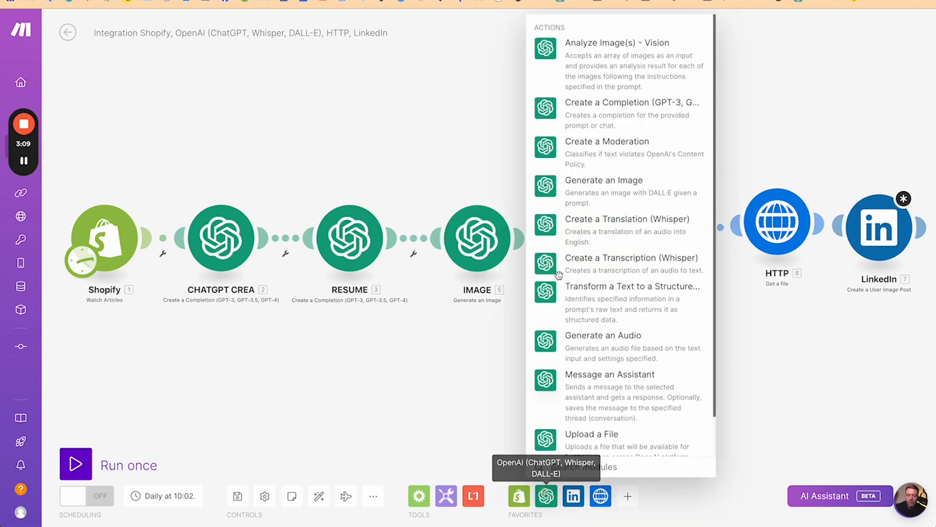
pyautogui.click(596, 110)
pyautogui.moveTo(595, 104); pyautogui.dragTo(693, 179)
pyautogui.moveTo(778, 217); pyautogui.dragTo(793, 177)
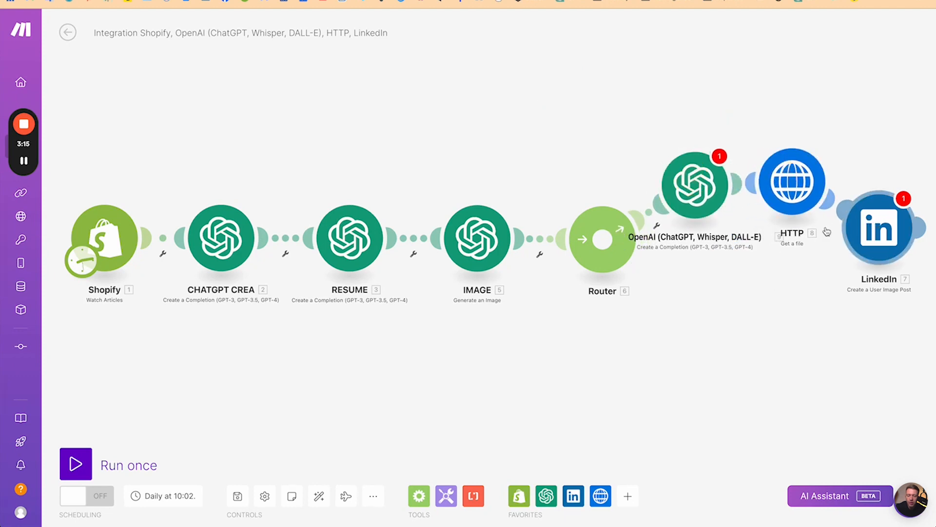
# - Rearrange the new OpenAI, HTTP and LinkedIn modules into a branch descending from the Router
pyautogui.moveTo(695, 186); pyautogui.dragTo(667, 336)
pyautogui.moveTo(795, 179); pyautogui.dragTo(760, 261)
pyautogui.moveTo(878, 226); pyautogui.dragTo(856, 346)
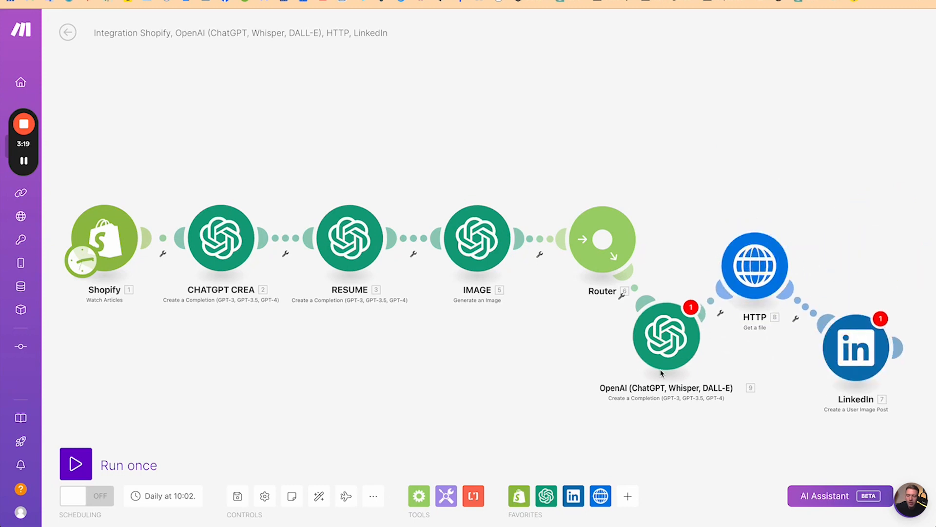
# - Set the new OpenAI module's model to gpt-3.5-turbo and add a message with the Assistant role
pyautogui.click(666, 344)
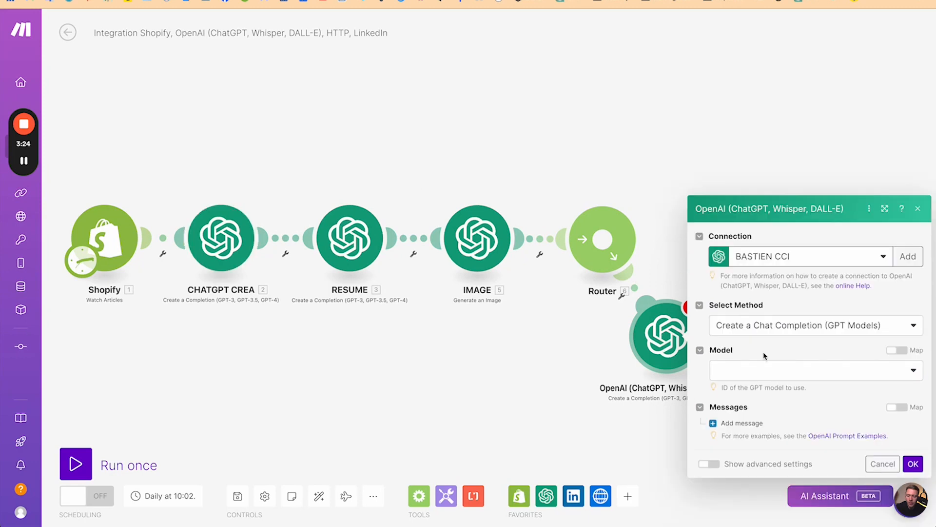
pyautogui.click(755, 369)
pyautogui.scroll(-2, 745, 480)
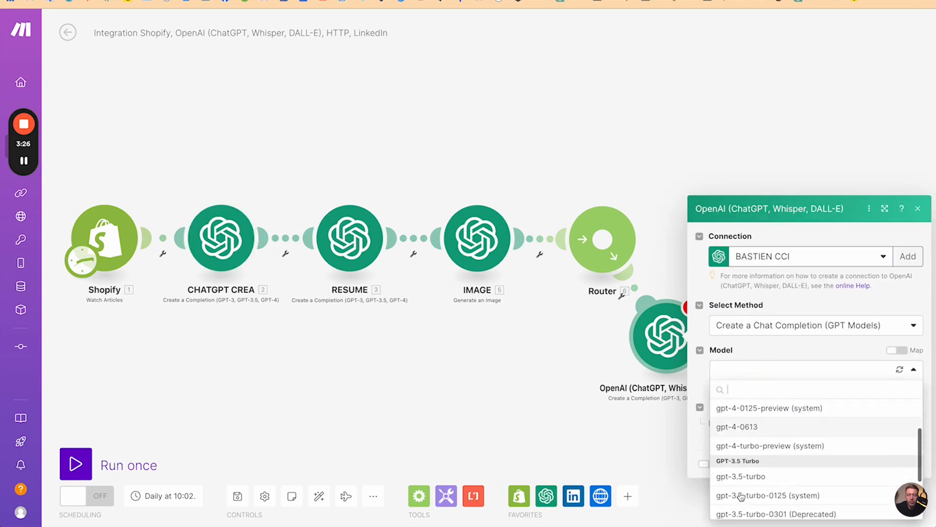
pyautogui.click(744, 476)
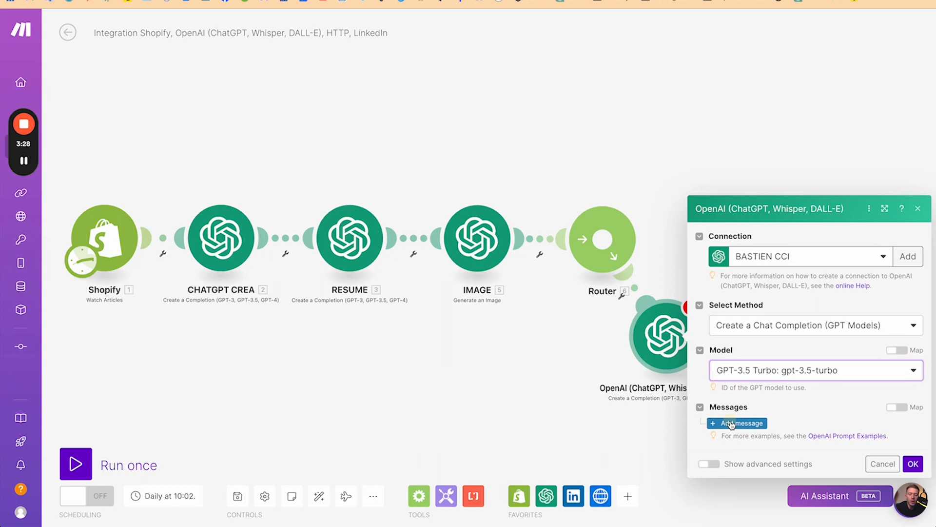
pyautogui.click(731, 423)
pyautogui.click(774, 366)
pyautogui.click(759, 420)
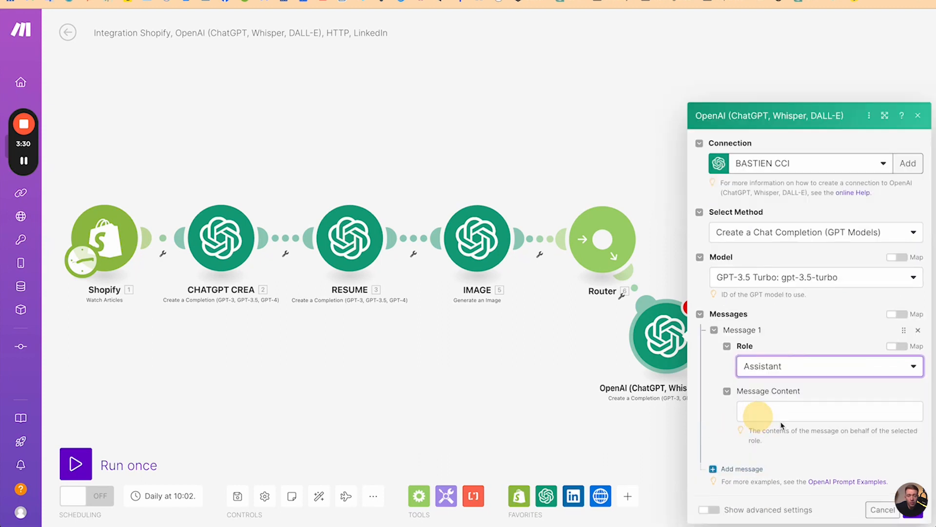
# - Write the message "Créer moi un titre adapter pour linkedin p à partir du texte suivant :" followed by CHATGPT CREA's Choices Message Content
pyautogui.click(781, 414)
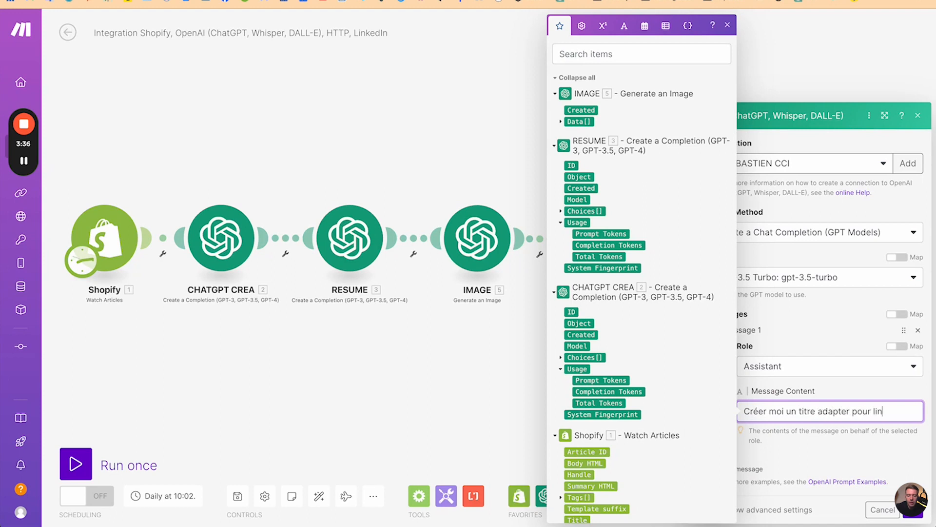
pyautogui.write('pour')
pyautogui.press('BackSpace')
pyautogui.press('BackSpace')
pyautogui.press('BackSpace')
pyautogui.write('à partir du texte suivant :')
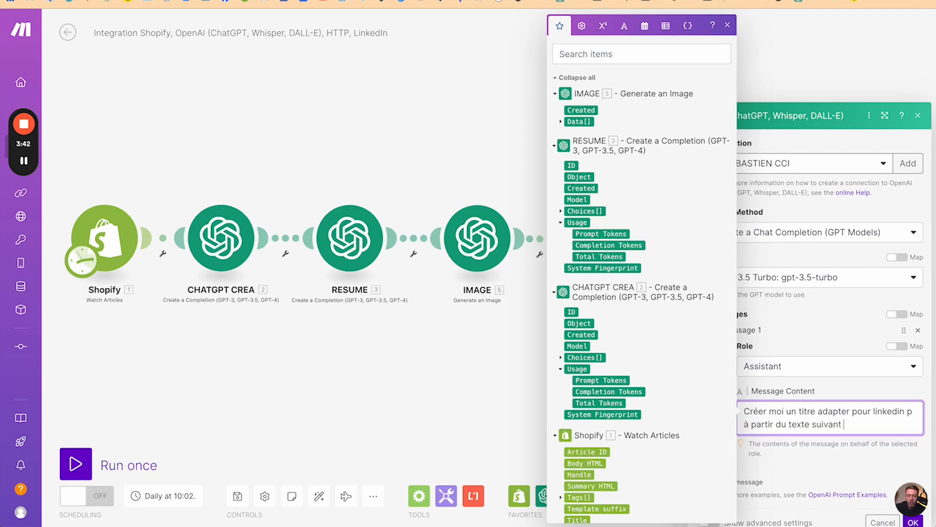
pyautogui.click(561, 357)
pyautogui.click(569, 414)
pyautogui.click(597, 437)
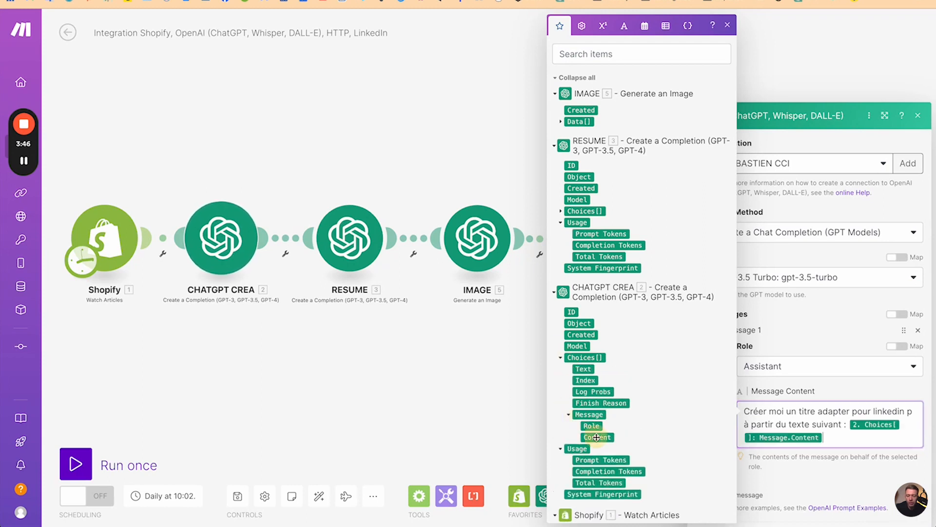
pyautogui.click(830, 481)
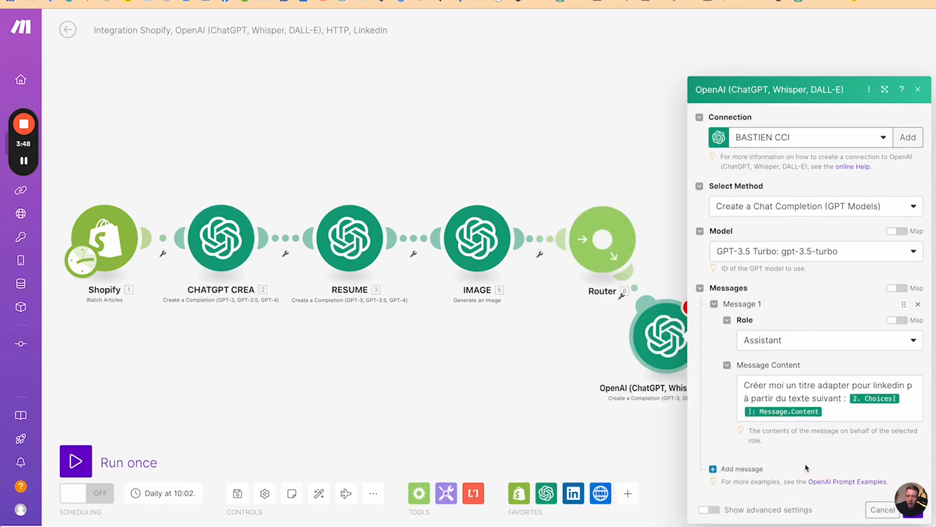
# - Show the new OpenAI module's advanced settings and confirm its configuration
pyautogui.click(720, 507)
pyautogui.scroll(-1, 790, 432)
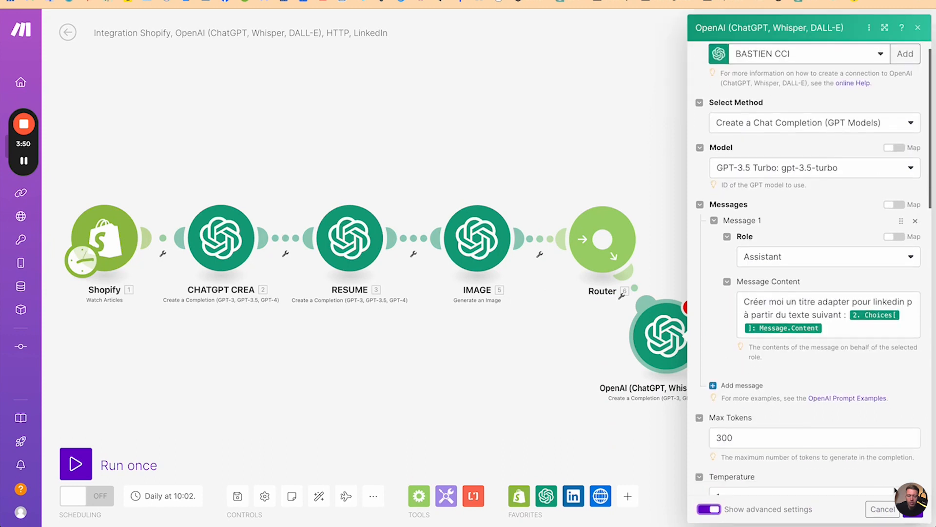
pyautogui.click(920, 512)
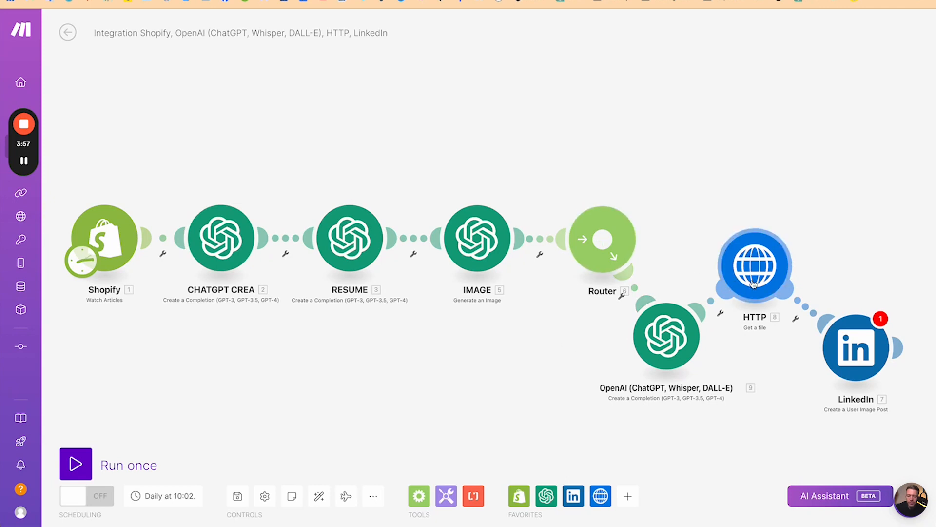
# - Map IMAGE's Data URL into the HTTP Get a file module's URL and close its settings
pyautogui.click(756, 261)
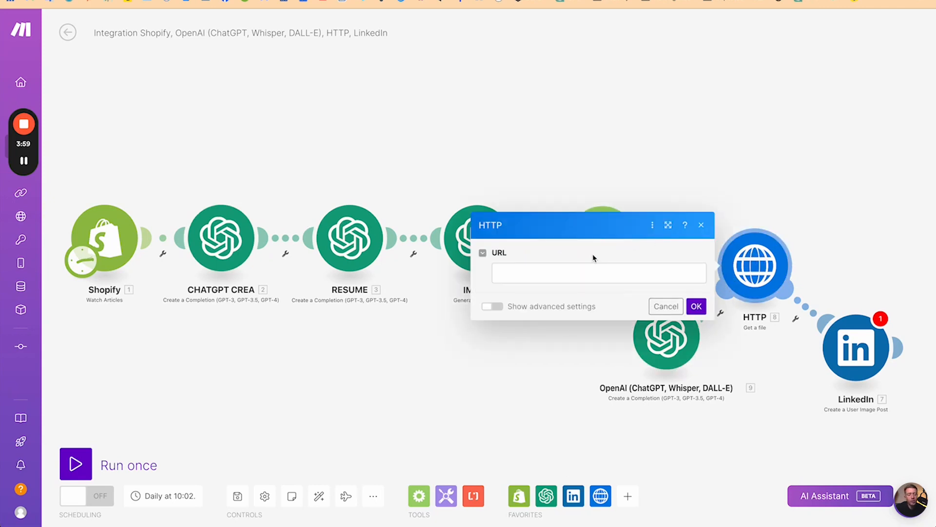
pyautogui.click(580, 271)
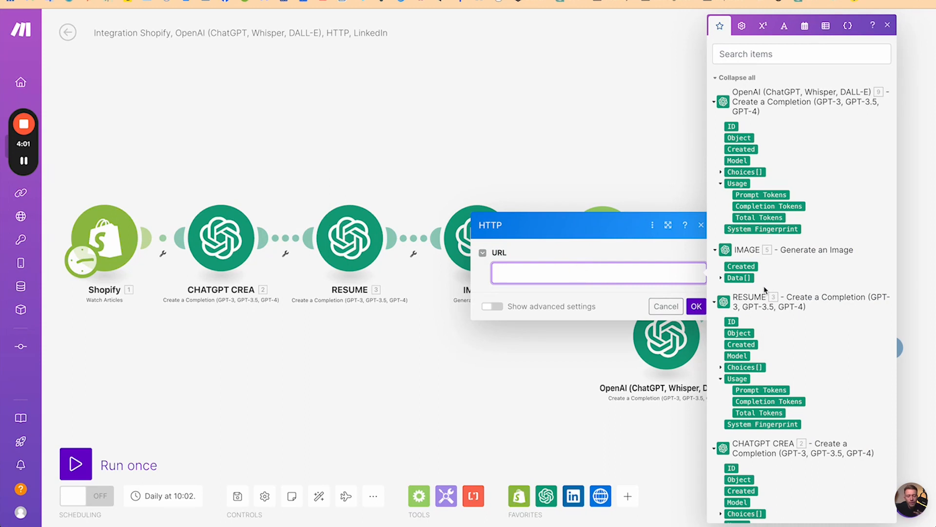
pyautogui.click(720, 278)
pyautogui.click(742, 289)
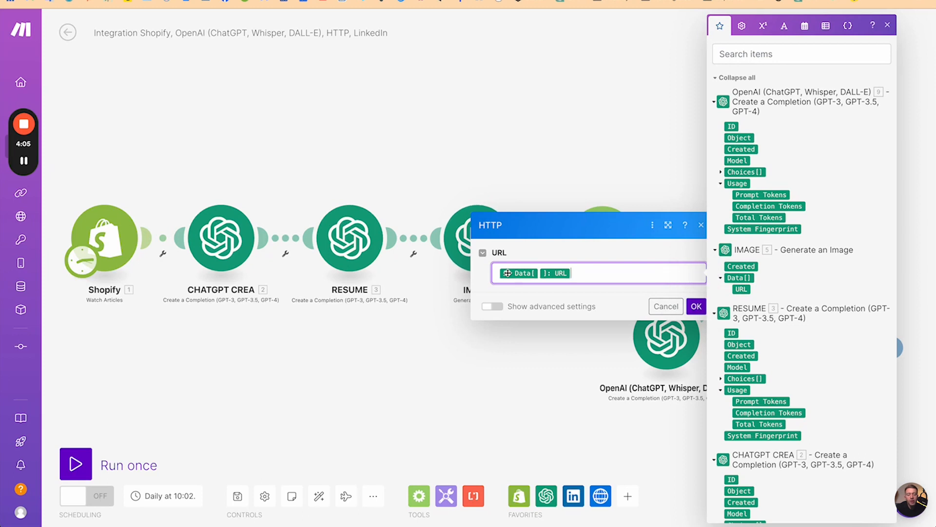
pyautogui.click(548, 376)
pyautogui.click(859, 368)
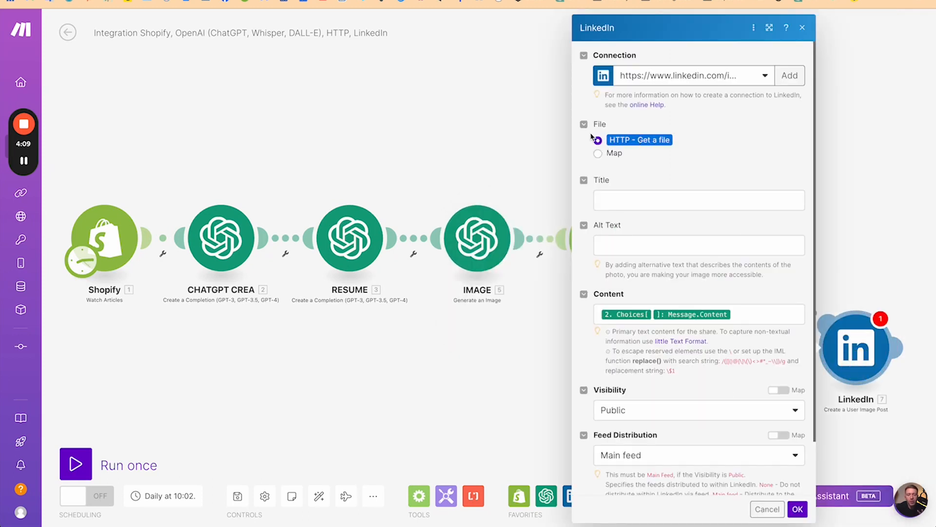
pyautogui.click(620, 196)
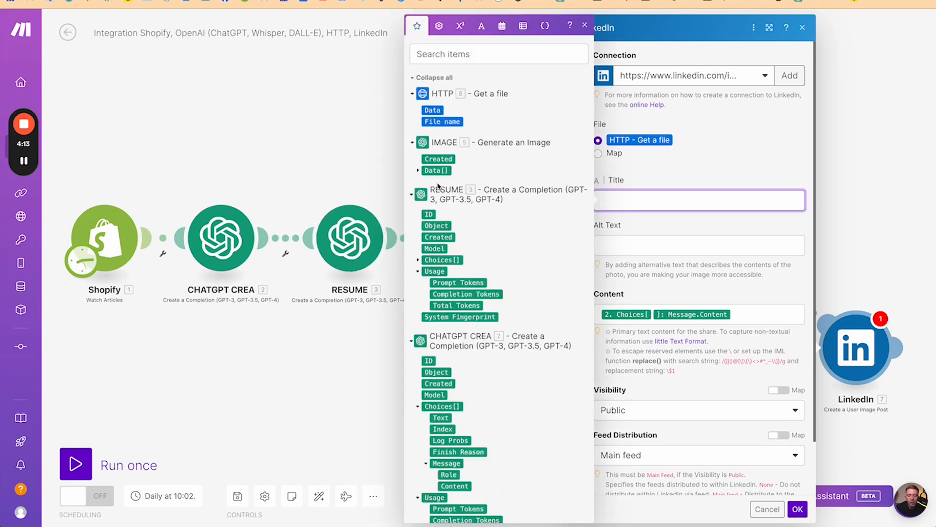
pyautogui.scroll(-5, 468, 244)
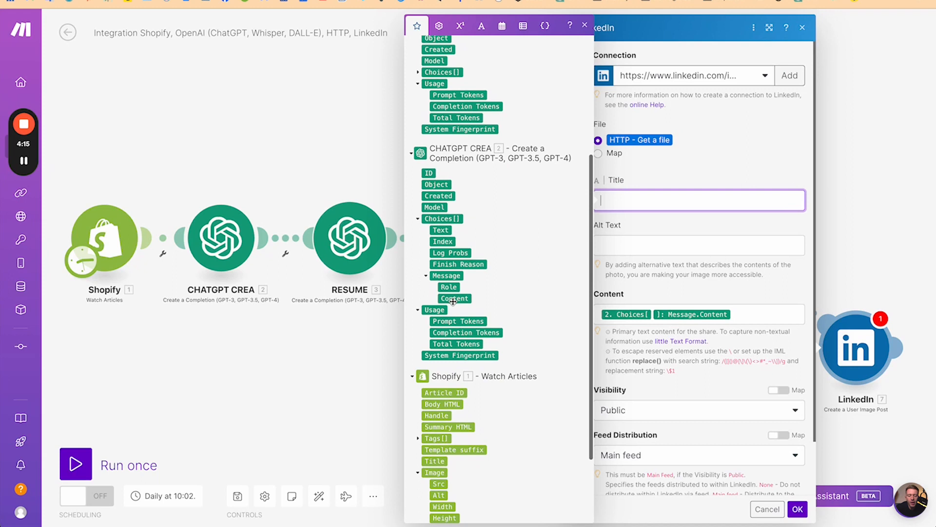
pyautogui.click(303, 401)
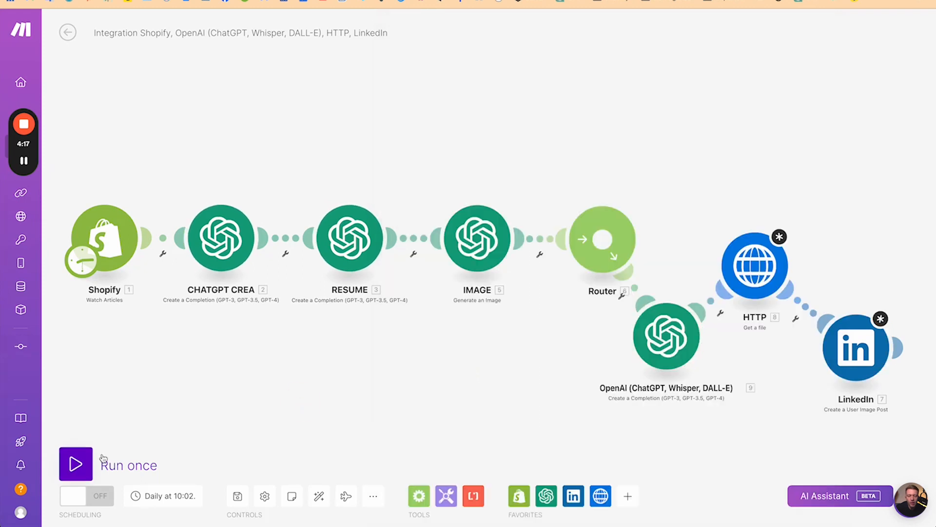
# - Save the scenario despite the warnings, reload the page and reopen the scenario for editing
pyautogui.click(238, 496)
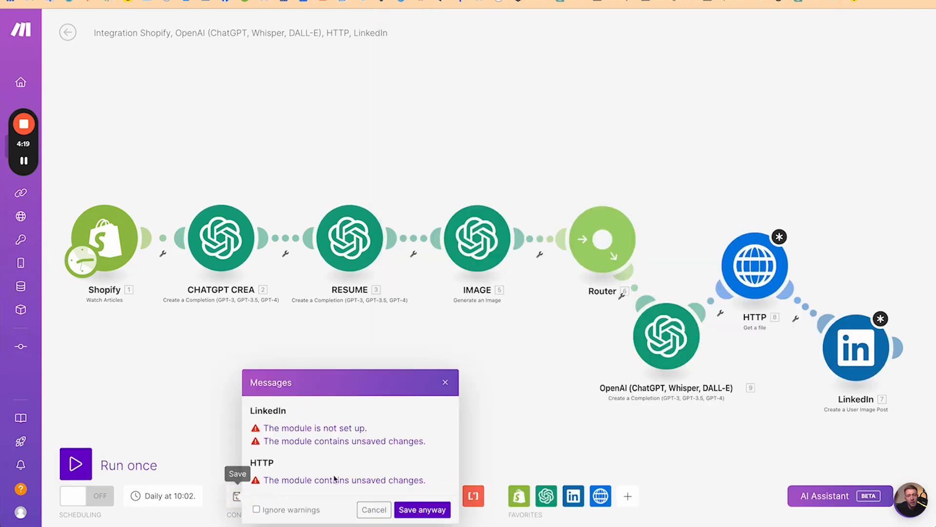
pyautogui.click(421, 509)
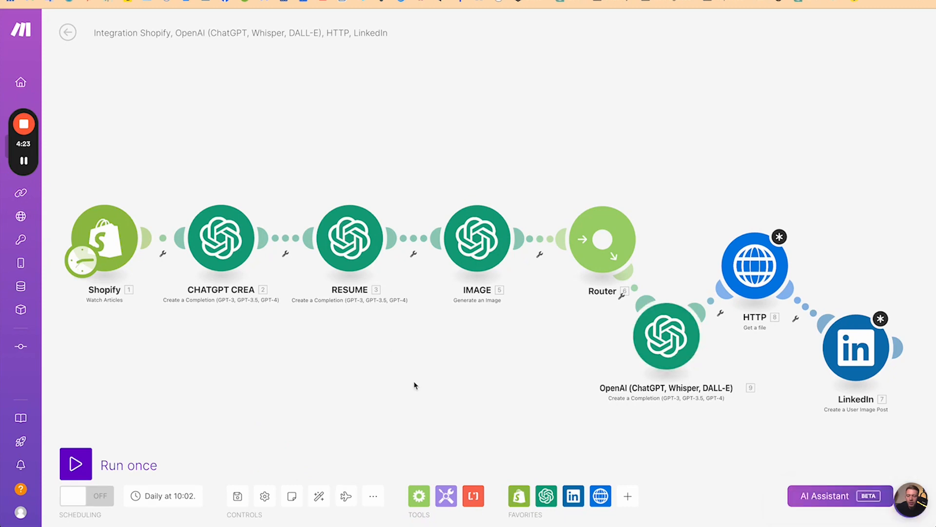
pyautogui.press('super+r')
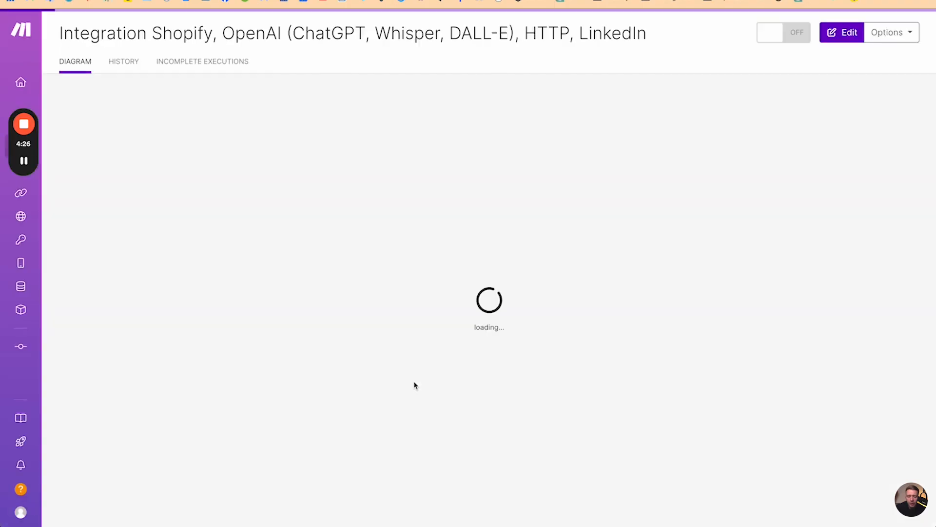
pyautogui.click(529, 299)
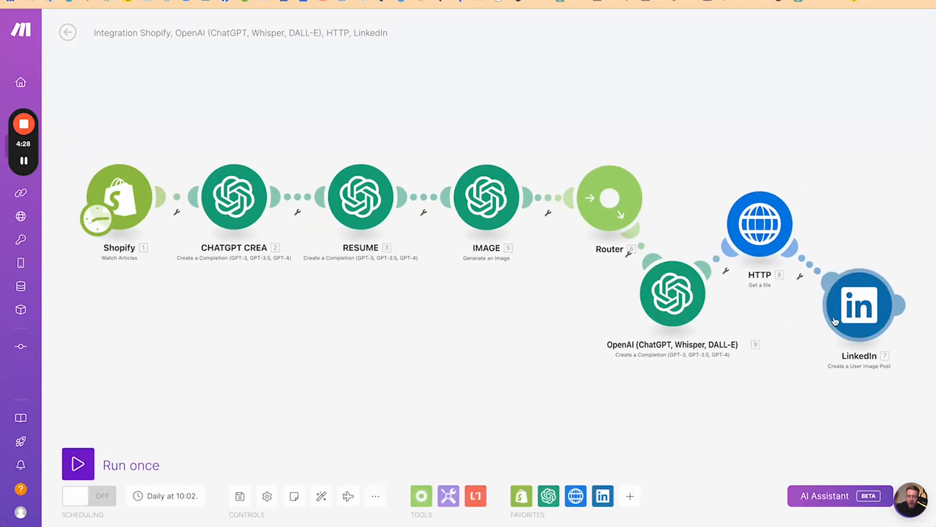
# - Map the Choices Message Content of the OpenAI module after the Router into the LinkedIn post's Title
pyautogui.click(865, 314)
pyautogui.click(670, 201)
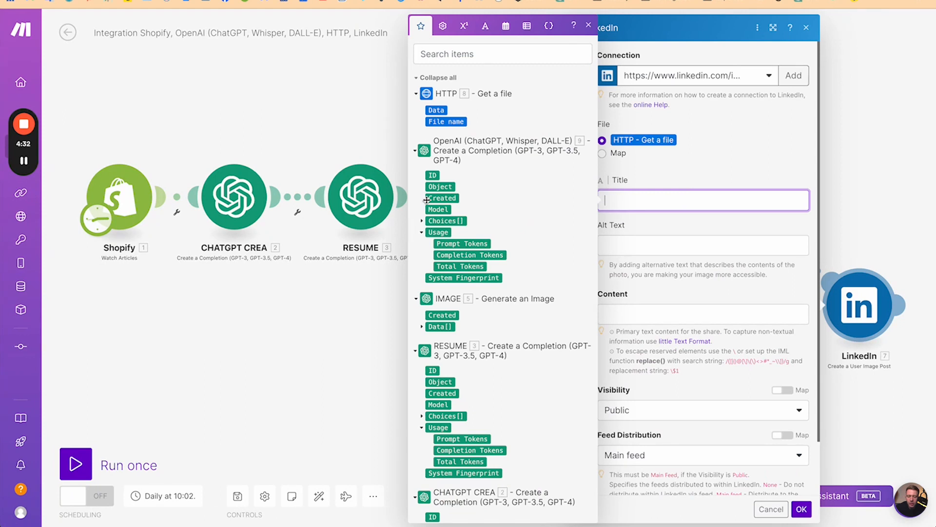
pyautogui.click(421, 222)
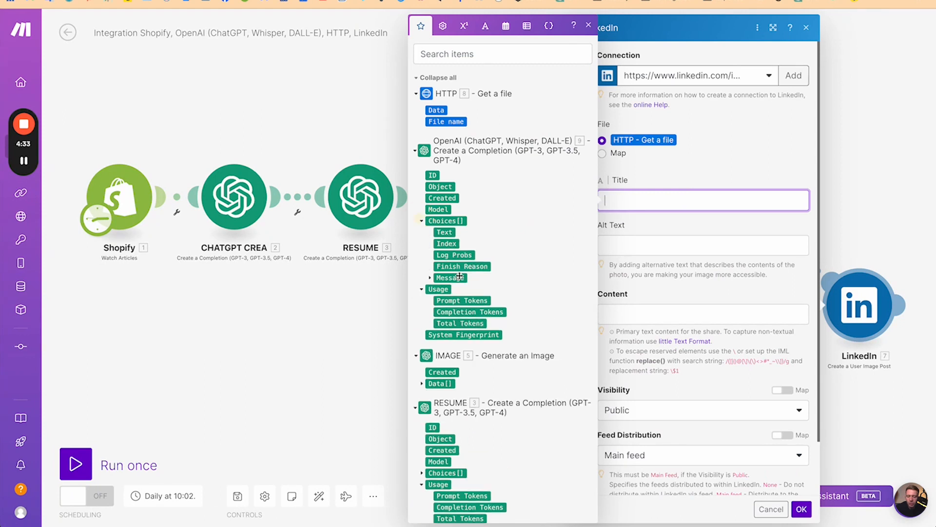
pyautogui.click(430, 279)
pyautogui.click(464, 299)
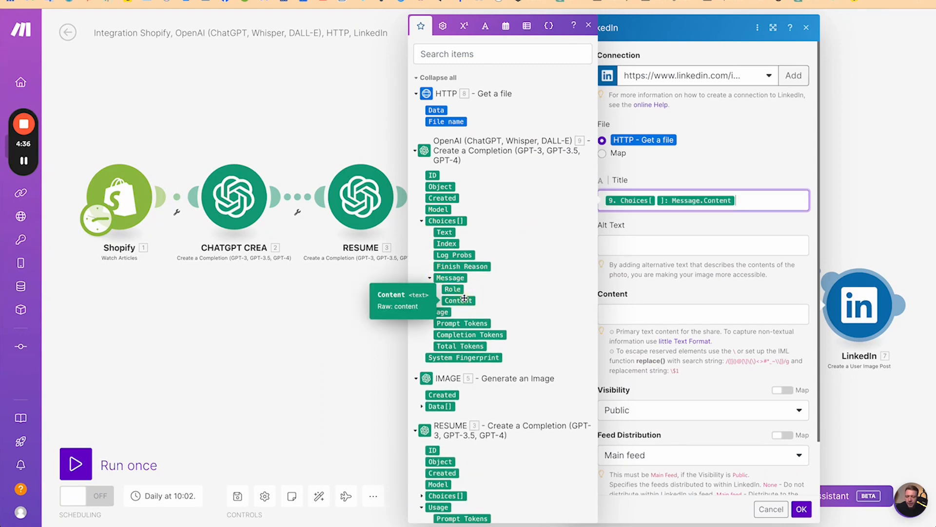
# - Map CHATGPT CREA's Choices Message Content into the LinkedIn post's Content and confirm the module settings
pyautogui.click(640, 310)
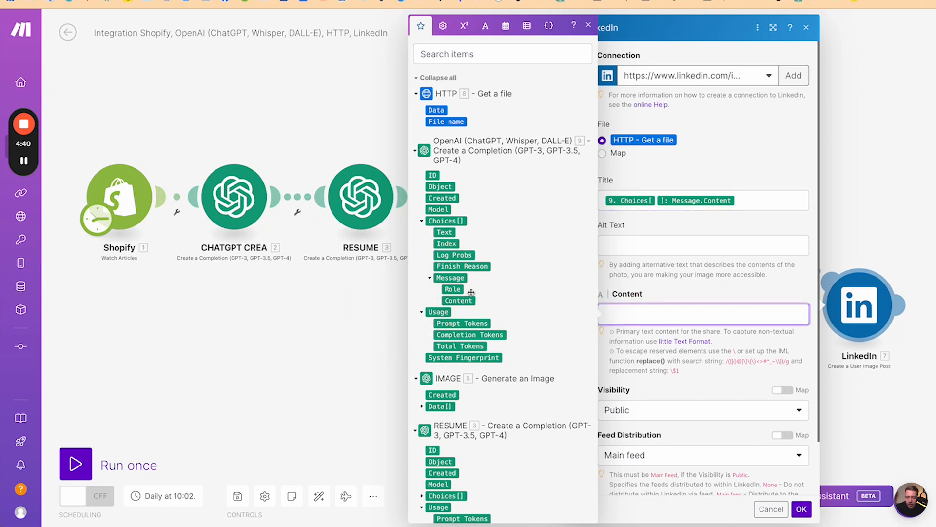
pyautogui.scroll(-7, 471, 291)
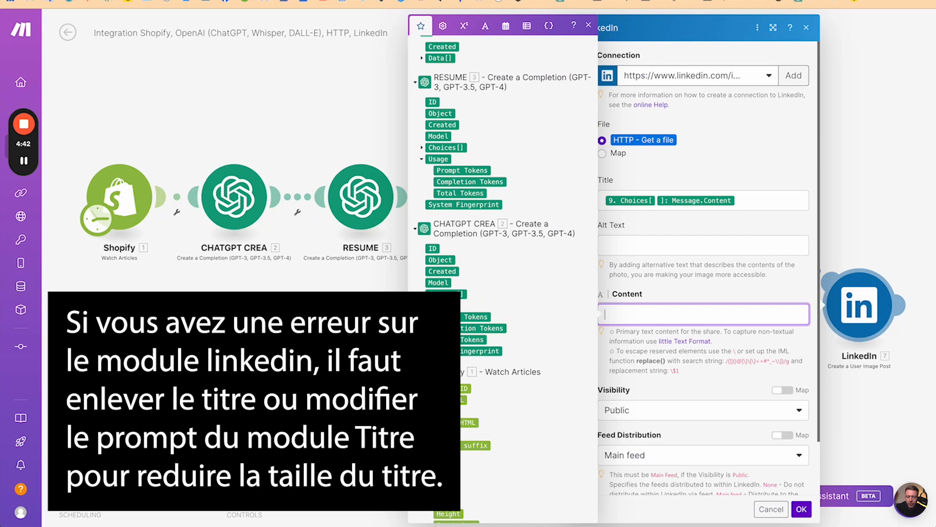
pyautogui.click(422, 294)
pyautogui.click(430, 351)
pyautogui.click(456, 375)
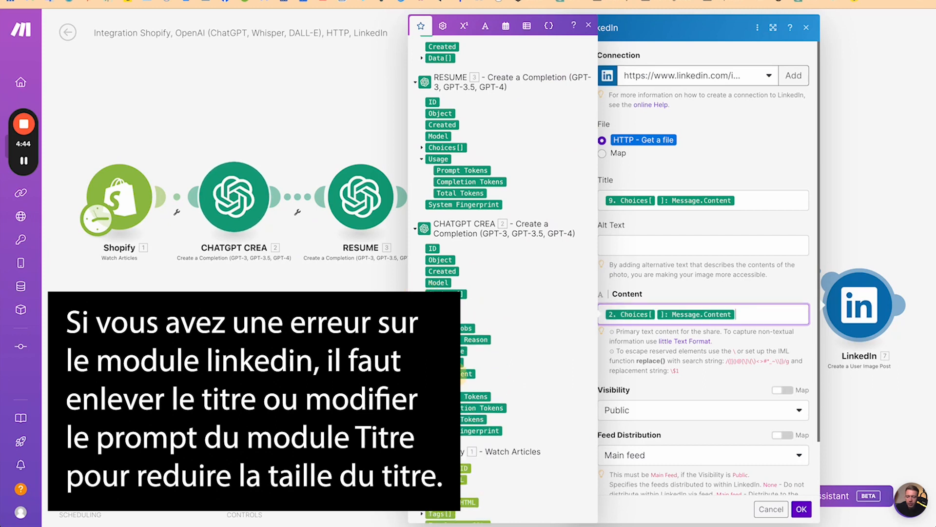
pyautogui.click(692, 275)
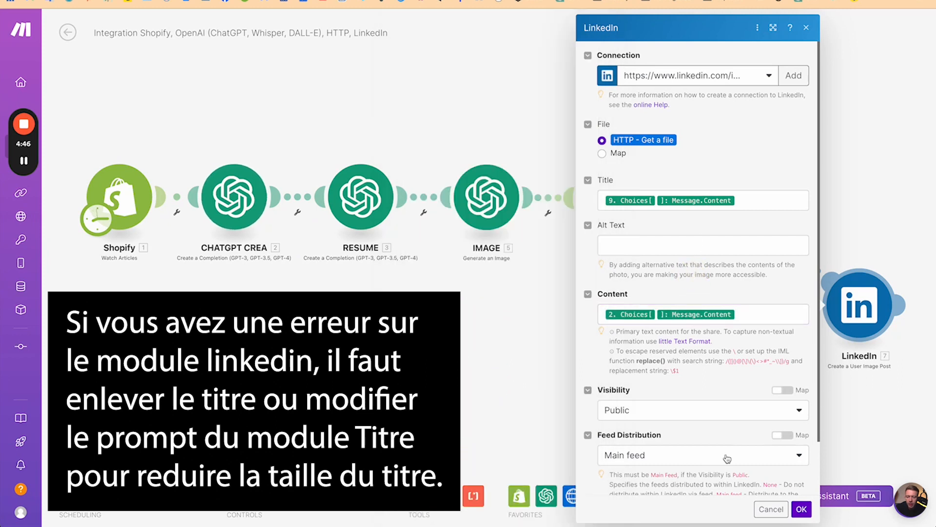
pyautogui.scroll(-2, 727, 459)
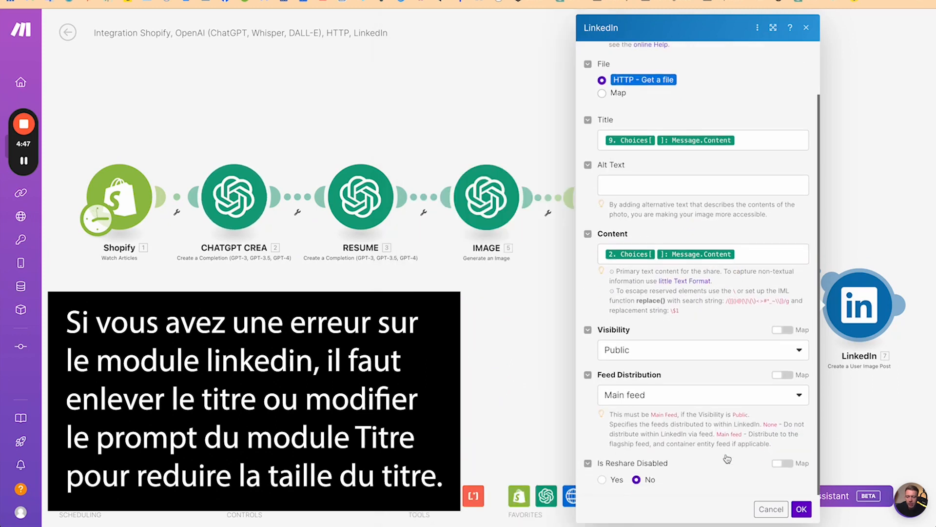
pyautogui.click(801, 509)
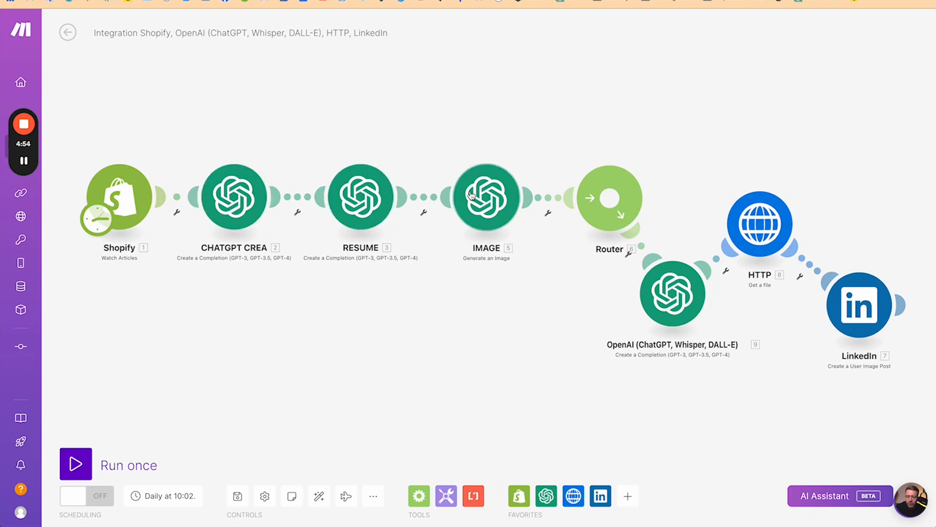
# - Move the OpenAI module after the Router slightly lower and rename it Titre
pyautogui.moveTo(656, 314); pyautogui.dragTo(648, 352)
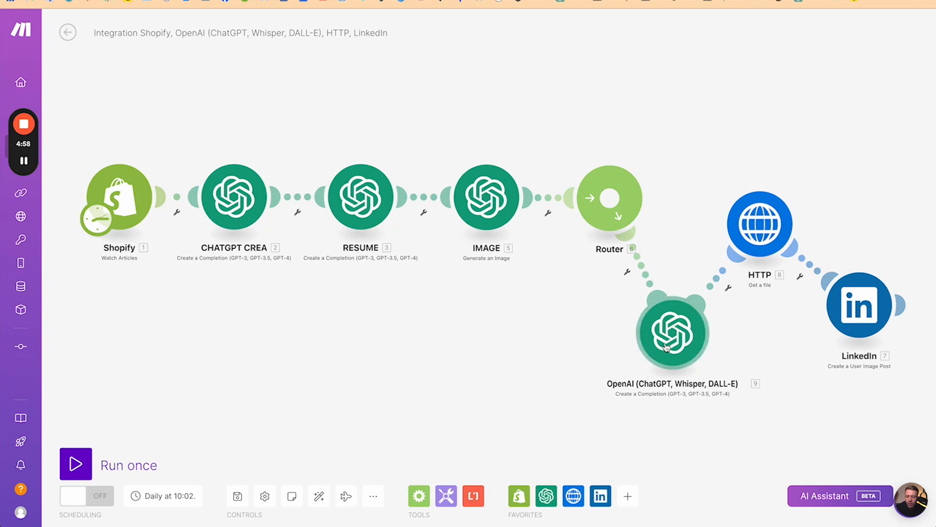
pyautogui.rightClick(668, 347)
pyautogui.click(692, 407)
pyautogui.write('Titre')
pyautogui.click(745, 289)
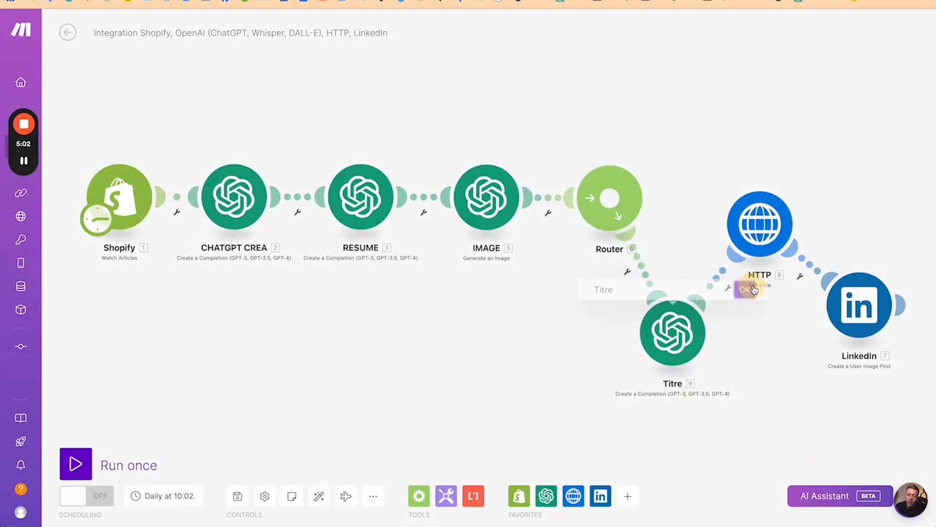
# - Line up the HTTP and LinkedIn modules in a row with the Titre module
pyautogui.moveTo(757, 217); pyautogui.dragTo(763, 333)
pyautogui.moveTo(834, 312); pyautogui.dragTo(831, 337)
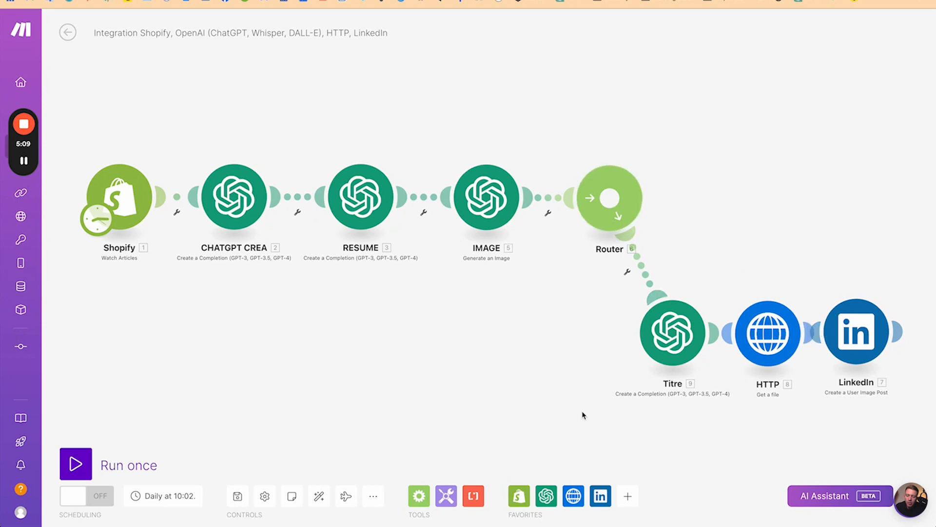
# - Add a Facebook Pages Create a Post with Photos module to the scenario and place it beside the Router
pyautogui.click(628, 496)
pyautogui.write('face')
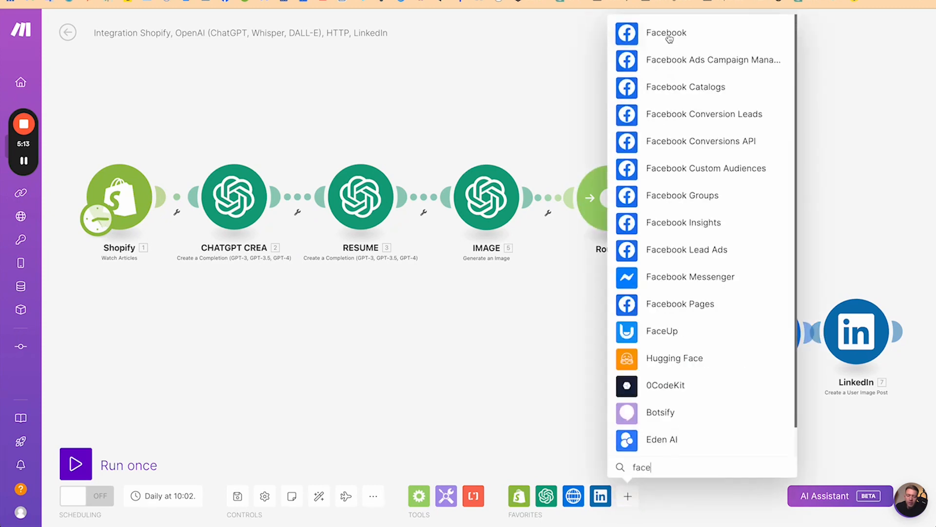
pyautogui.click(675, 306)
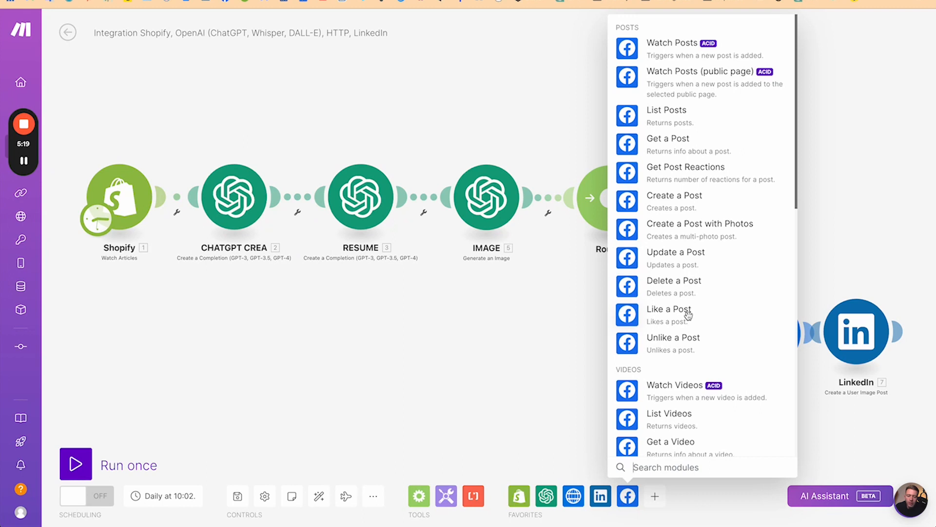
pyautogui.scroll(-7, 689, 308)
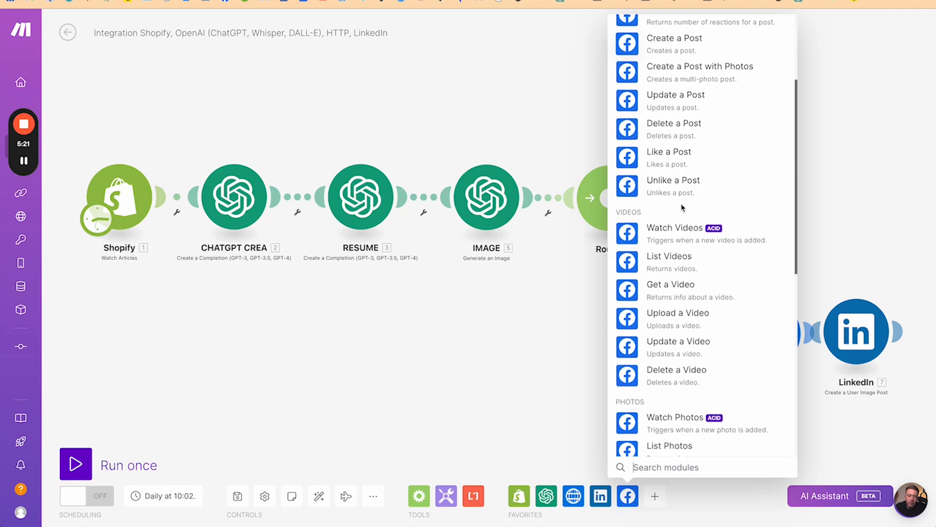
pyautogui.scroll(-5, 680, 204)
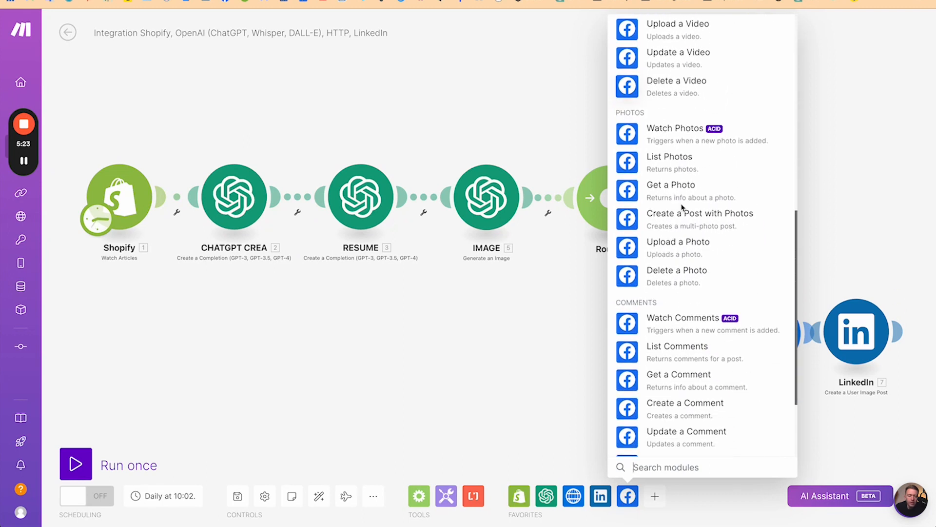
pyautogui.write('creat')
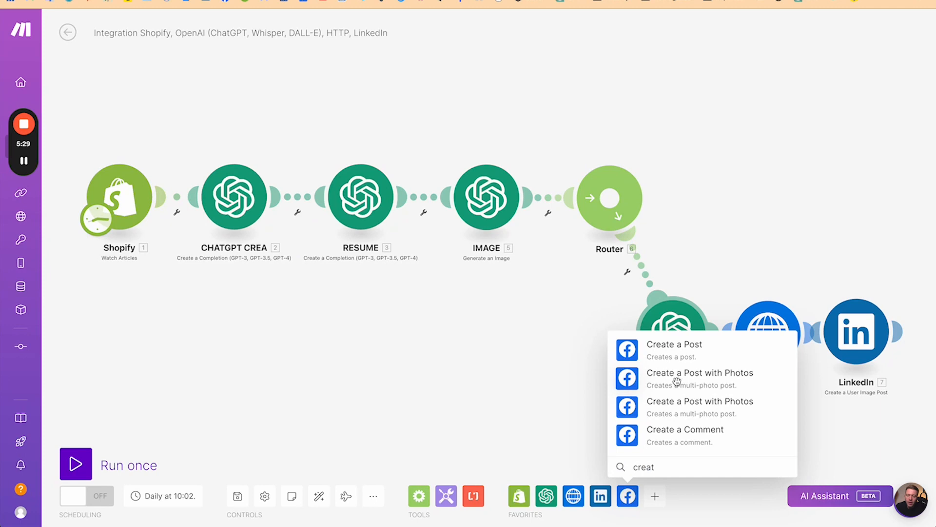
pyautogui.click(664, 374)
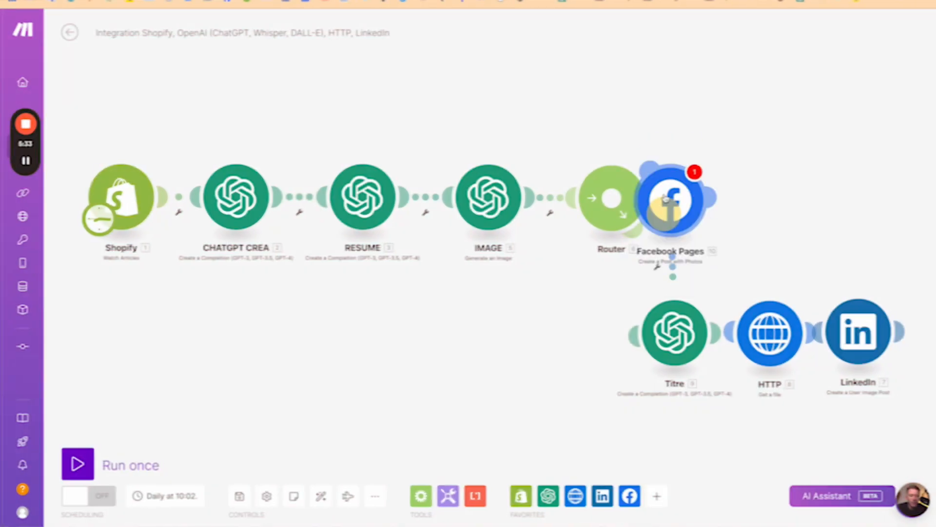
pyautogui.moveTo(672, 202); pyautogui.dragTo(708, 162)
# - Open the Facebook Pages module's settings and select the Formation pub page
pyautogui.click(723, 166)
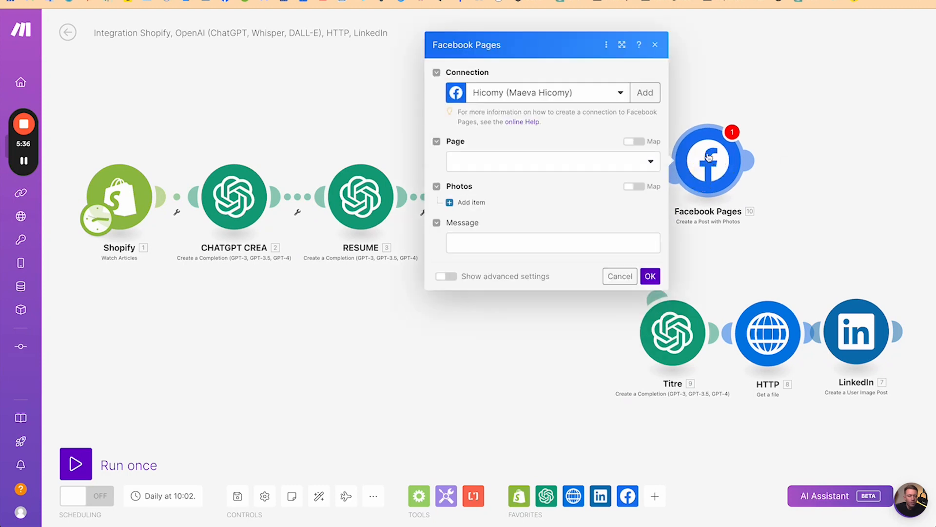
pyautogui.click(576, 165)
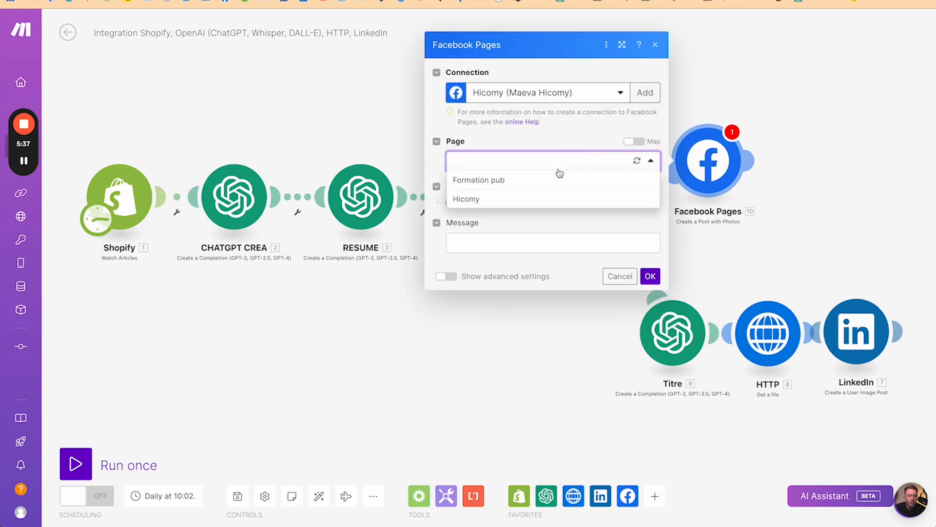
pyautogui.click(509, 185)
# - Add a photo item set to download photo from URL and map the IMAGE module's Data URL into it
pyautogui.click(470, 206)
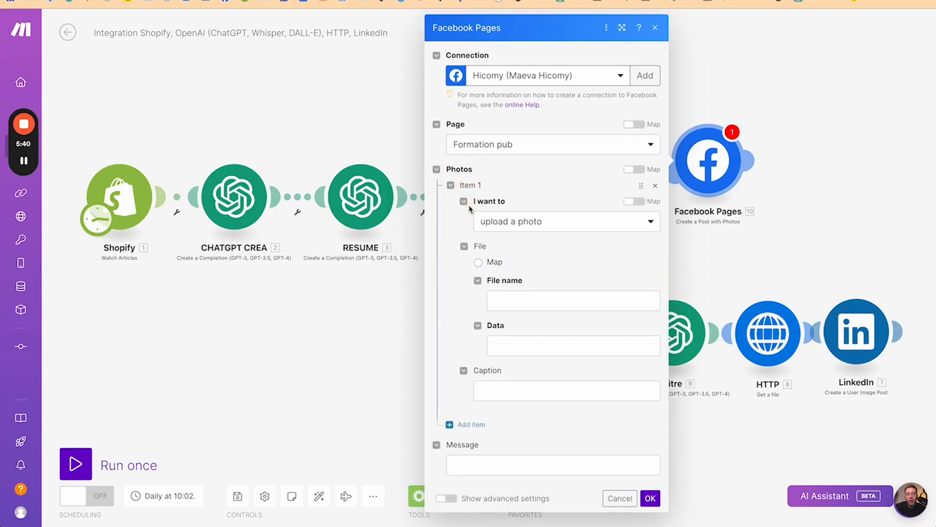
pyautogui.click(539, 220)
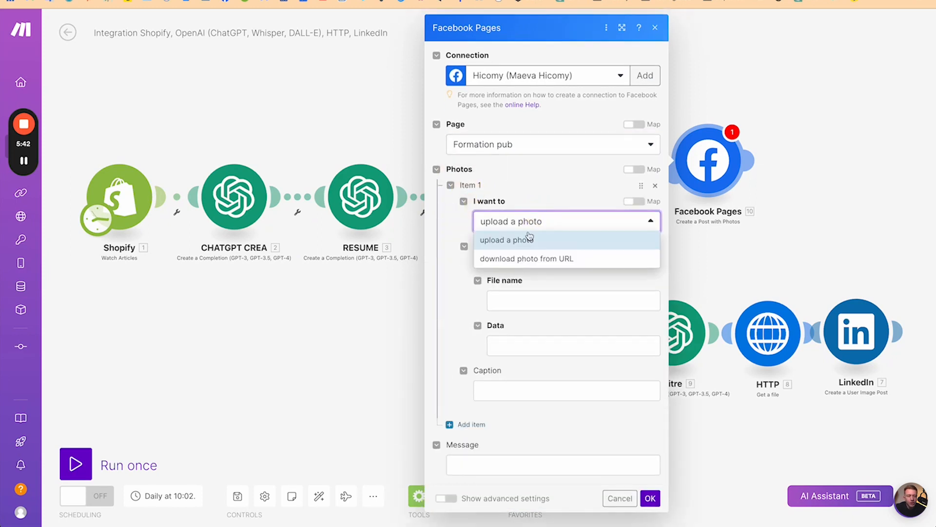
pyautogui.click(520, 259)
pyautogui.click(488, 266)
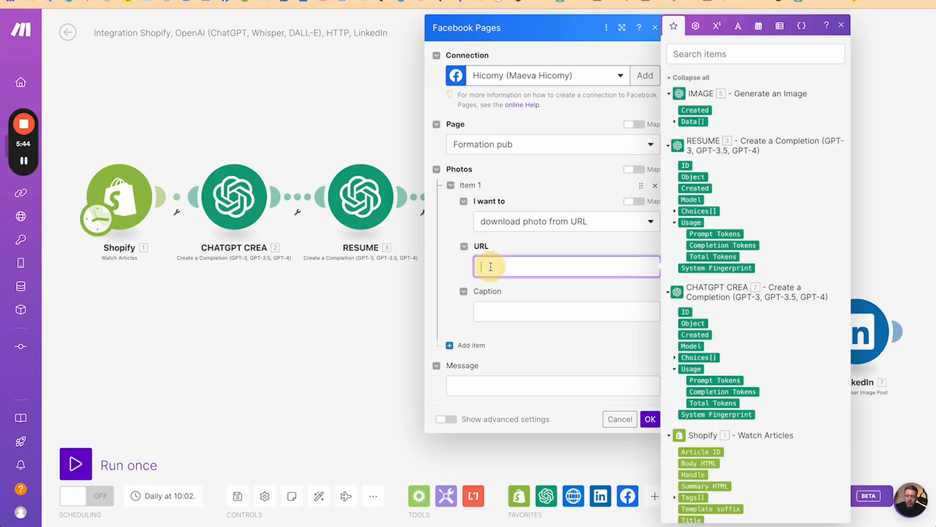
pyautogui.click(686, 122)
pyautogui.click(695, 133)
# - Map CHATGPT CREA's Choices Message Content into the Facebook post's Message and confirm the module settings
pyautogui.click(452, 388)
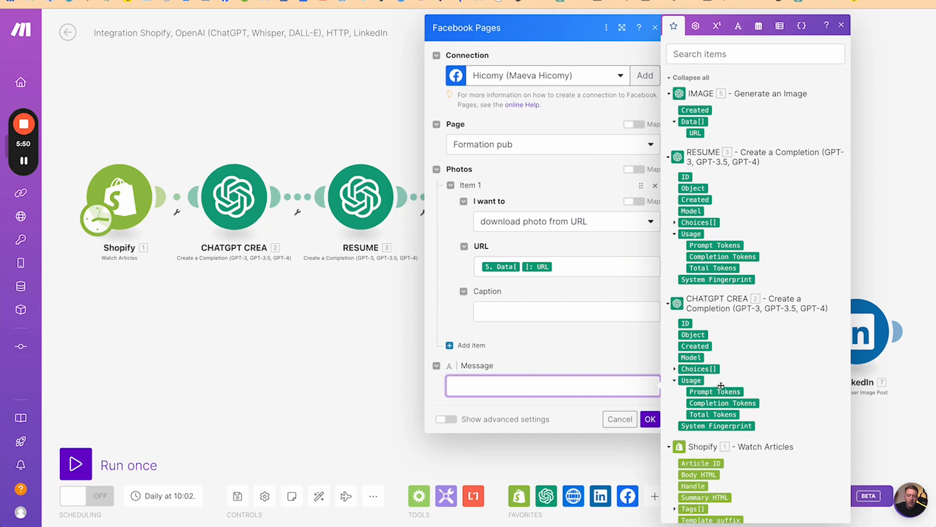
pyautogui.click(675, 369)
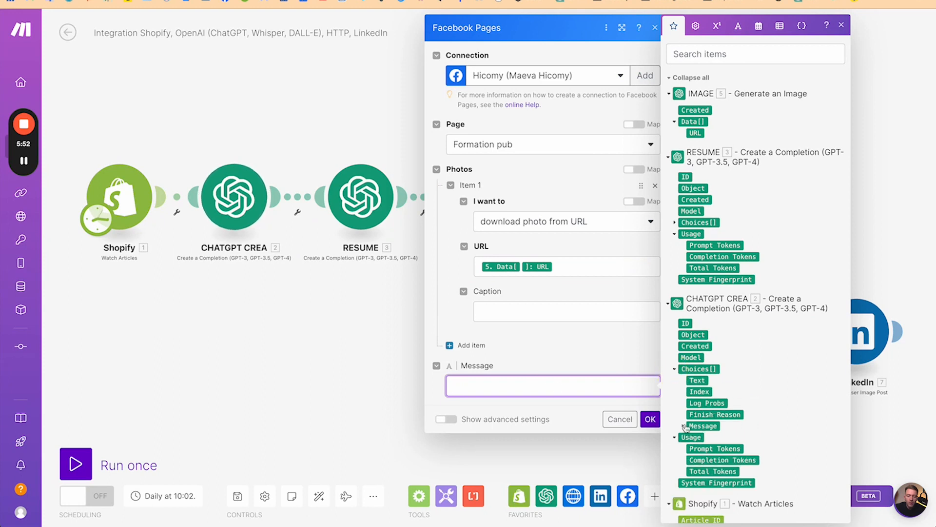
pyautogui.click(684, 426)
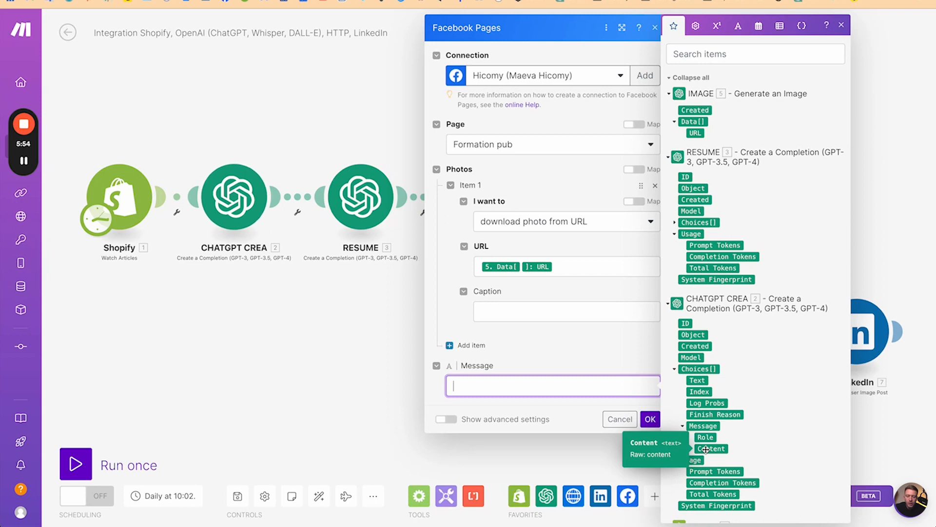
pyautogui.click(705, 449)
pyautogui.click(650, 419)
# - Move Facebook Pages up and away from the Router and insert an OpenAI Create a Completion module between them
pyautogui.moveTo(703, 158); pyautogui.dragTo(757, 158)
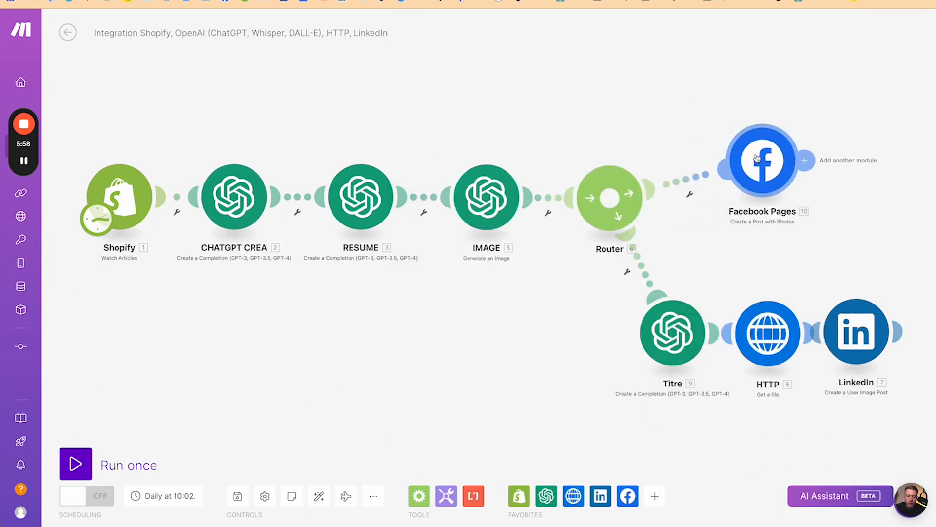
pyautogui.moveTo(757, 158); pyautogui.dragTo(747, 53)
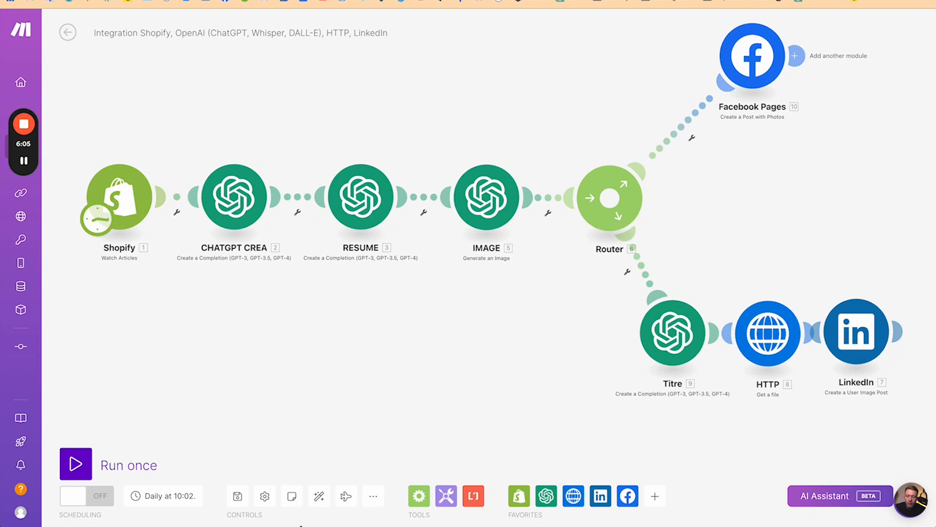
pyautogui.click(546, 496)
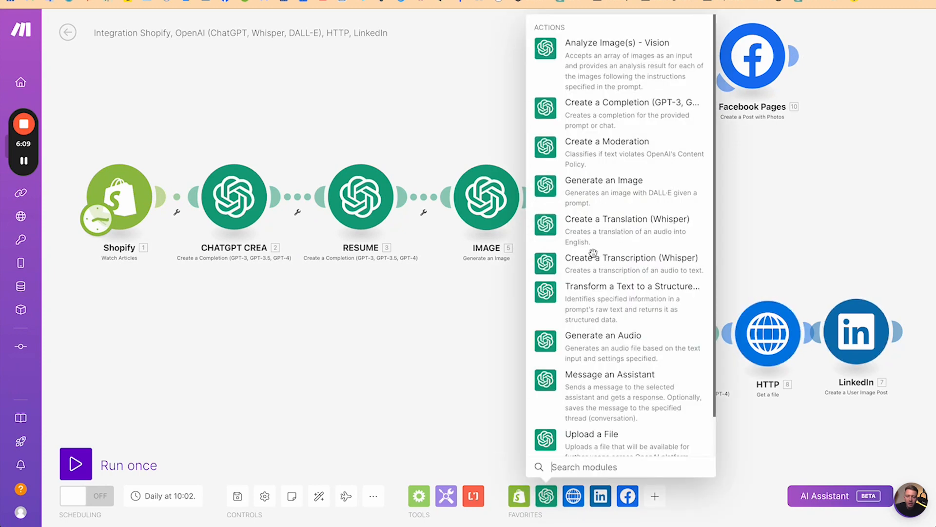
pyautogui.click(593, 116)
pyautogui.moveTo(592, 112); pyautogui.dragTo(673, 112)
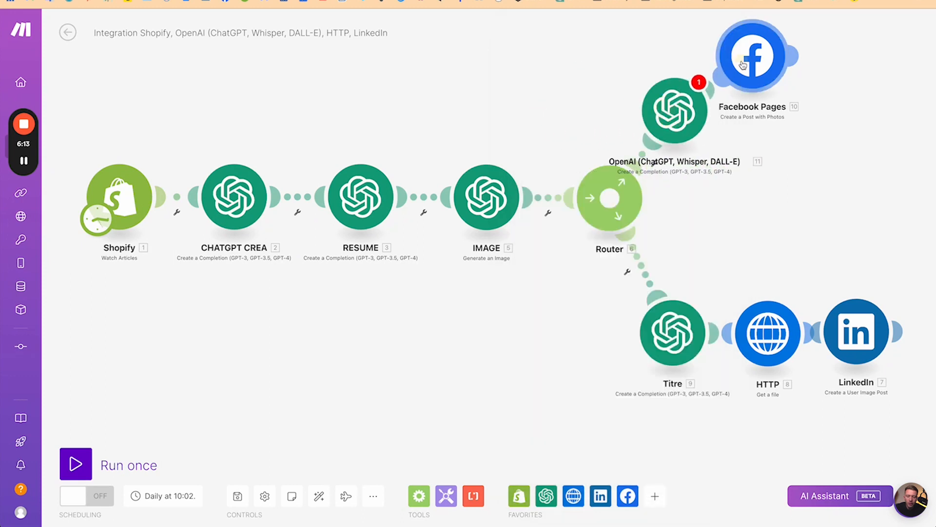
pyautogui.moveTo(742, 64); pyautogui.dragTo(790, 63)
pyautogui.moveTo(675, 110); pyautogui.dragTo(703, 108)
# - Set the new OpenAI module's model to GPT-3.5 Turbo: gpt-3.5-turbo and add a message
pyautogui.click(703, 108)
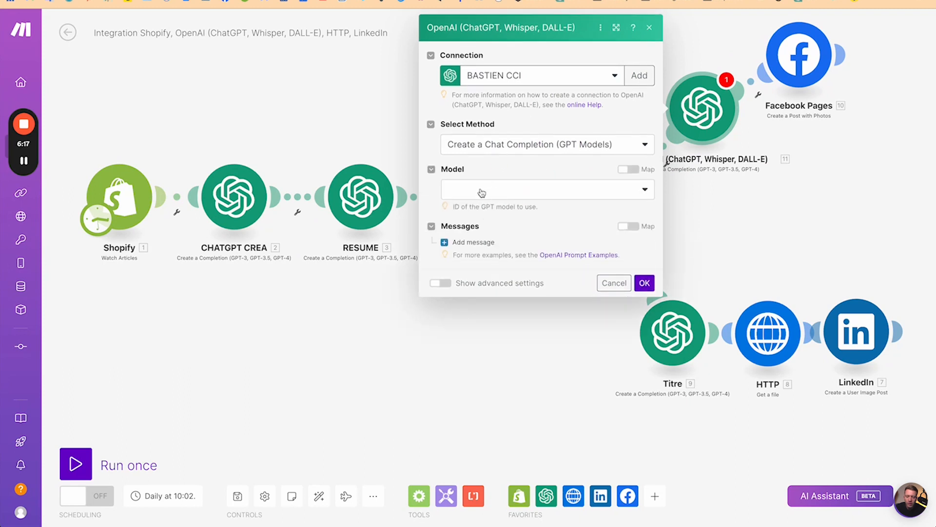
pyautogui.click(481, 190)
pyautogui.click(477, 357)
pyautogui.click(466, 242)
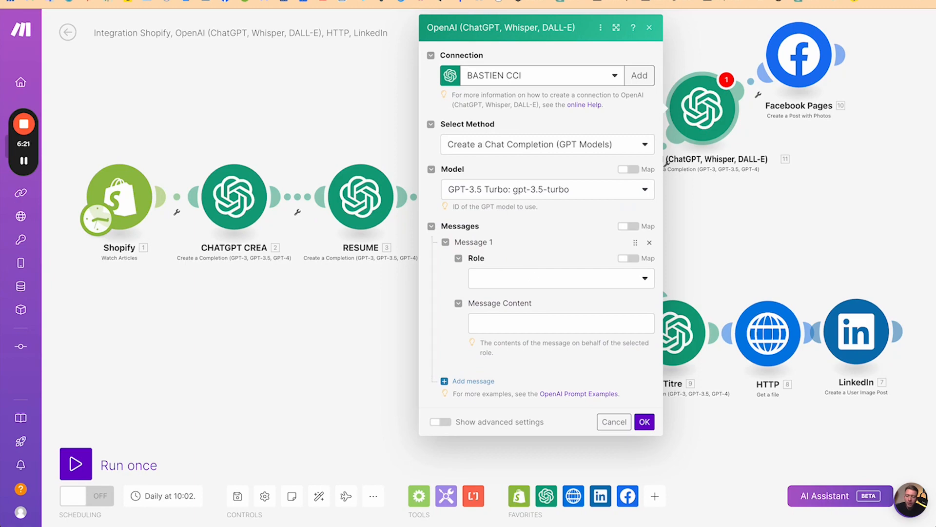
# - Switch to ChatGPT and ask in French for a follow-up prompt telling ChatGPT to readapt the generated post for a specific social network
pyautogui.click(488, 1)
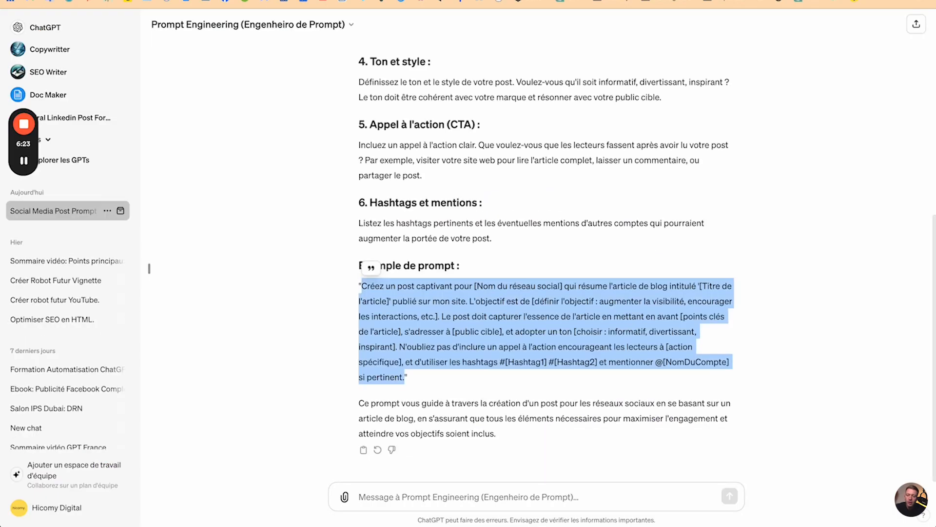
pyautogui.click(430, 495)
pyautogui.write('créer mo')
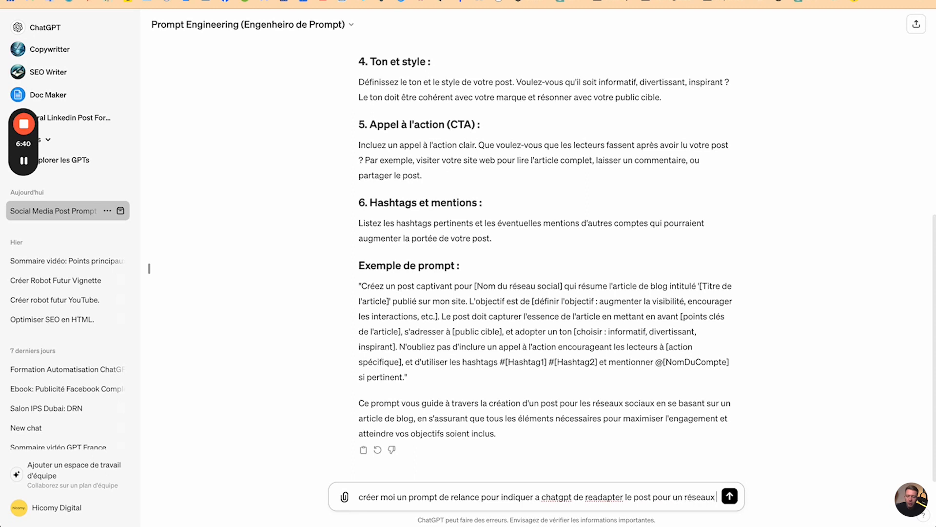
pyautogui.write('social spécifique une fois que le poste')
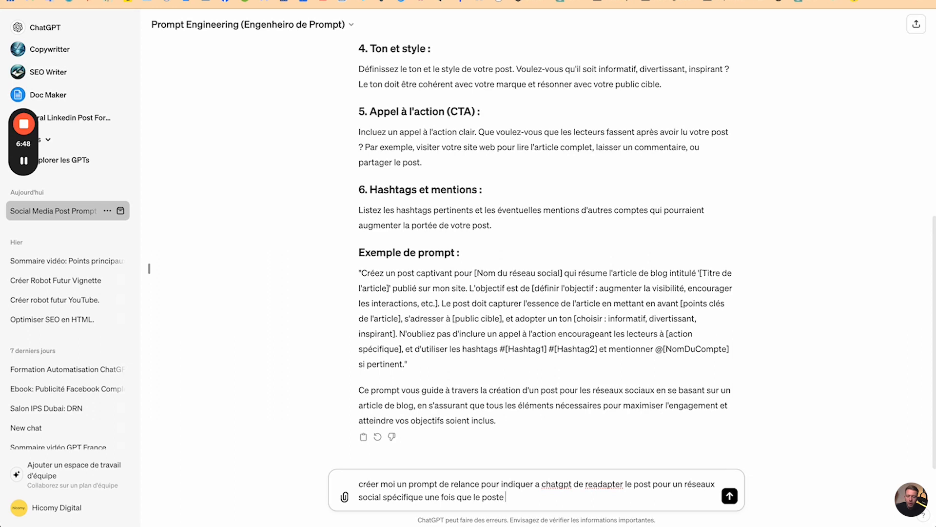
pyautogui.write('rer')
pyautogui.press('Return')
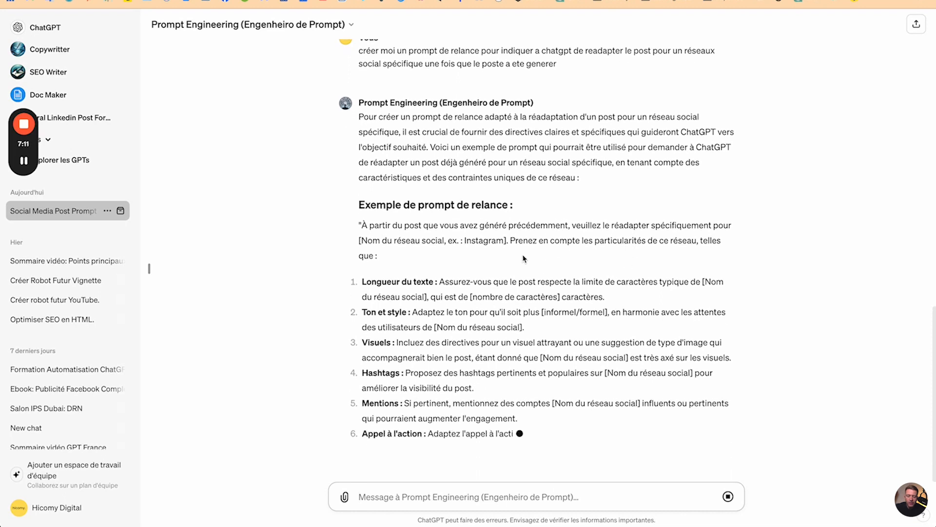
# - Select the full example follow-up prompt in the reply, from "À partir du post" through "cette adaptation", for copying
pyautogui.moveTo(359, 204); pyautogui.dragTo(432, 334)
pyautogui.click(409, 188)
pyautogui.moveTo(361, 189); pyautogui.dragTo(501, 429)
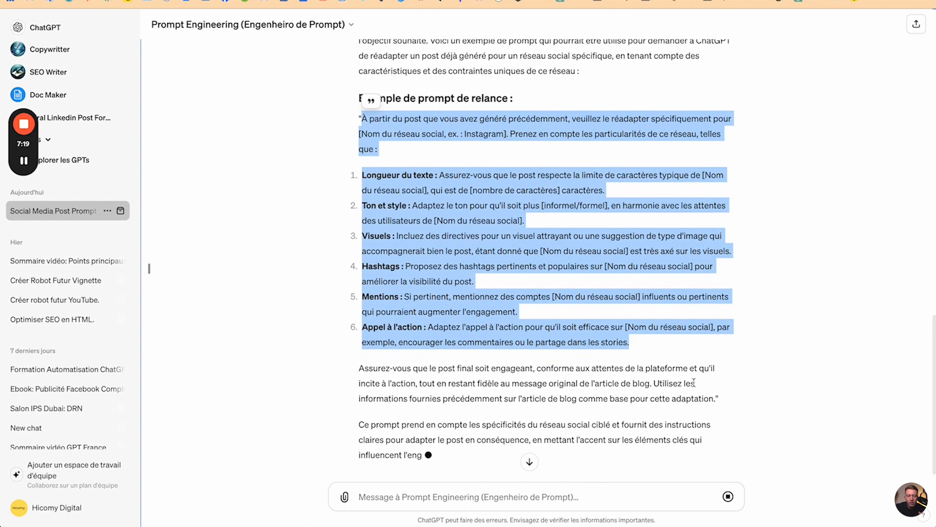
pyautogui.keyDown('shift'); pyautogui.click(715, 397); pyautogui.keyUp('shift')
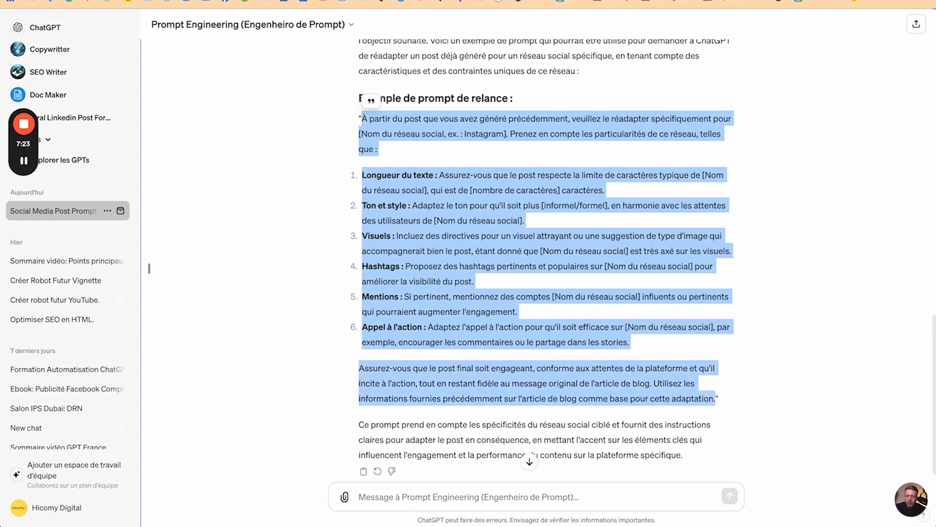
# - Return to Make, set Message 1's role to Assistant and paste the follow-up prompt into its Message Content
pyautogui.hotkey('ctrl', 'Tab')
pyautogui.click(515, 282)
pyautogui.click(489, 332)
pyautogui.click(480, 324)
pyautogui.hotkey('ctrl', 'v')
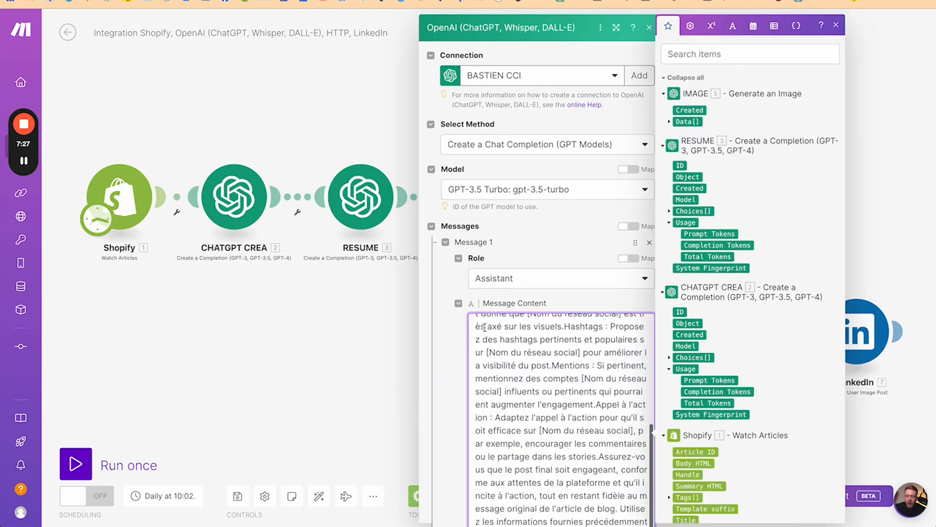
# - Replace the "[Nom du réseau social]" placeholder with Facebook in the Hashtags and Visuels sentences of the Message Content
pyautogui.moveTo(582, 355); pyautogui.dragTo(487, 355)
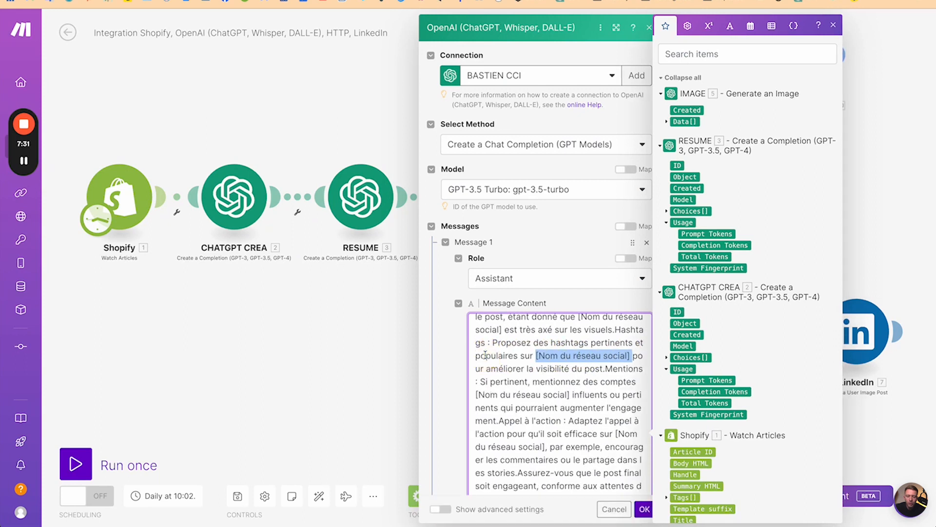
pyautogui.press('BackSpace')
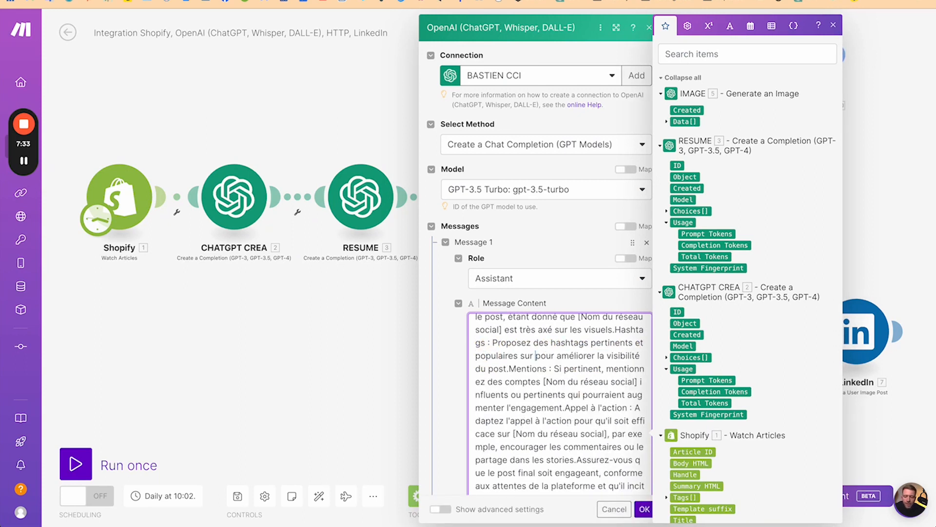
pyautogui.write('Fa')
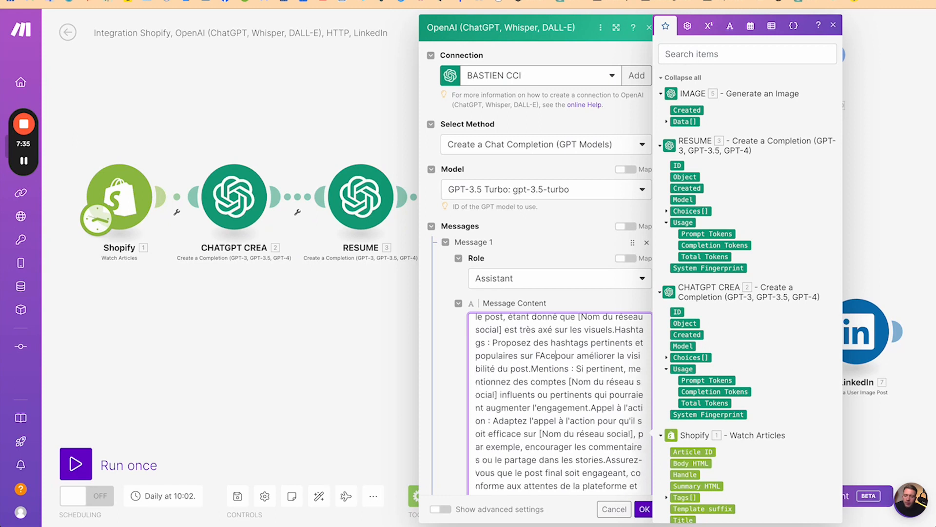
pyautogui.write('cebook')
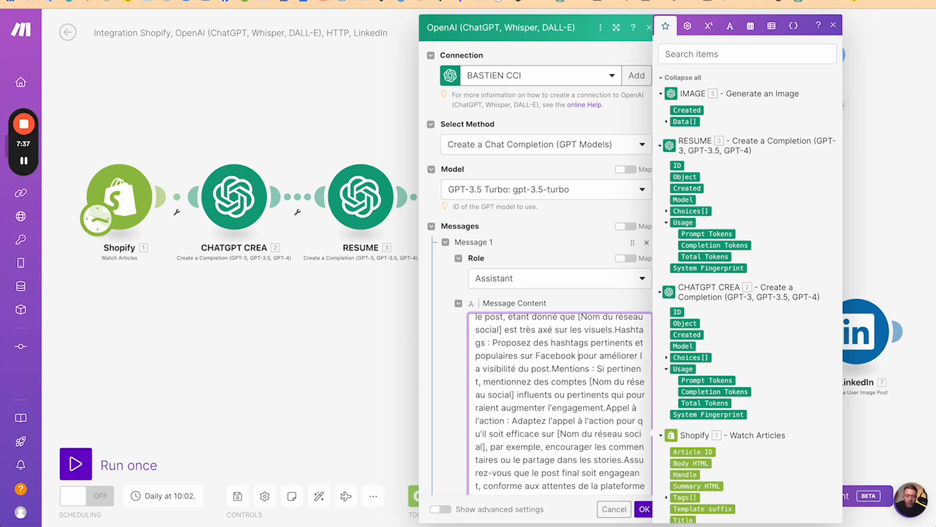
pyautogui.scroll(1, 502, 366)
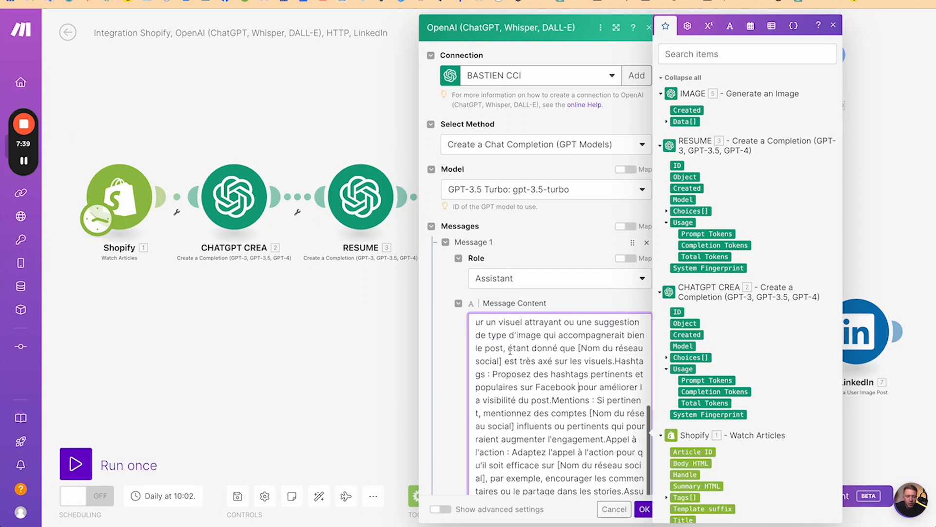
pyautogui.moveTo(502, 364); pyautogui.dragTo(577, 351)
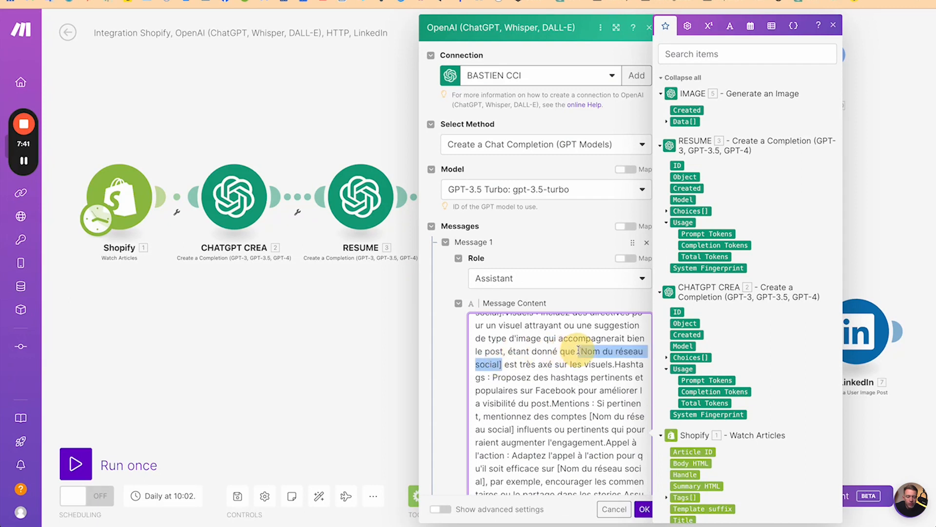
pyautogui.write('facebook')
# - Replace the social network placeholder with "facebook" in the Mentions and Appel à l'action sentences, and save the OpenAI module
pyautogui.scroll(-1, 614, 383)
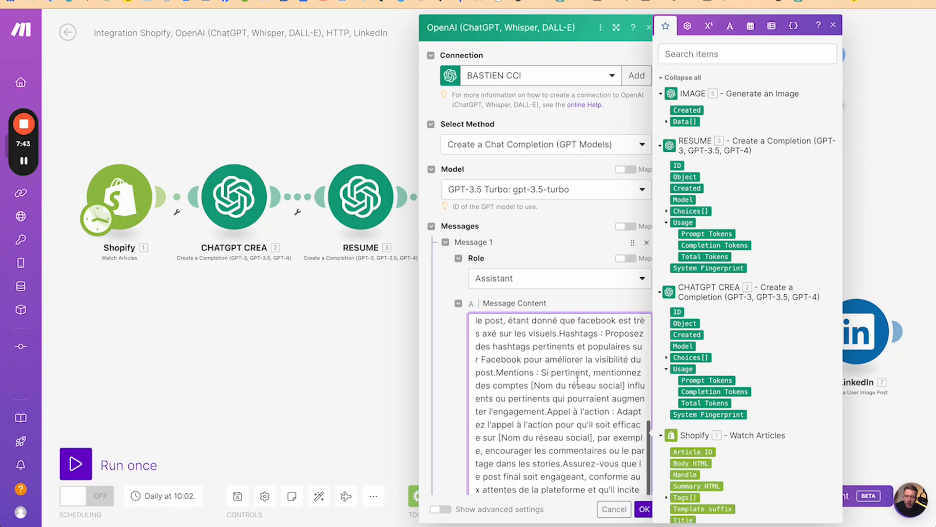
pyautogui.moveTo(625, 385); pyautogui.dragTo(530, 380)
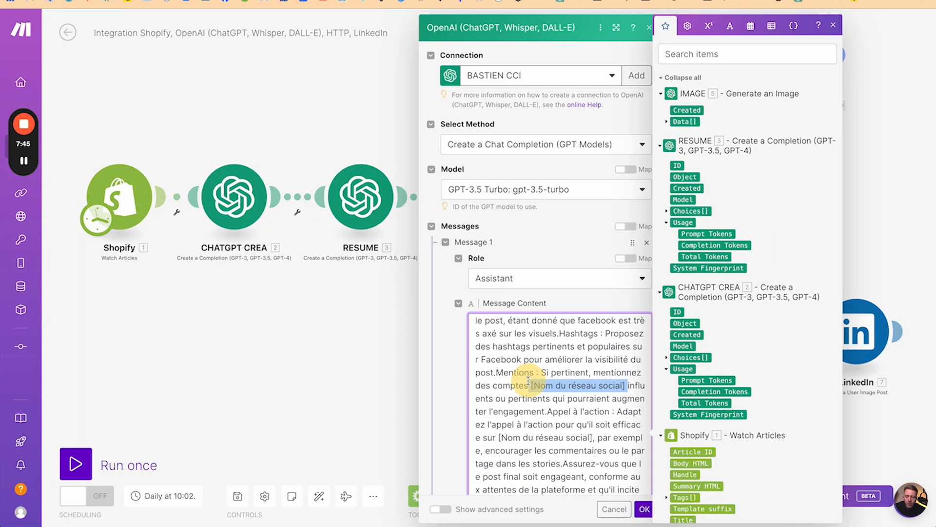
pyautogui.write('facebook')
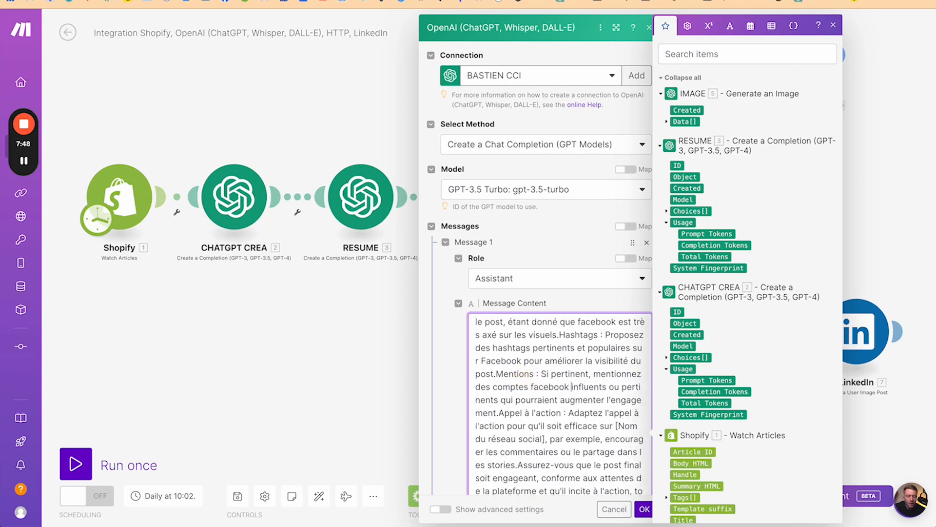
pyautogui.scroll(-2, 526, 416)
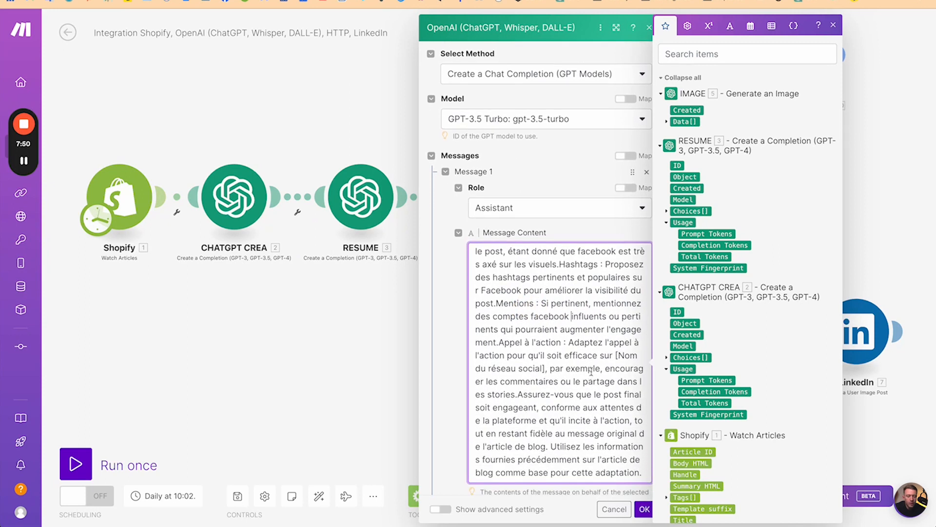
pyautogui.moveTo(615, 354); pyautogui.dragTo(545, 369)
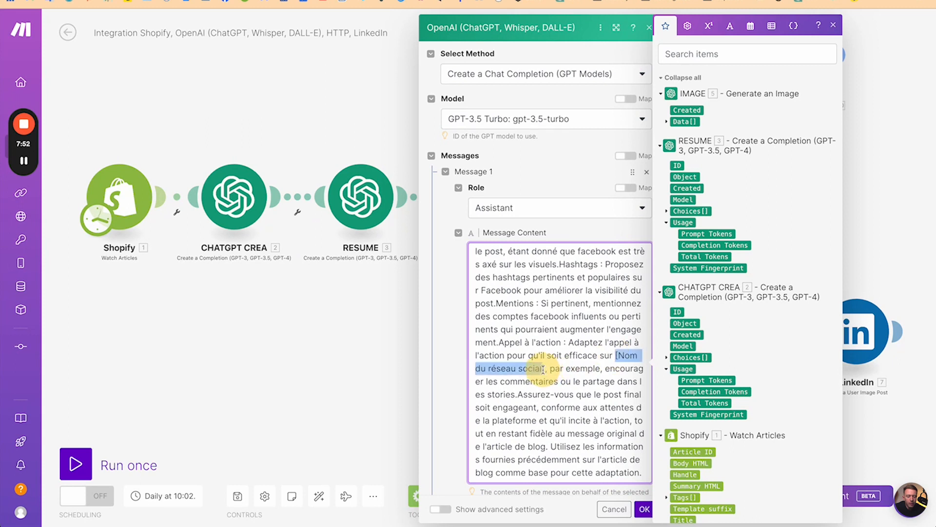
pyautogui.write('facebook')
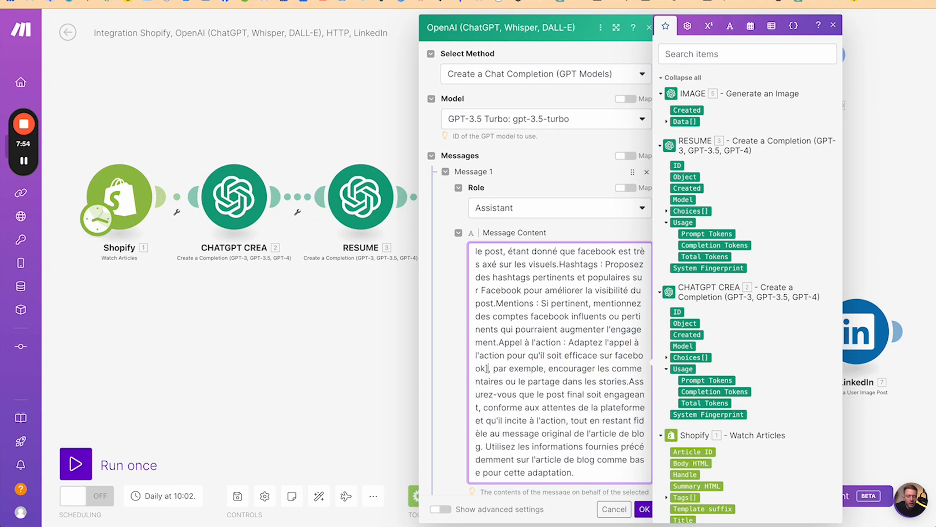
pyautogui.scroll(-1, 561, 415)
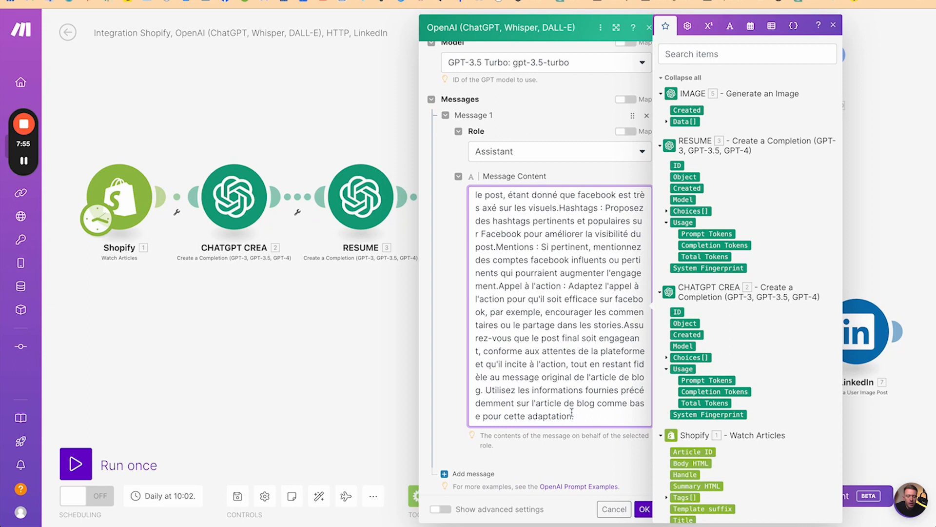
pyautogui.click(637, 509)
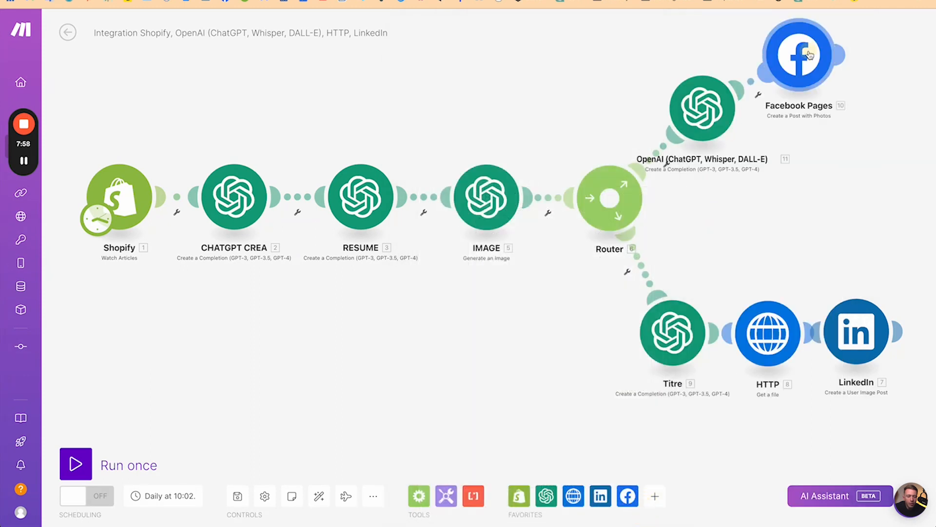
# - Clone the Facebook branch's OpenAI module, insert the copy between the Router and Titre, and space out the modules on both branches
pyautogui.moveTo(810, 55); pyautogui.dragTo(854, 68)
pyautogui.moveTo(738, 110); pyautogui.dragTo(745, 71)
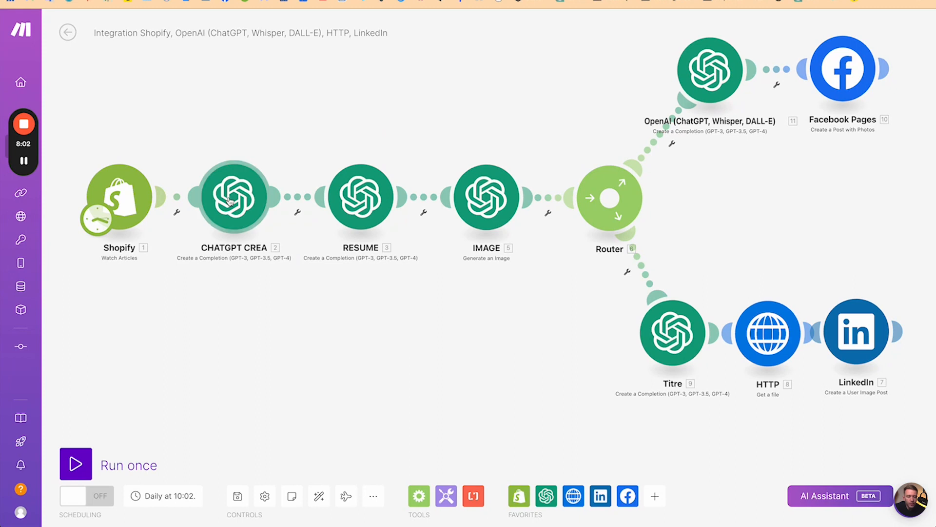
pyautogui.rightClick(711, 82)
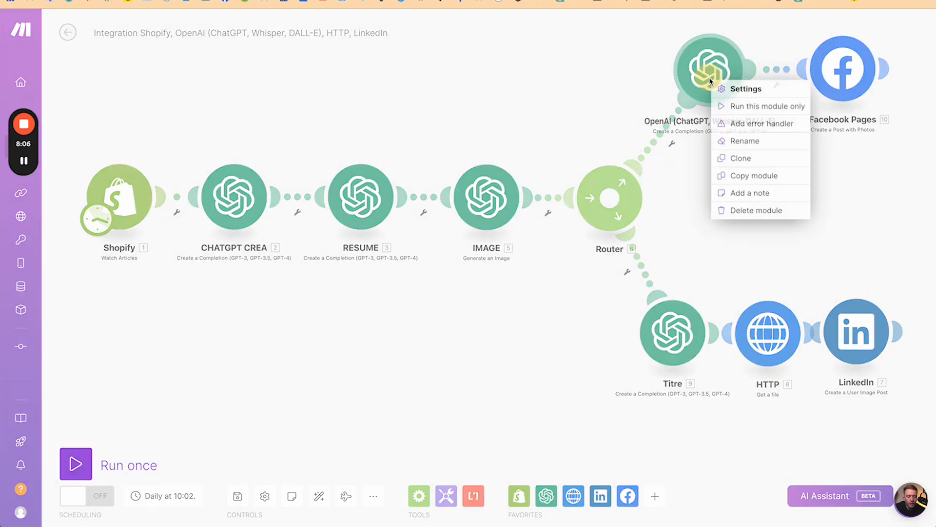
pyautogui.click(761, 160)
pyautogui.moveTo(736, 106)
pyautogui.mouseDown()
pyautogui.moveTo(732, 263)
pyautogui.moveTo(752, 239)
pyautogui.moveTo(648, 271)
pyautogui.mouseUp()
pyautogui.moveTo(666, 336); pyautogui.dragTo(688, 364)
pyautogui.moveTo(768, 333); pyautogui.dragTo(788, 267)
pyautogui.moveTo(850, 324); pyautogui.dragTo(863, 364)
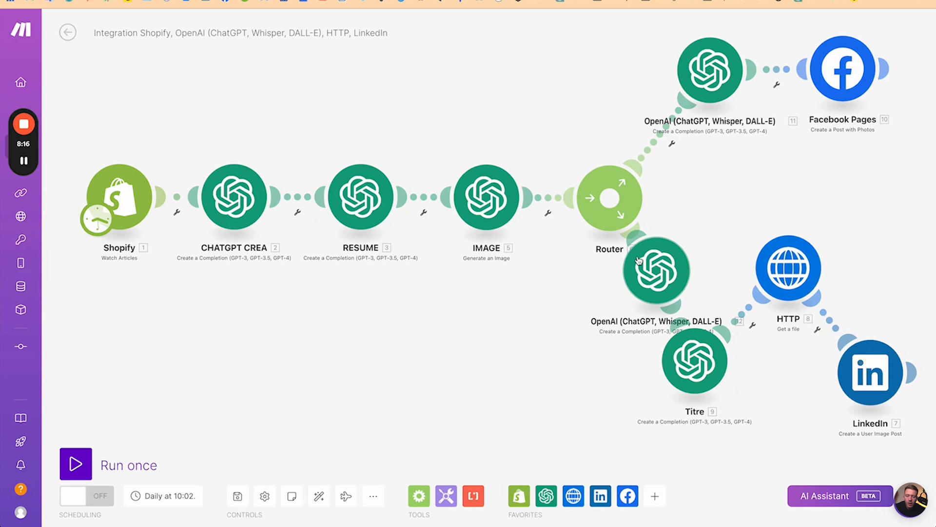
# - In the cloned OpenAI module's message, replace the opening "[Nom du réseau social, ex. : Instagram]" placeholder with "Linkedin" and close its settings
pyautogui.click(657, 270)
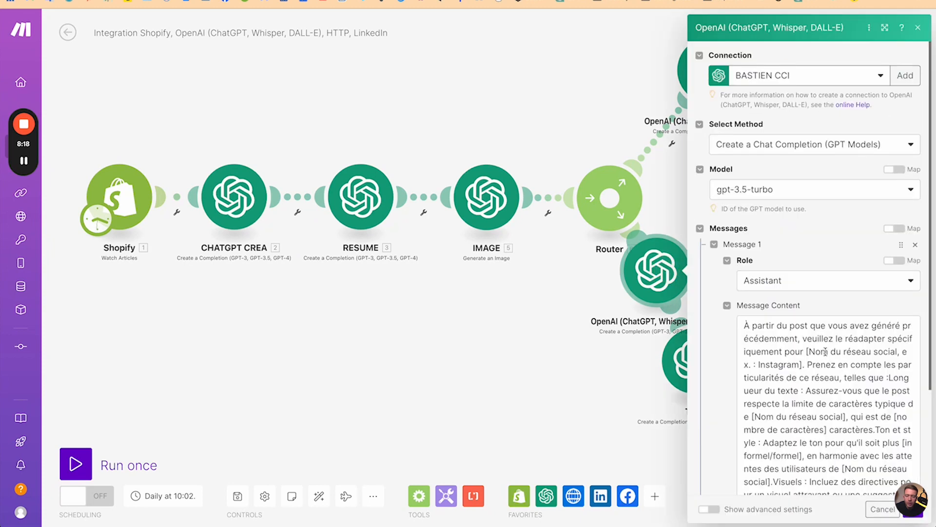
pyautogui.click(807, 360)
pyautogui.moveTo(805, 364); pyautogui.dragTo(807, 351)
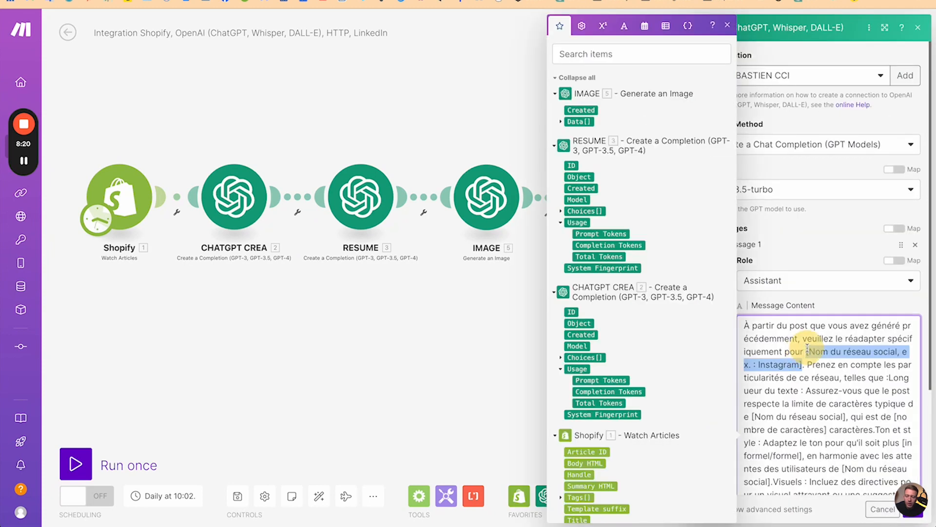
pyautogui.write('Linkedin. Prenez en comp')
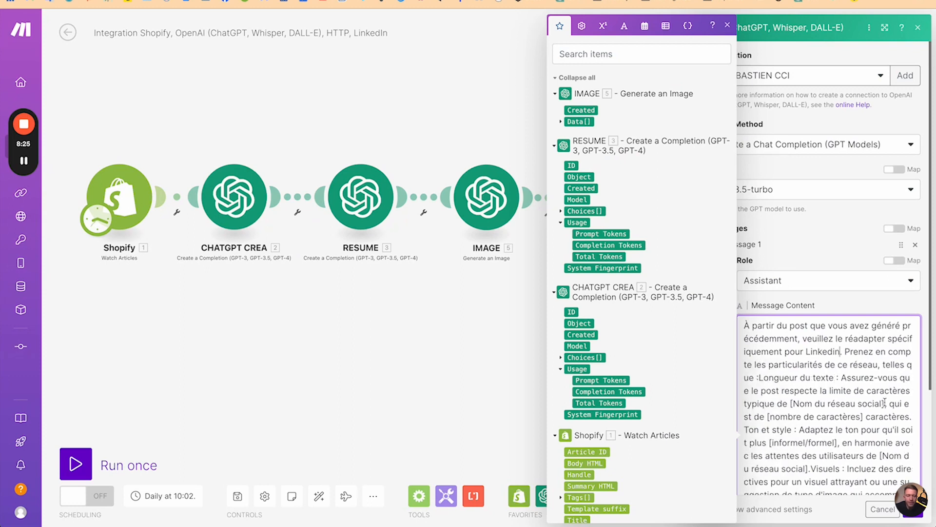
pyautogui.click(428, 386)
# - In the Facebook branch's OpenAI message, replace the "[nombre de caractères]" placeholder with 1000
pyautogui.click(709, 73)
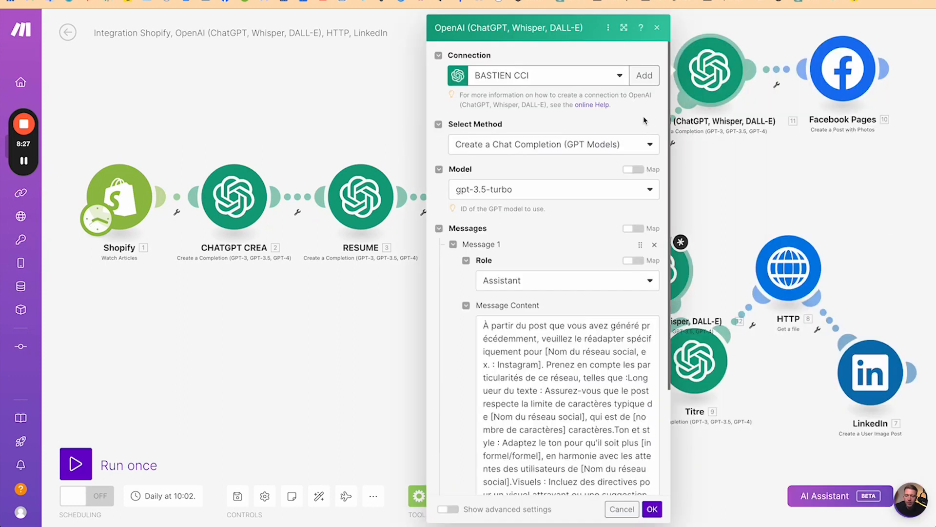
pyautogui.scroll(-6, 585, 289)
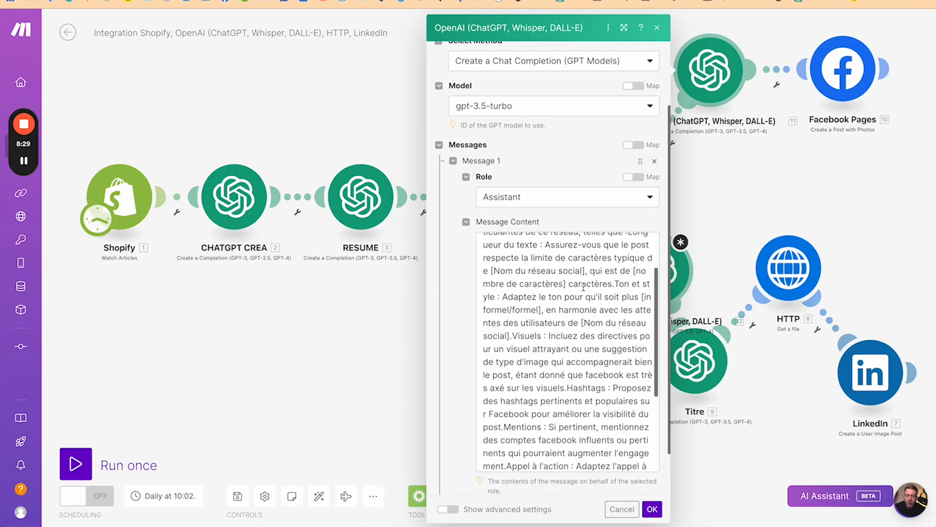
pyautogui.scroll(-3, 584, 295)
pyautogui.scroll(5, 584, 295)
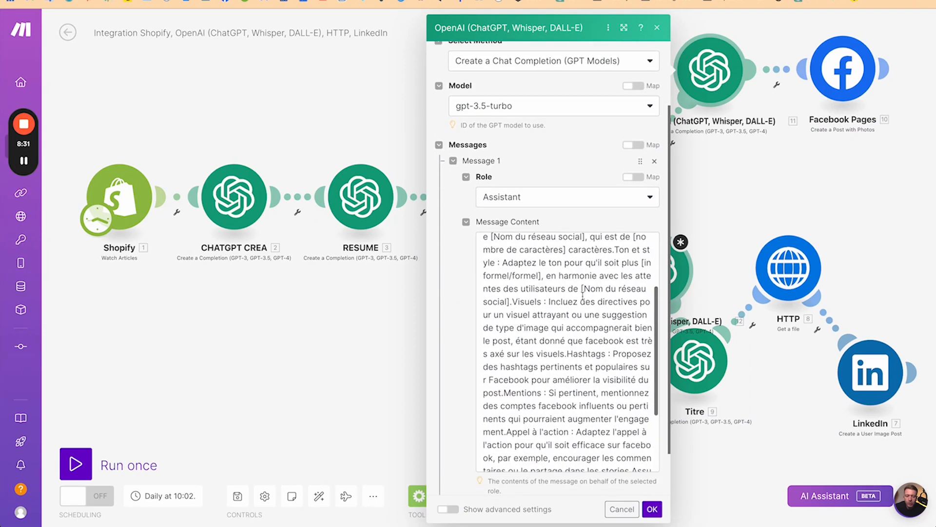
pyautogui.scroll(2, 584, 296)
pyautogui.click(583, 333)
pyautogui.moveTo(566, 347); pyautogui.dragTo(634, 333)
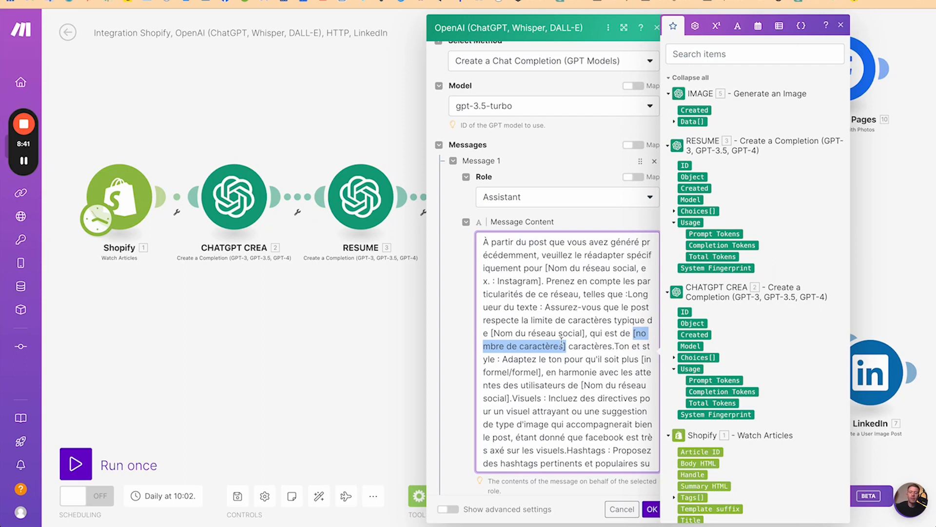
pyautogui.write('10')
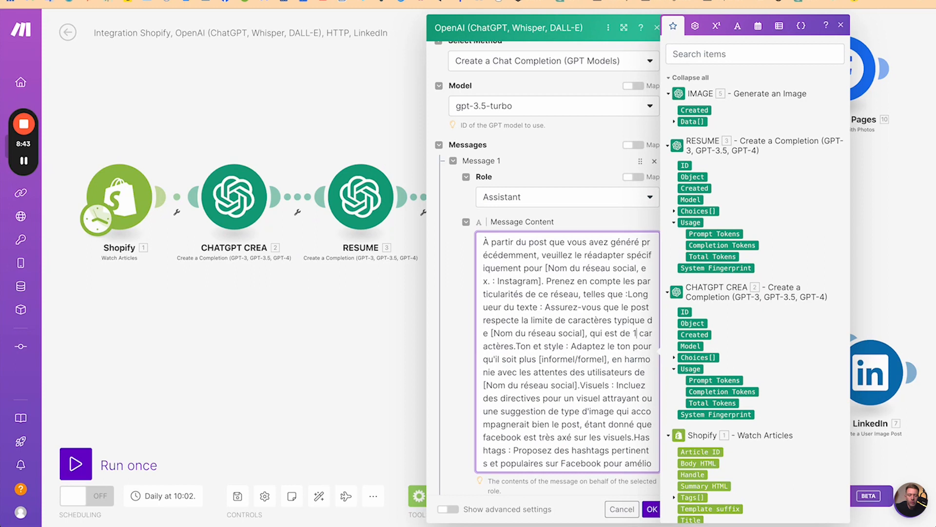
pyautogui.write('00')
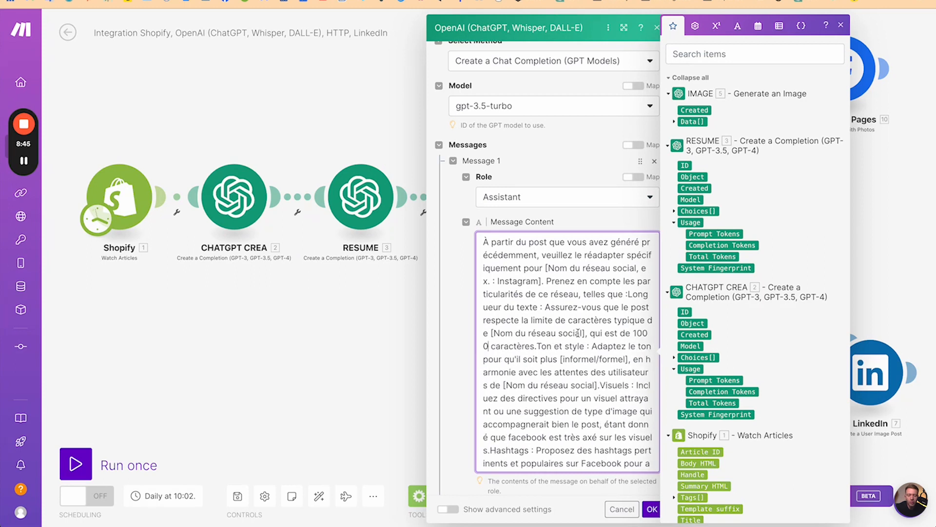
# - Replace the remaining social network placeholders in the intro, Longueur du texte and Ton et style sentences with facebook, and close the module settings
pyautogui.moveTo(584, 333); pyautogui.dragTo(491, 331)
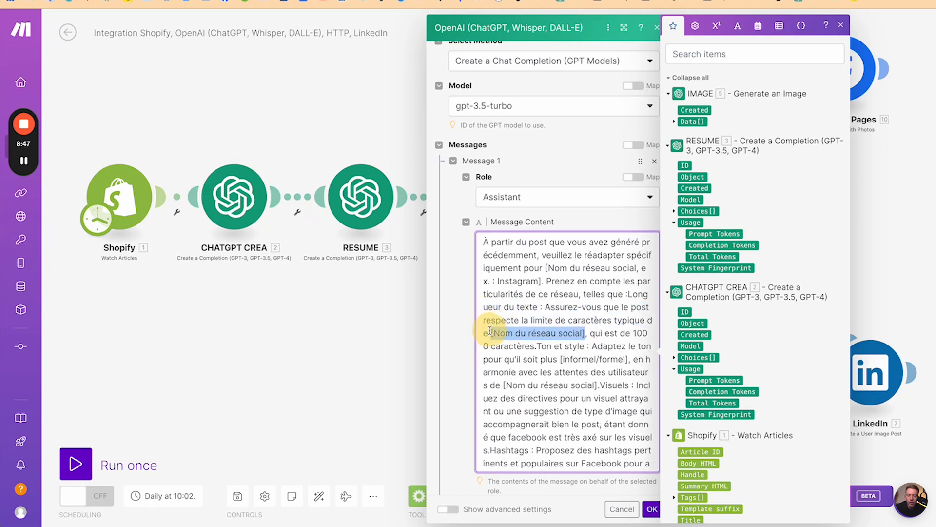
pyautogui.write('facebook')
pyautogui.moveTo(540, 281); pyautogui.dragTo(549, 266)
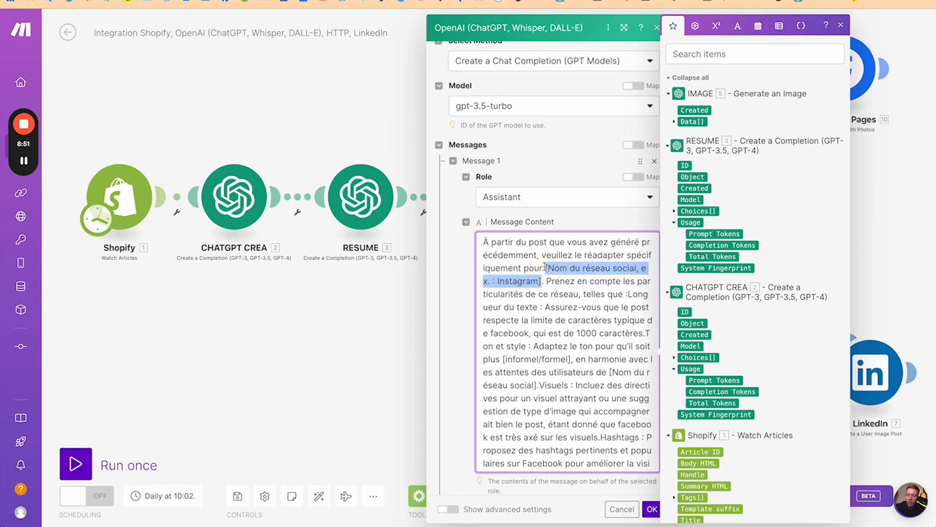
pyautogui.write('facebook')
pyautogui.moveTo(590, 372); pyautogui.dragTo(491, 372)
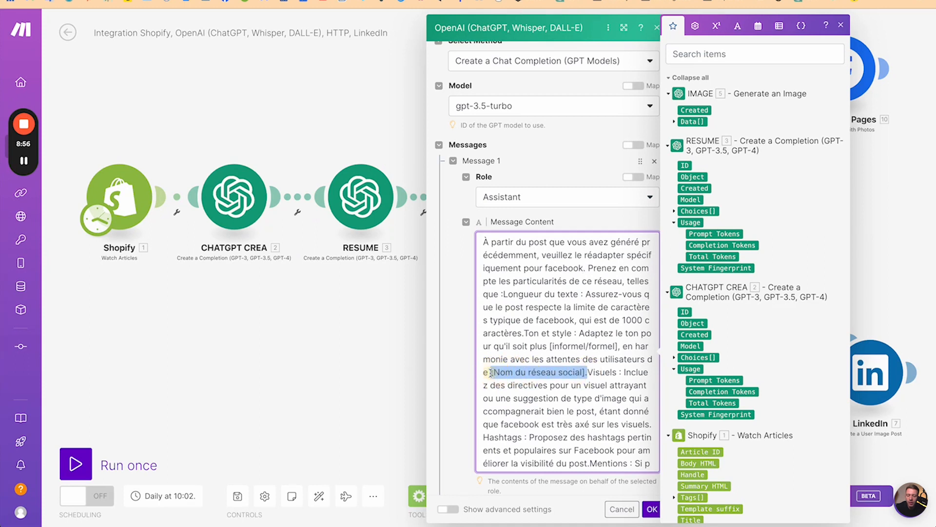
pyautogui.press('BackSpace')
pyautogui.write('faecbook. Visuels : Incluez des directiv')
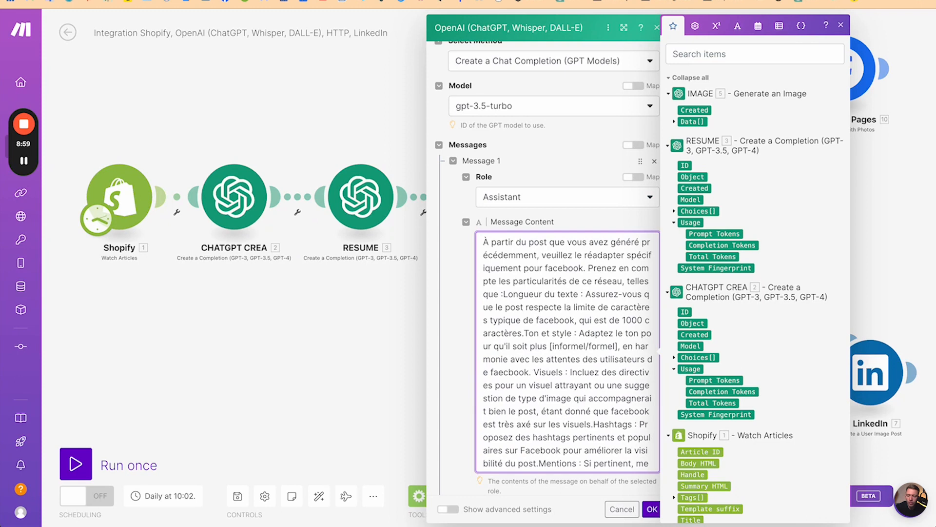
pyautogui.scroll(-5, 567, 351)
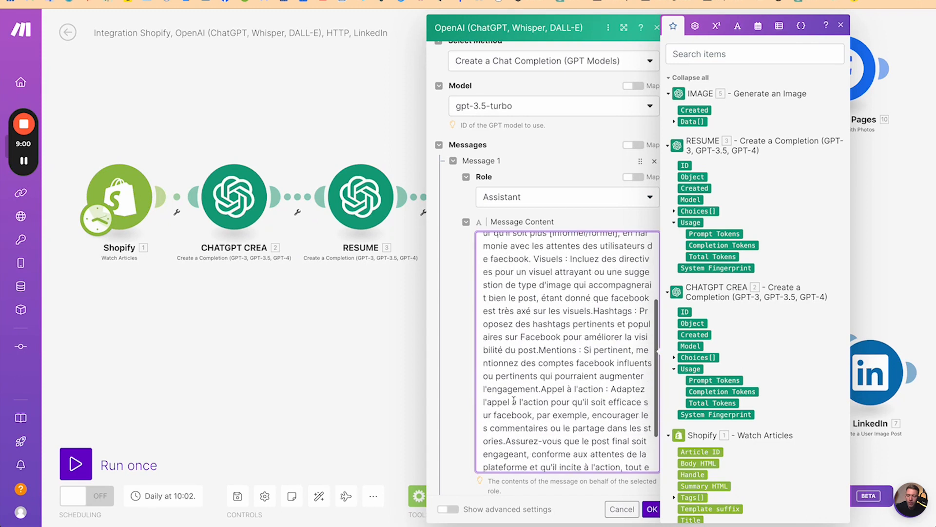
pyautogui.click(389, 388)
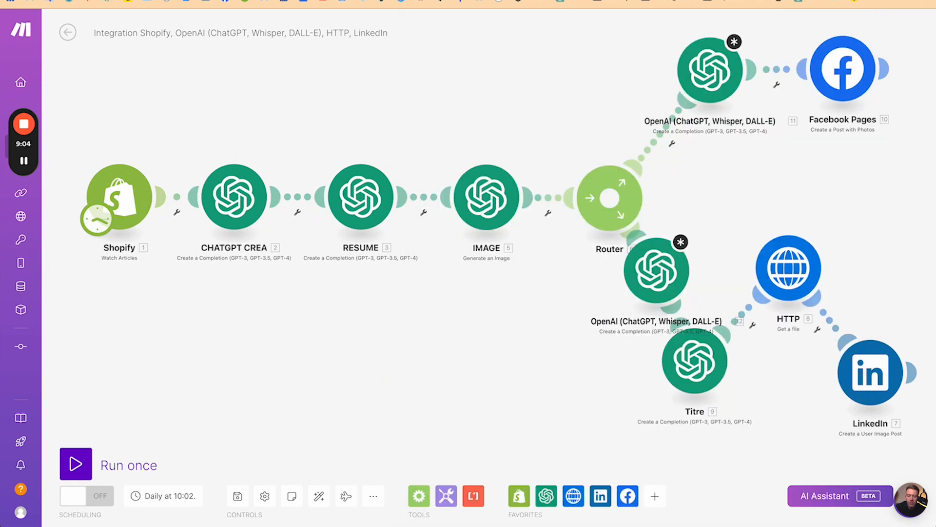
# - Switch to the ChatGPT prompt conversation and send the request "Reecrit moi en indiquant linkedin"
pyautogui.hotkey('ctrl', 'Tab')
pyautogui.hotkey('ctrl', 'Tab')
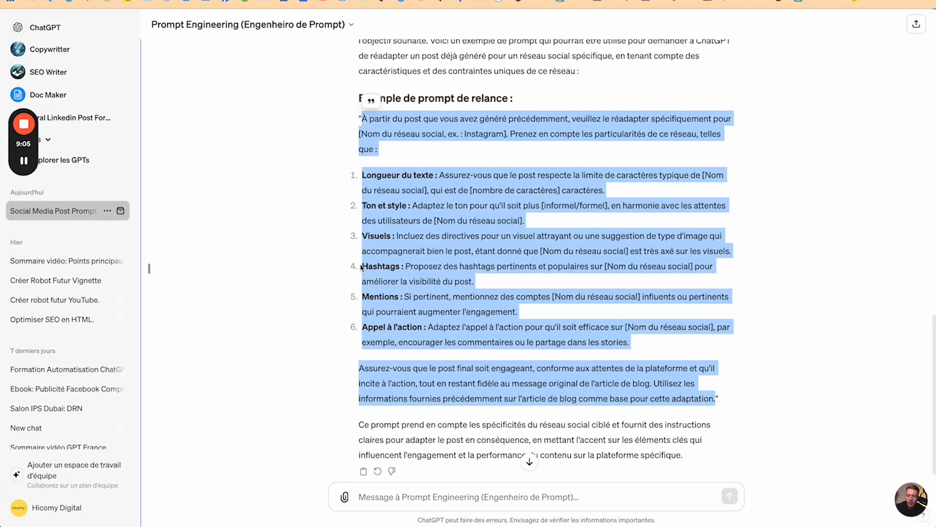
pyautogui.click(392, 498)
pyautogui.write('recrit moi en indiaquant linekdin')
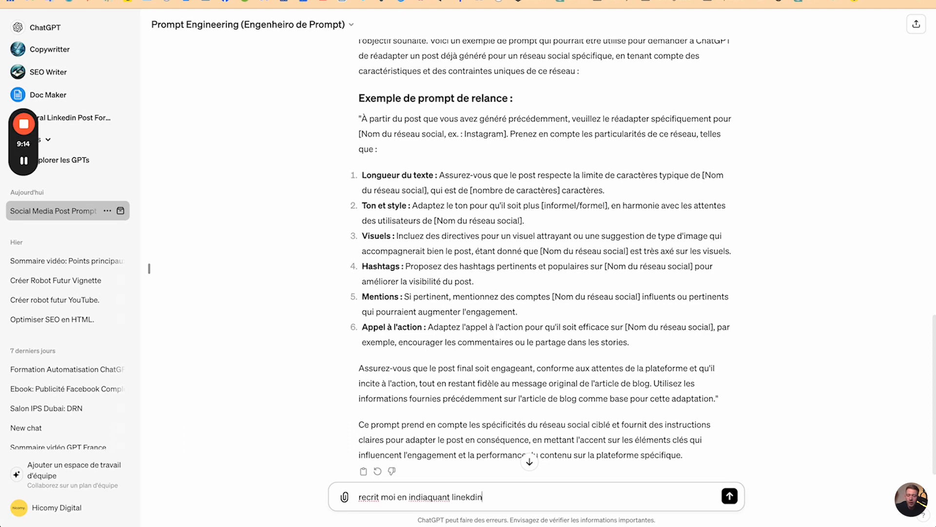
pyautogui.hotkey('ctrl', 'a')
pyautogui.write('Ree')
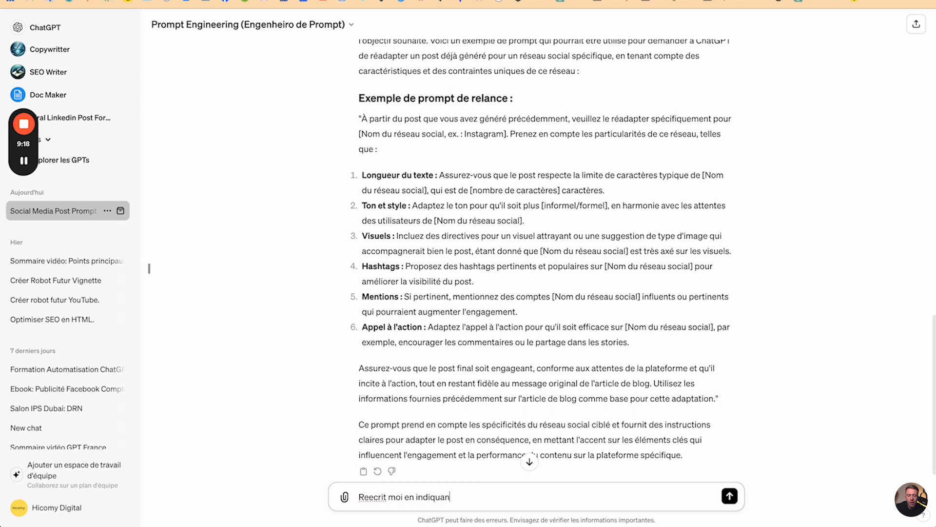
pyautogui.press('Return')
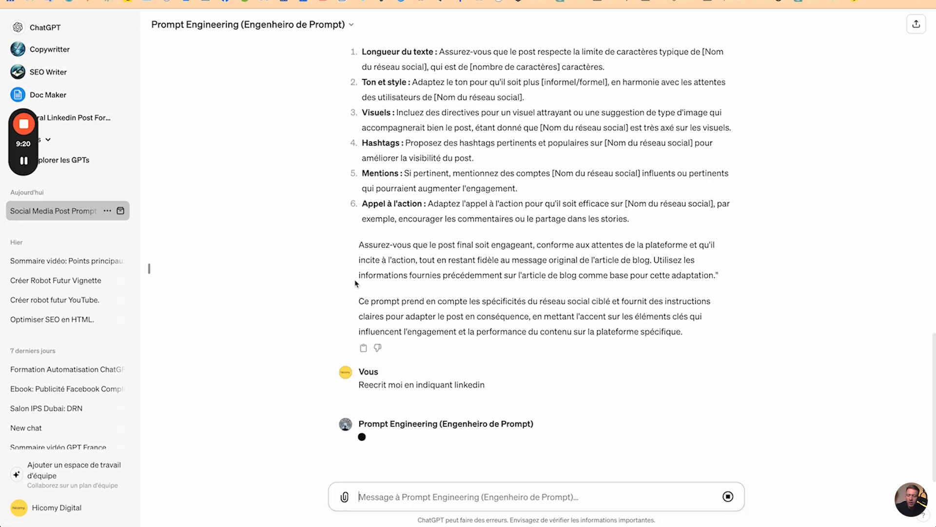
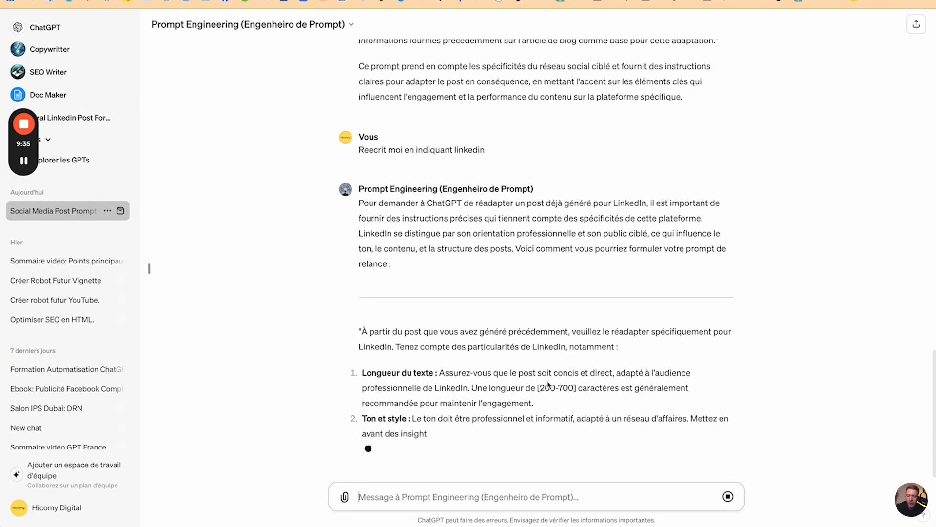
# - Copy ChatGPT's quoted LinkedIn prompt, replace the LinkedIn branch's OpenAI message content with it in Make, and save the module
pyautogui.moveTo(366, 281); pyautogui.dragTo(440, 419)
pyautogui.moveTo(439, 421); pyautogui.dragTo(707, 352)
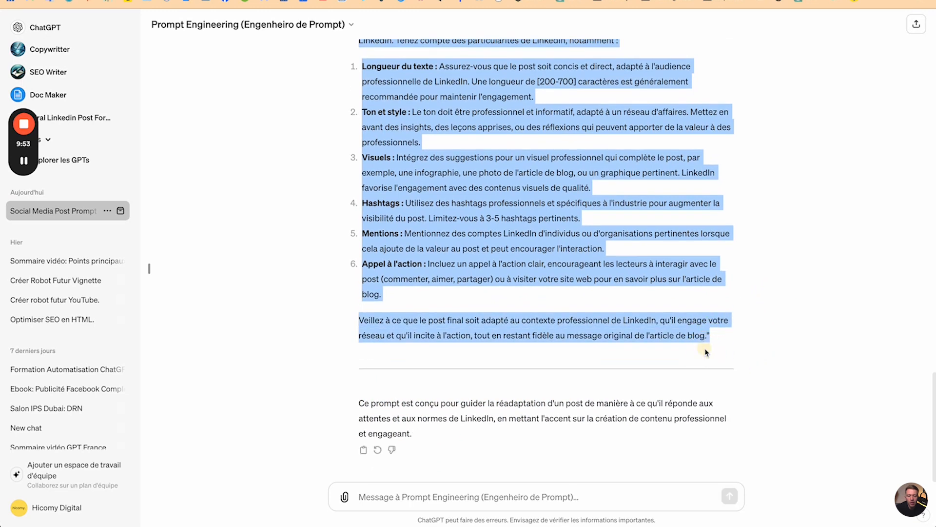
pyautogui.hotkey('ctrl', 'Tab')
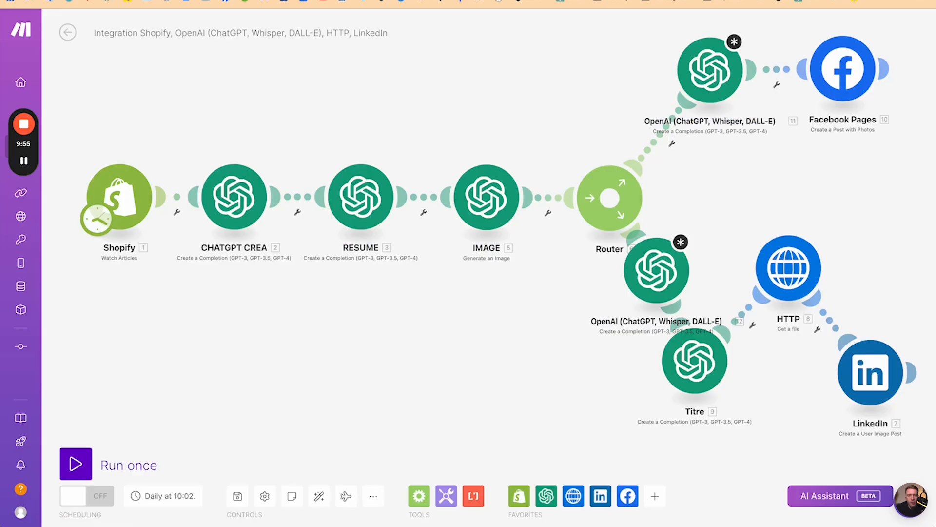
pyautogui.click(656, 270)
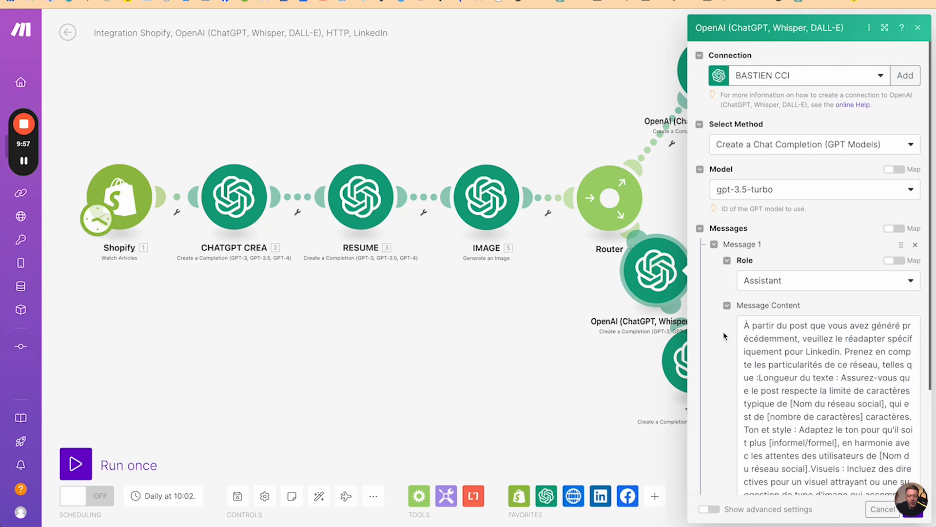
pyautogui.tripleClick(817, 354)
pyautogui.hotkey('ctrl', 'v')
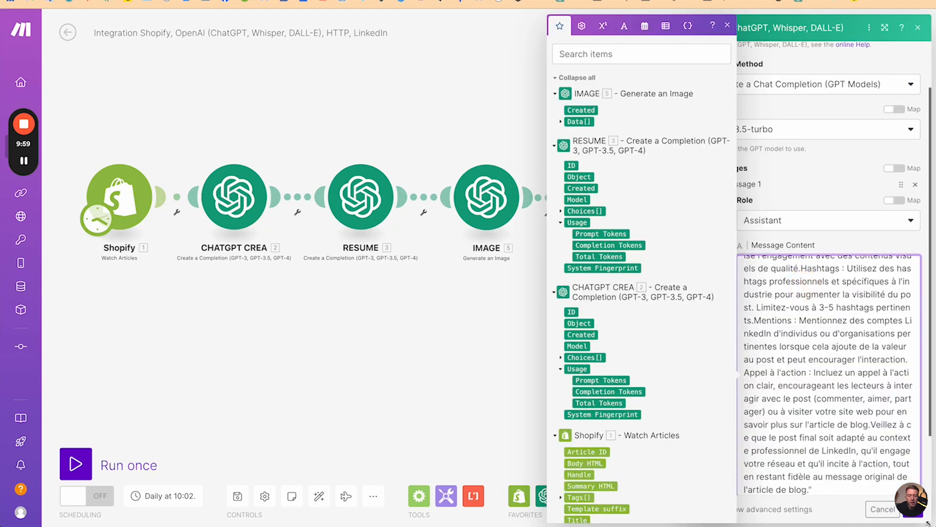
pyautogui.click(921, 510)
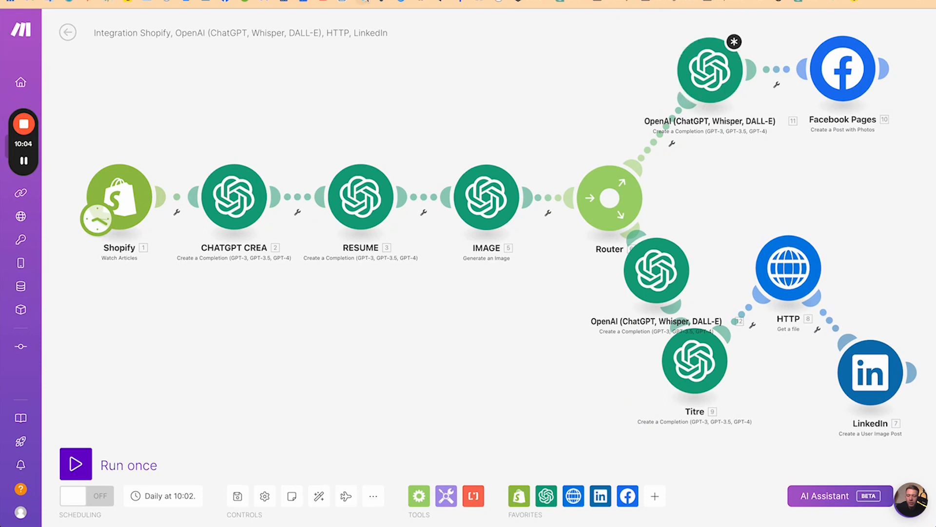
# - Spread the LinkedIn branch's OpenAI, Titre, HTTP and LinkedIn modules into a zigzag below the Router so they no longer overlap
pyautogui.moveTo(647, 282); pyautogui.dragTo(629, 325)
pyautogui.moveTo(693, 352); pyautogui.dragTo(712, 247)
pyautogui.moveTo(789, 267); pyautogui.dragTo(785, 369)
pyautogui.moveTo(873, 380); pyautogui.dragTo(869, 281)
pyautogui.moveTo(637, 327); pyautogui.dragTo(662, 398)
pyautogui.moveTo(715, 261); pyautogui.dragTo(720, 284)
pyautogui.moveTo(779, 374); pyautogui.dragTo(779, 397)
pyautogui.moveTo(847, 292); pyautogui.dragTo(847, 303)
pyautogui.moveTo(736, 198); pyautogui.dragTo(703, 197)
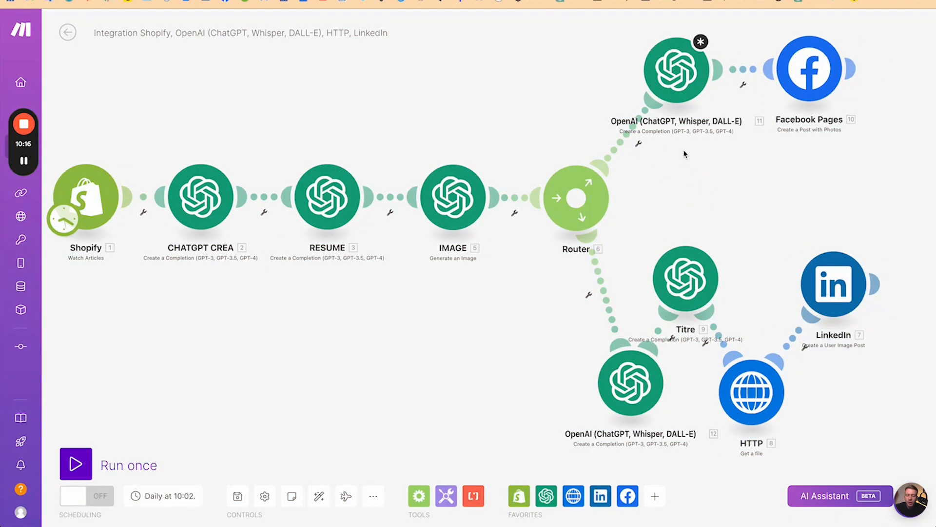
# - Move the Facebook branch's modules higher and attach a clone of its OpenAI module to a new middle branch of the Router
pyautogui.scroll(-10, 635, 144)
pyautogui.scroll(10, 635, 143)
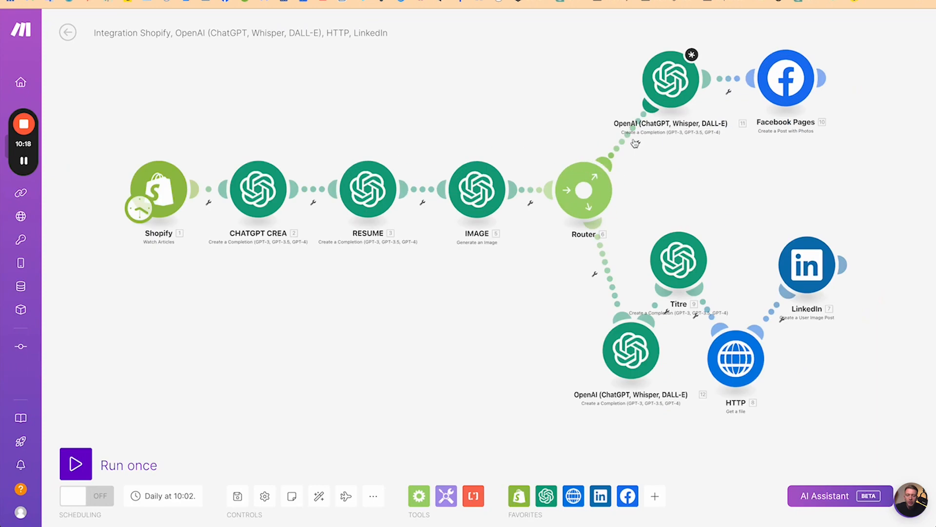
pyautogui.moveTo(669, 78); pyautogui.dragTo(667, 30)
pyautogui.moveTo(821, 74); pyautogui.dragTo(819, 24)
pyautogui.rightClick(675, 32)
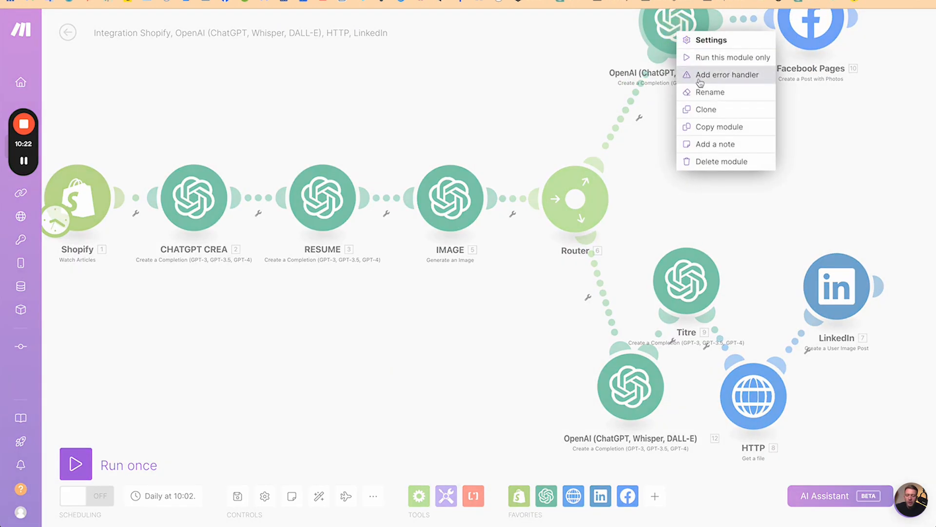
pyautogui.click(705, 108)
pyautogui.click(692, 187)
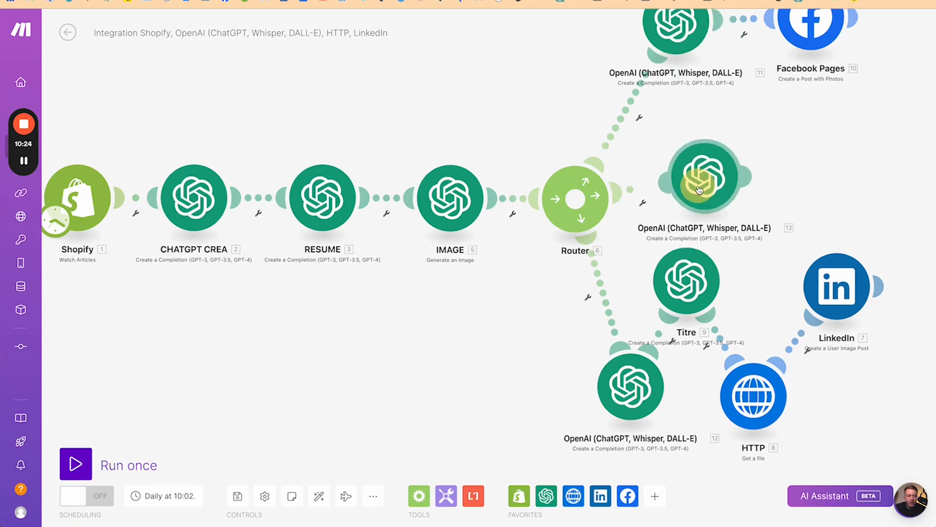
# - Add an Instagram for Business "Create a Photo Post" module after the cloned OpenAI module on the middle branch
pyautogui.click(655, 496)
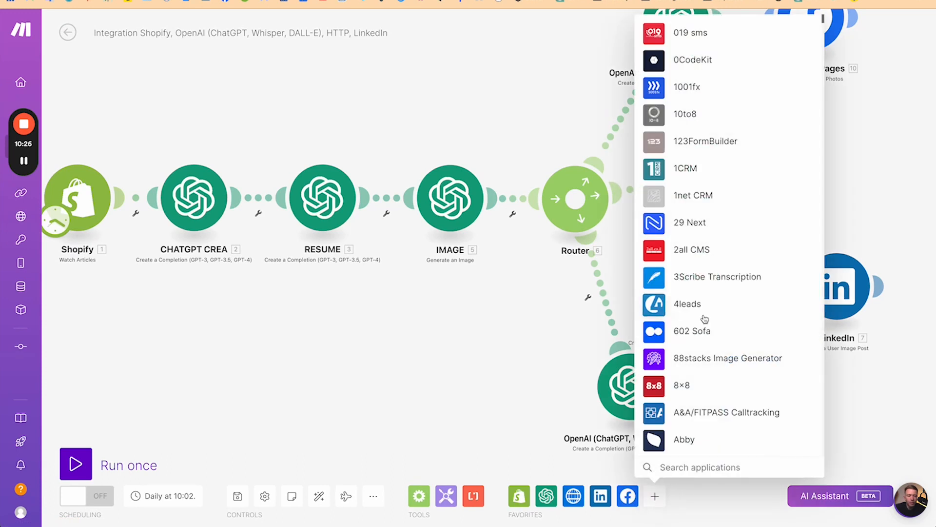
pyautogui.write('instagram')
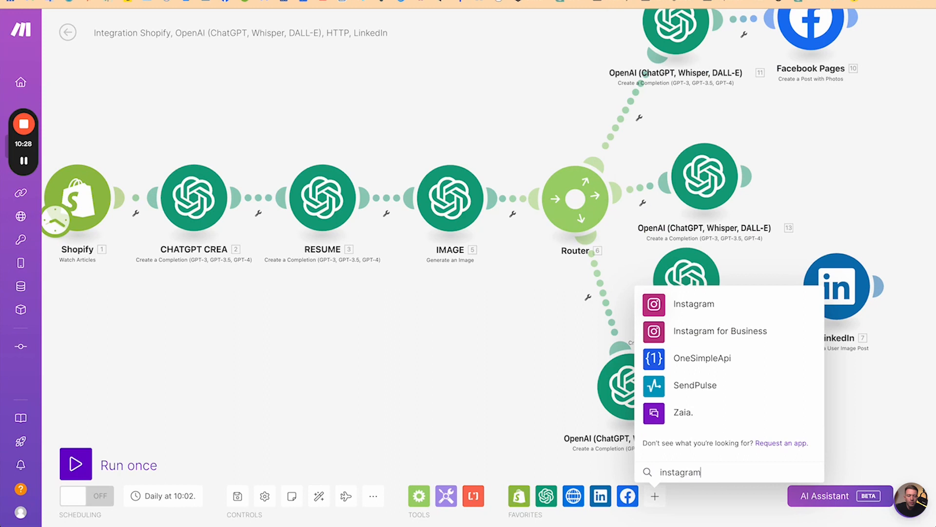
pyautogui.click(667, 334)
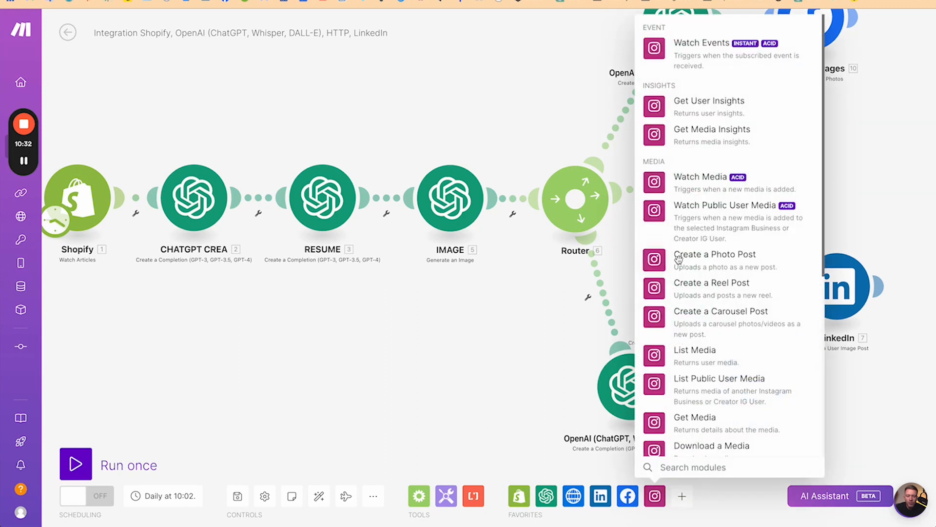
pyautogui.click(672, 263)
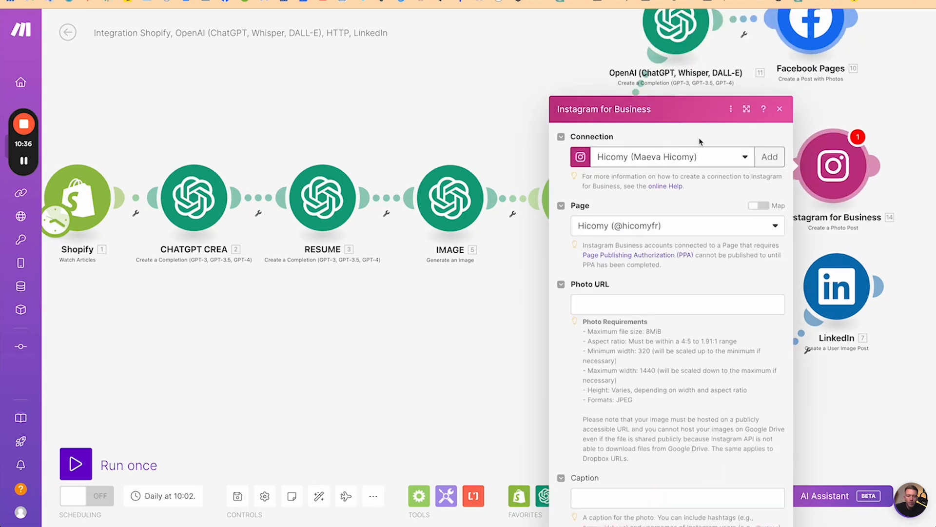
# - Map the Instagram module's Photo URL to the URL under Data[] of the IMAGE module, then leave its settings
pyautogui.click(634, 222)
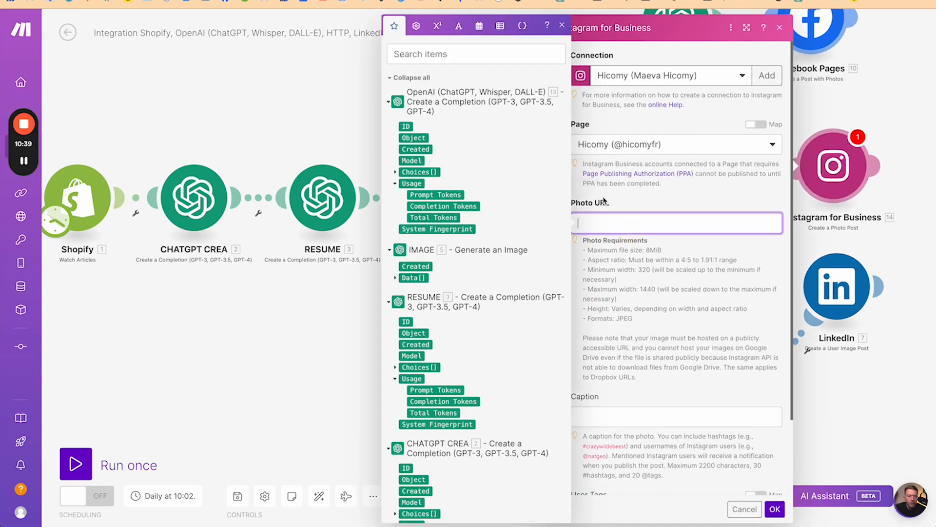
pyautogui.click(395, 277)
pyautogui.moveTo(420, 291); pyautogui.dragTo(614, 239)
pyautogui.click(670, 202)
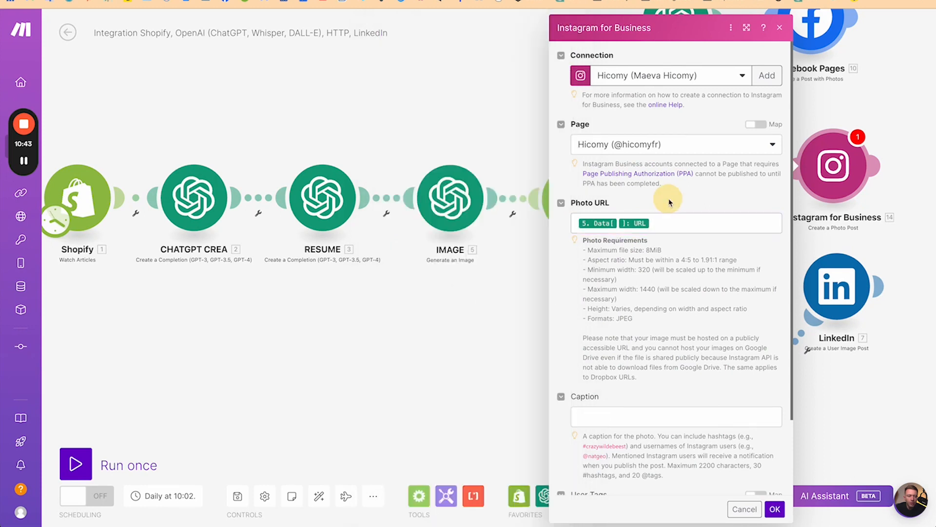
pyautogui.scroll(-2, 669, 202)
pyautogui.click(612, 329)
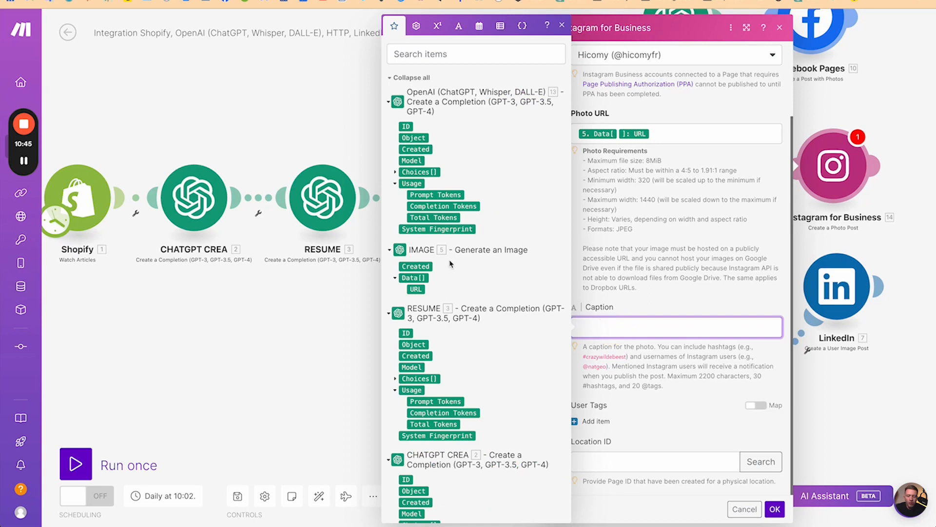
pyautogui.click(283, 329)
# - Rename the OpenAI module on the Instagram branch to INSTA GPT
pyautogui.rightClick(710, 181)
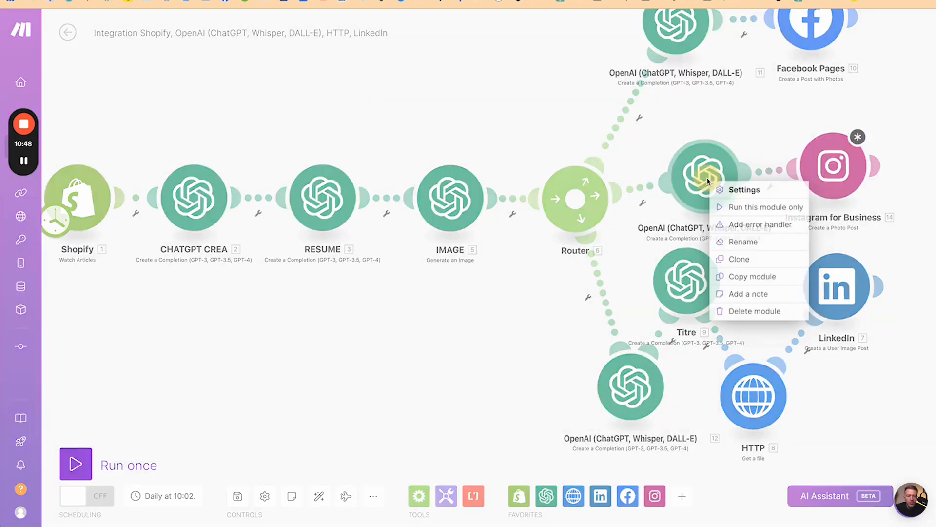
pyautogui.click(743, 241)
pyautogui.press('BackSpace')
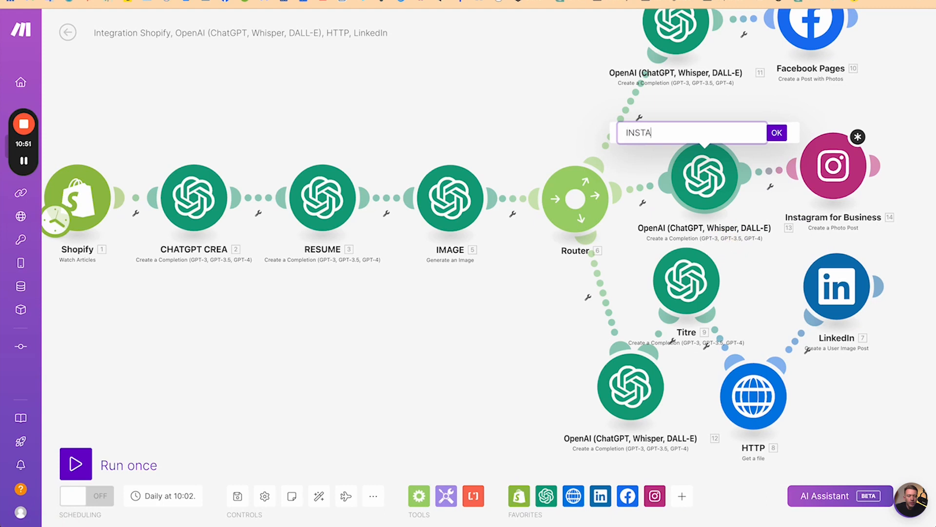
pyautogui.write('INSTA GPT')
pyautogui.press('Return')
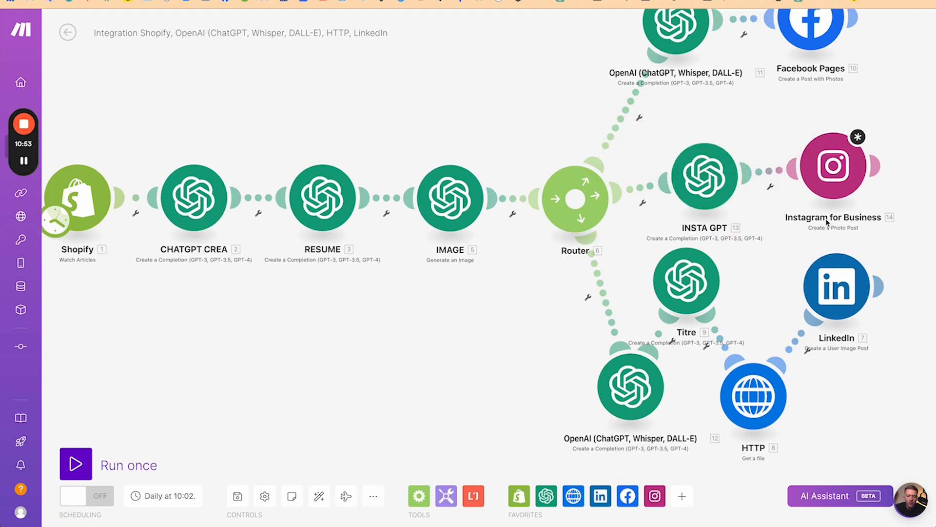
# - Map the Instagram module's Caption to the Choices[] Message Content of OpenAI module 13 and save the settings
pyautogui.click(834, 166)
pyautogui.click(628, 335)
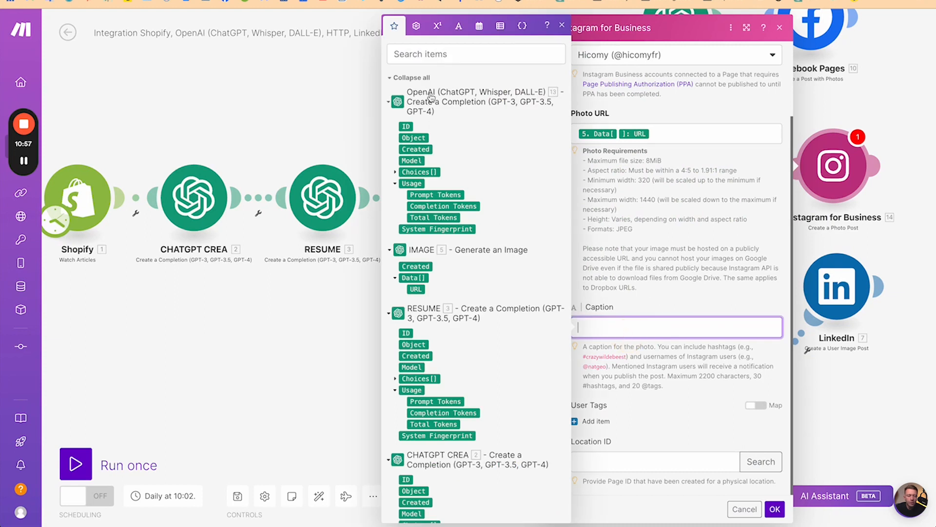
pyautogui.click(396, 171)
pyautogui.click(403, 230)
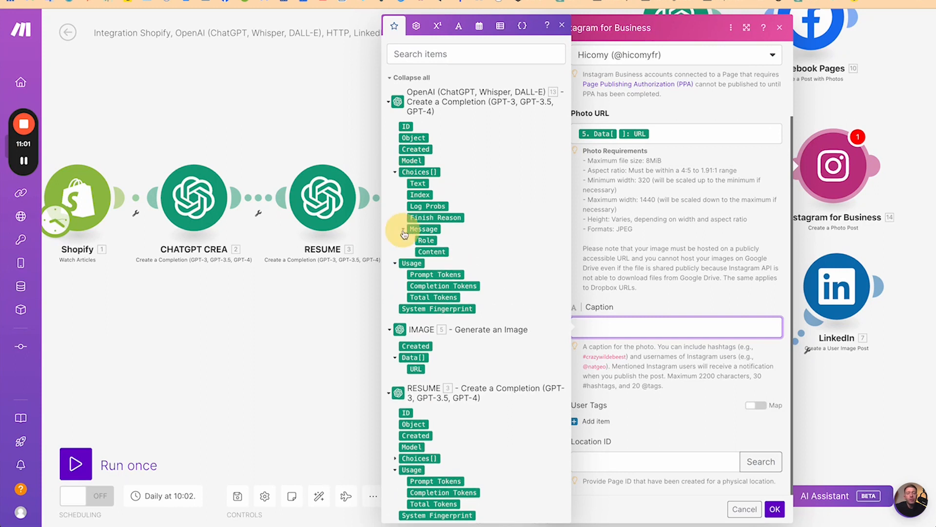
pyautogui.click(431, 252)
pyautogui.click(702, 260)
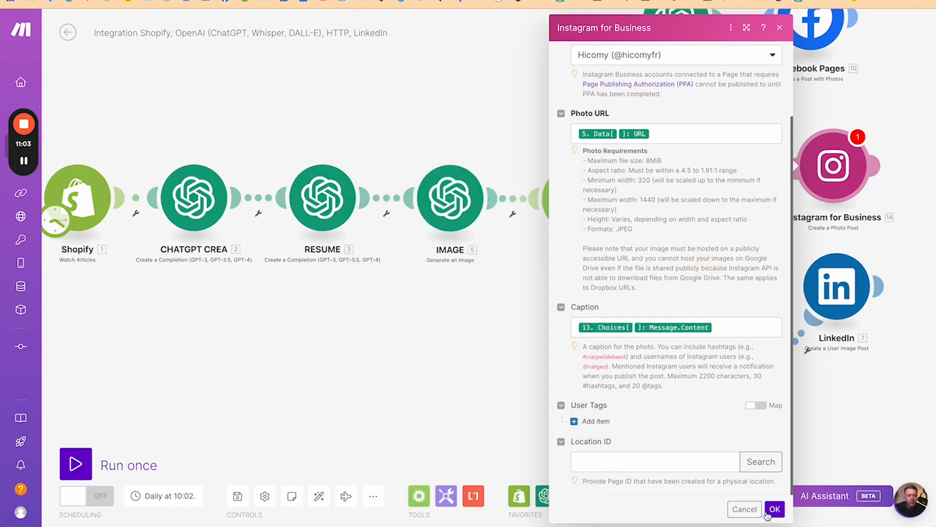
pyautogui.click(768, 512)
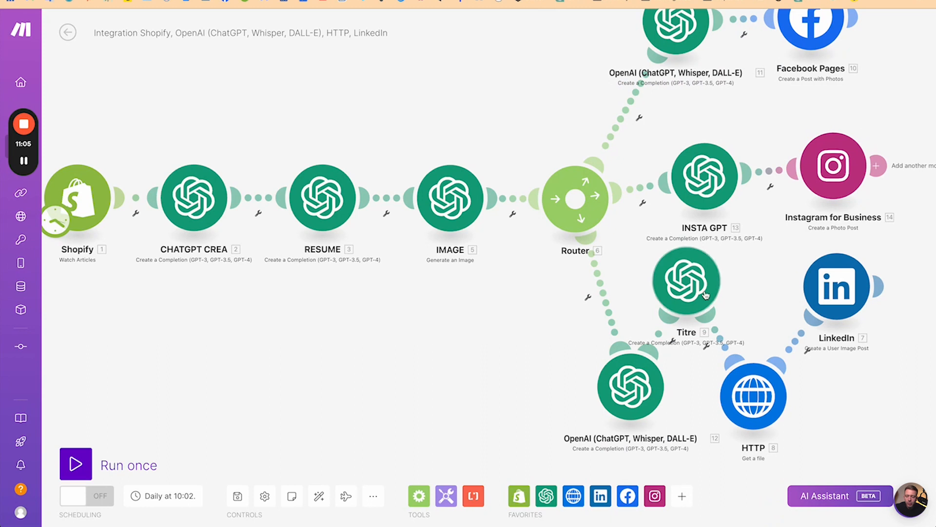
# - Replace the LinkedIn module's Content mapping with the Choices[] Message Content of OpenAI module 12 and save the settings
pyautogui.click(837, 287)
pyautogui.click(725, 322)
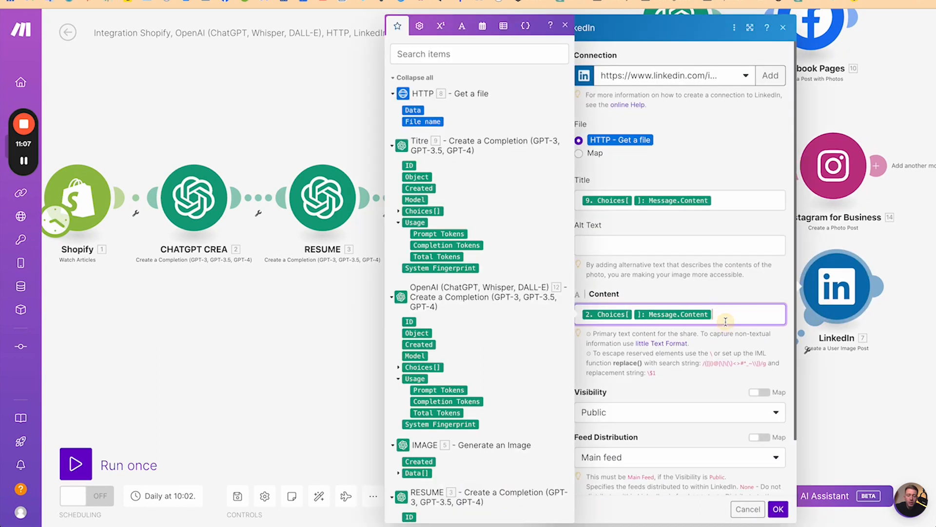
pyautogui.press('BackSpace')
pyautogui.press('BackSpace')
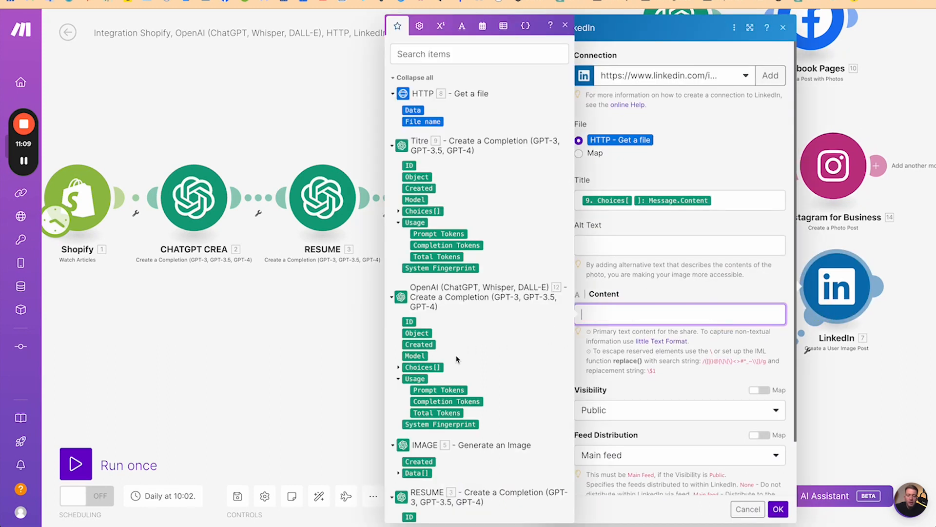
pyautogui.click(398, 368)
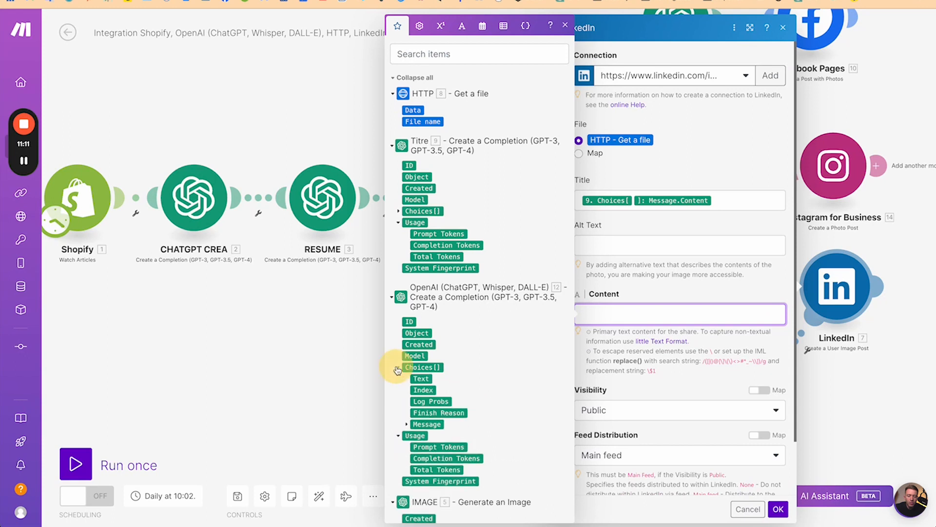
pyautogui.click(407, 425)
pyautogui.click(426, 446)
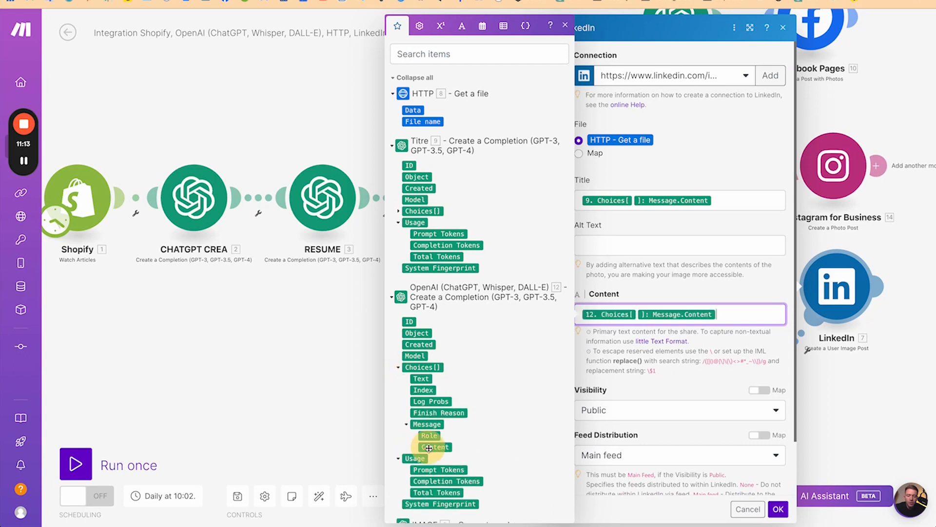
pyautogui.click(681, 293)
pyautogui.scroll(-2, 681, 293)
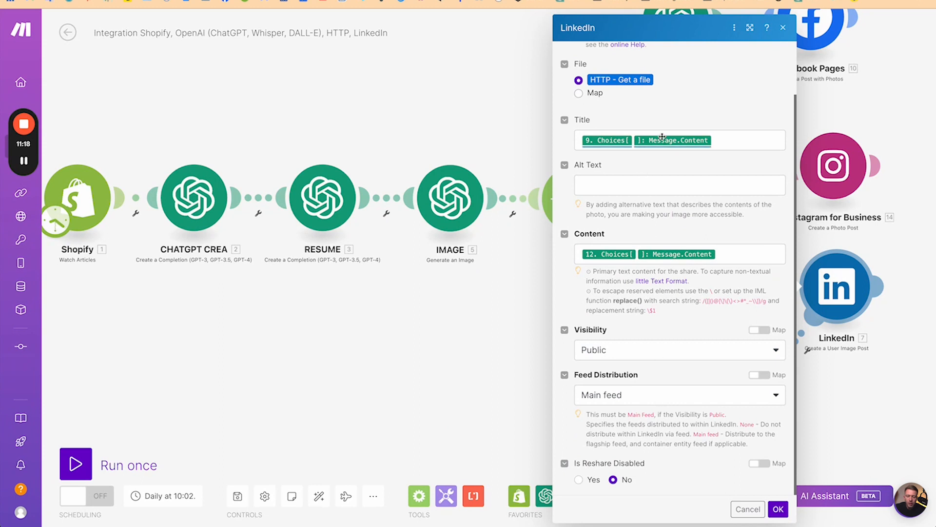
pyautogui.click(778, 509)
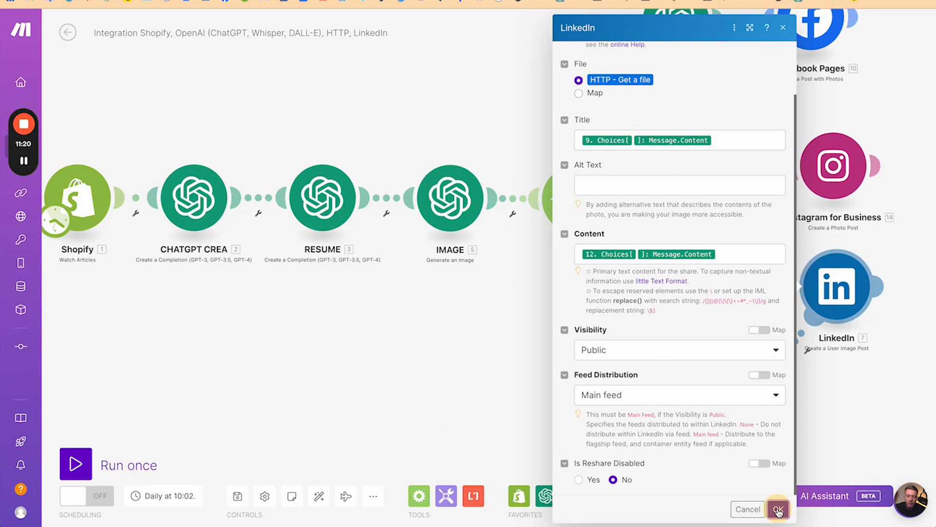
pyautogui.moveTo(452, 283); pyautogui.dragTo(445, 316)
pyautogui.scroll(-5, 444, 316)
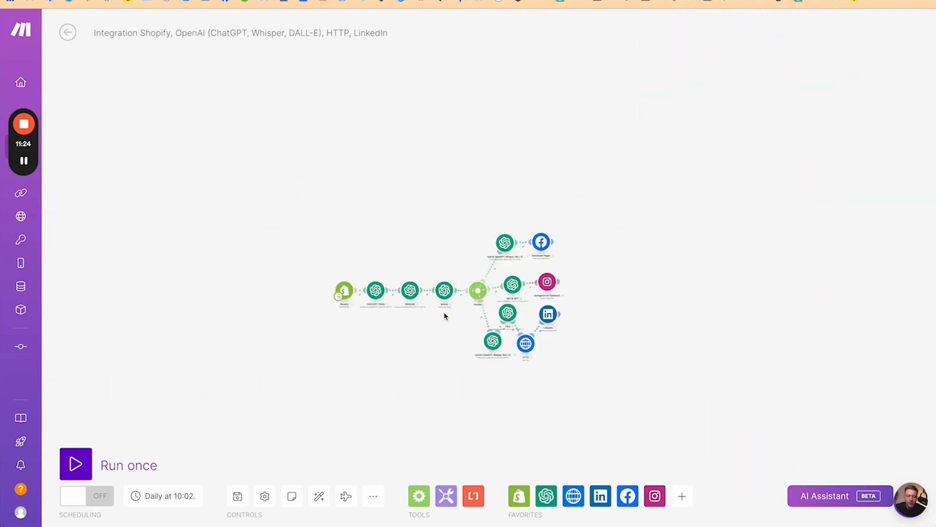
# - Spread out the modules of the LinkedIn branch and move INSTA GPT and Instagram for Business level with the Router
pyautogui.scroll(3, 445, 316)
pyautogui.moveTo(581, 385); pyautogui.dragTo(571, 430)
pyautogui.moveTo(612, 317); pyautogui.dragTo(612, 346)
pyautogui.moveTo(656, 387); pyautogui.dragTo(656, 424)
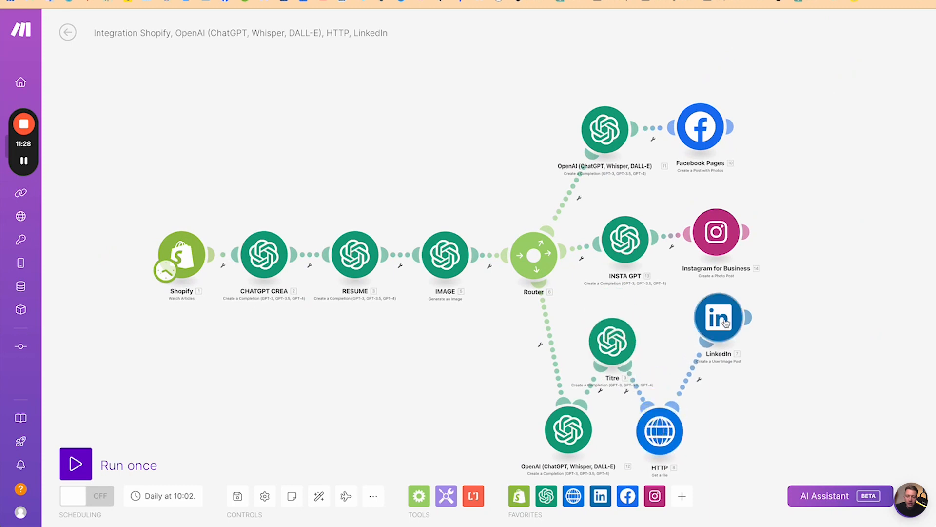
pyautogui.moveTo(721, 318); pyautogui.dragTo(721, 347)
pyautogui.moveTo(629, 241); pyautogui.dragTo(626, 257)
pyautogui.moveTo(722, 235); pyautogui.dragTo(722, 261)
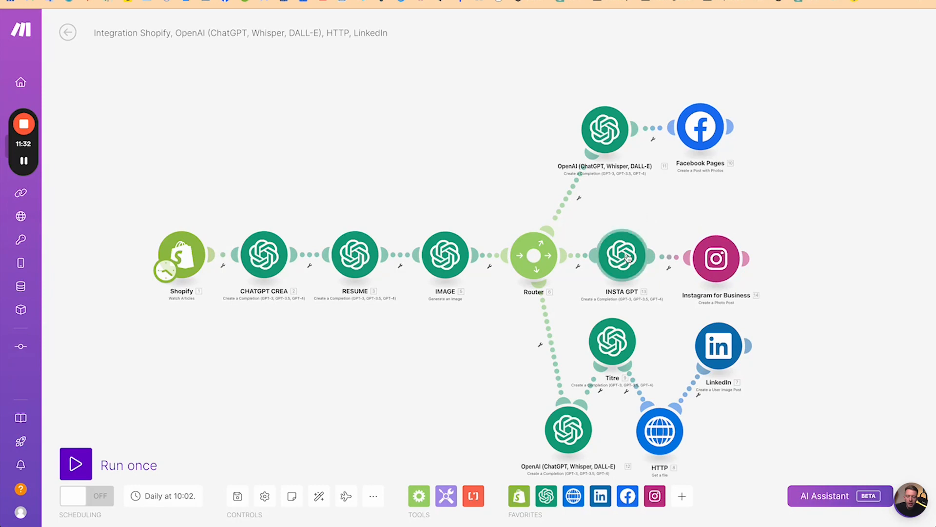
# - Switch to ChatGPT and send the request "créer moi le prompt pour instagram" in the open Prompt Engineering conversation
pyautogui.hotkey('ctrl', 'Tab')
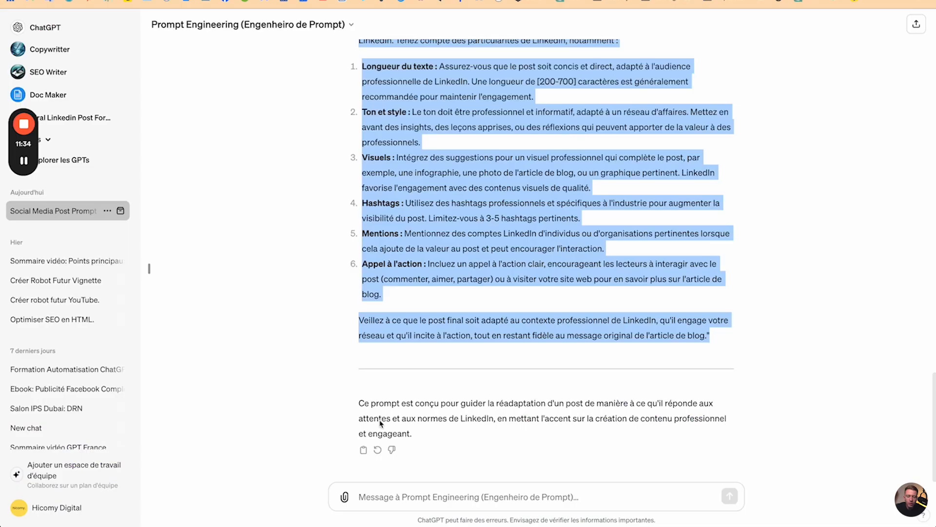
pyautogui.click(372, 507)
pyautogui.write('c')
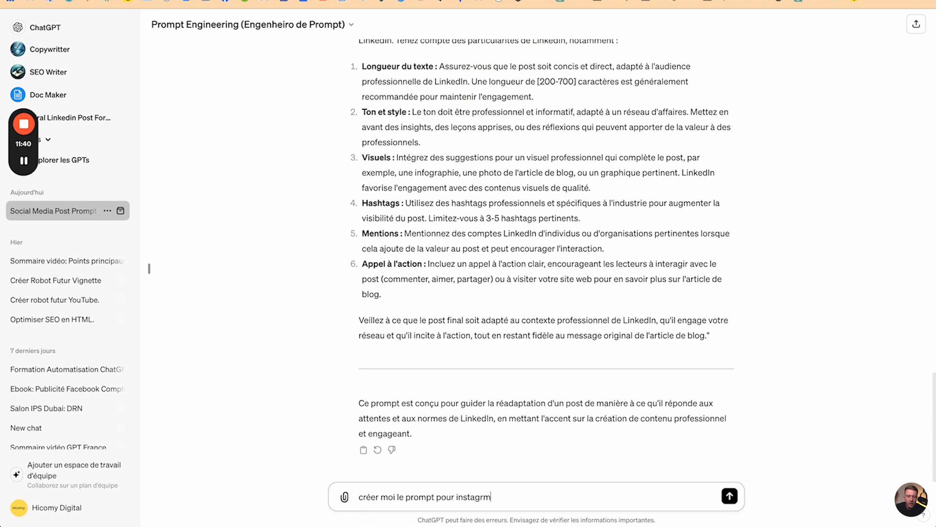
pyautogui.write('réer moi le prompt pour instagram')
pyautogui.press('Return')
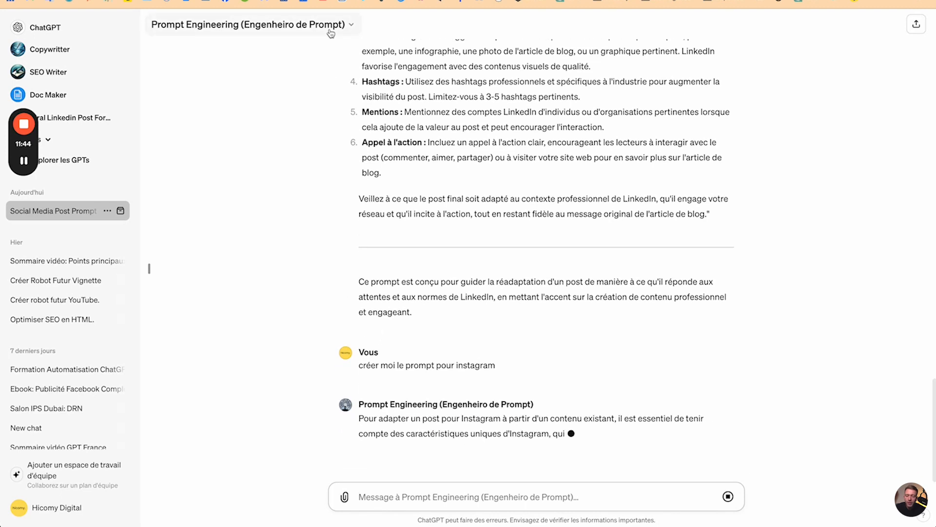
# - Switch to Make, set Max Tokens to 1500 and lower the Temperature below 1 in the Facebook branch's OpenAI module, and save
pyautogui.hotkey('ctrl', 'Tab')
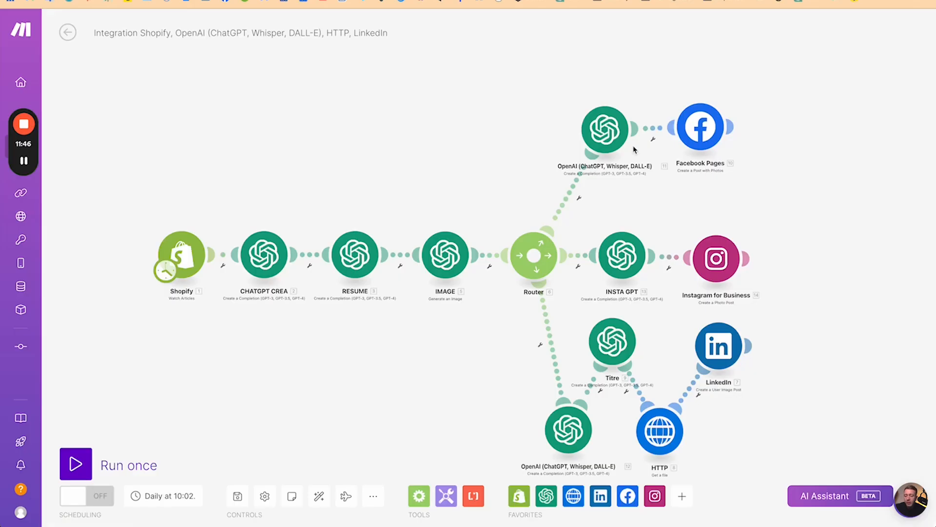
pyautogui.click(612, 136)
pyautogui.scroll(-3, 756, 342)
pyautogui.click(656, 509)
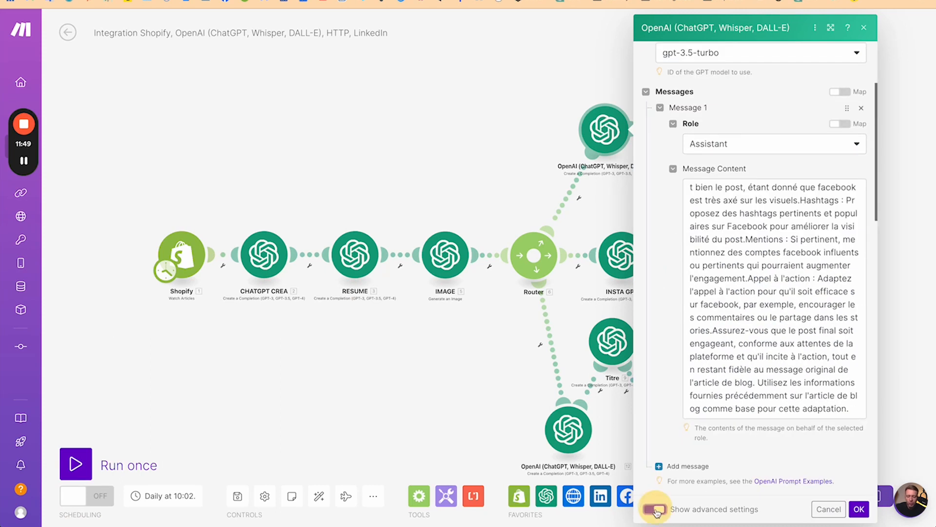
pyautogui.scroll(-7, 666, 185)
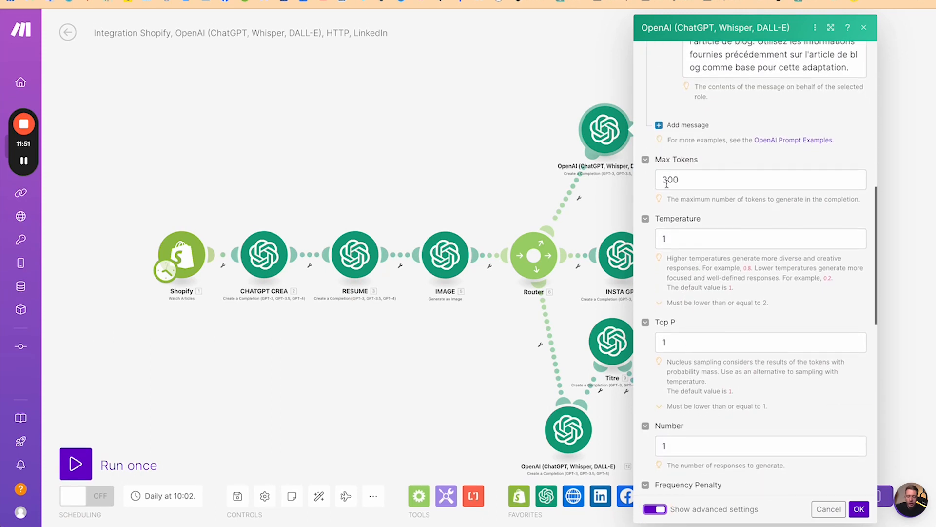
pyautogui.click(667, 181)
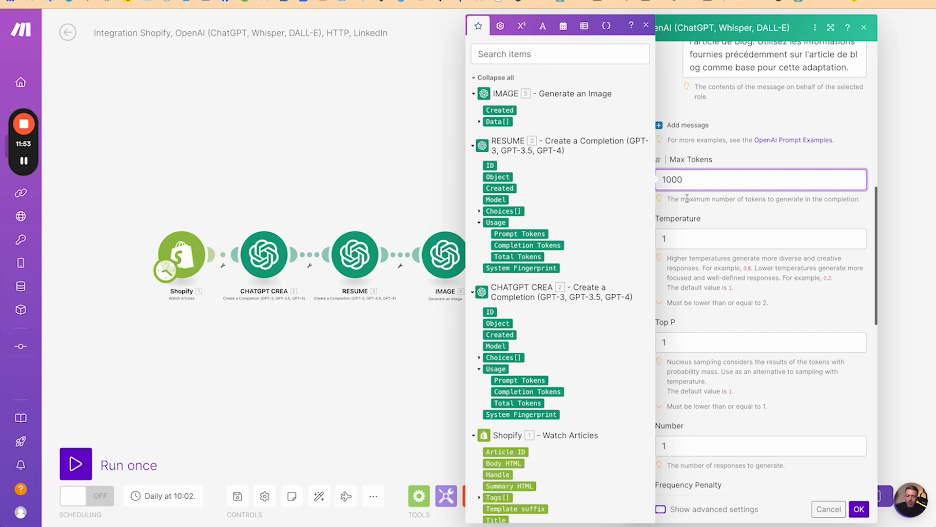
pyautogui.press('BackSpace')
pyautogui.press('BackSpace')
pyautogui.press('BackSpace')
pyautogui.write('500')
pyautogui.click(750, 234)
pyautogui.press('BackSpace')
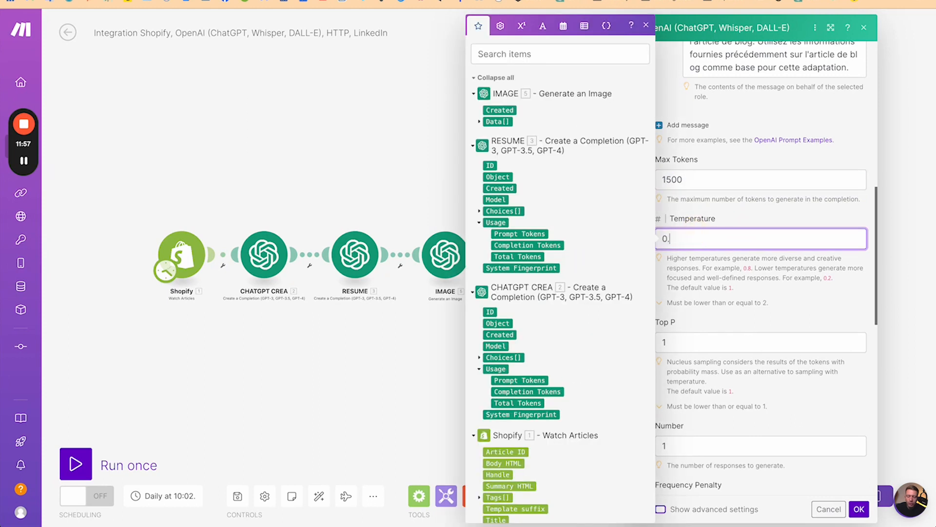
pyautogui.click(858, 509)
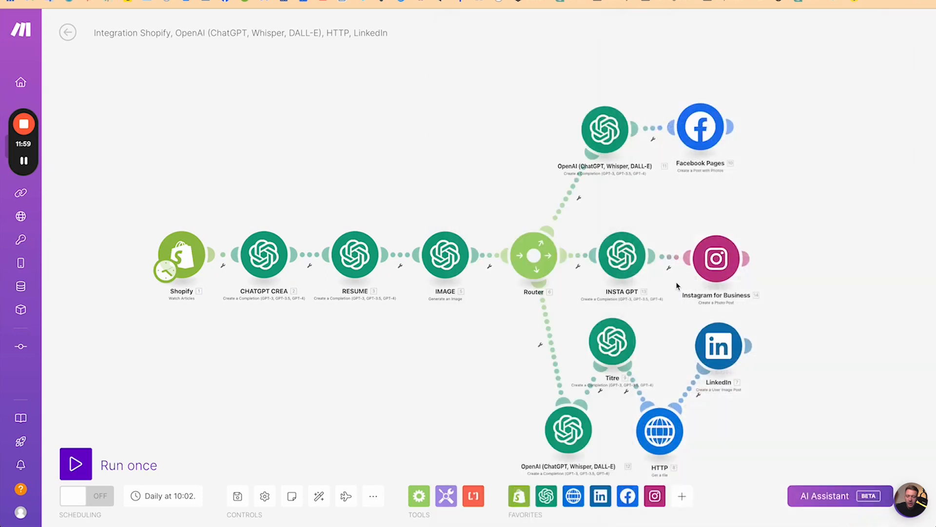
# - Set Temperature to 0.8 and Max Tokens to 1500 in OpenAI module 12 on the LinkedIn branch, and save its settings
pyautogui.click(569, 429)
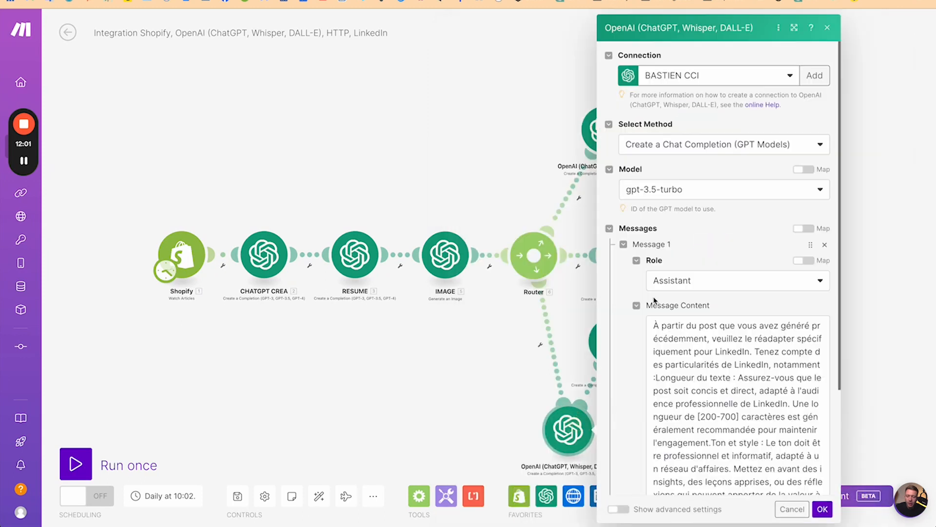
pyautogui.scroll(-3, 656, 280)
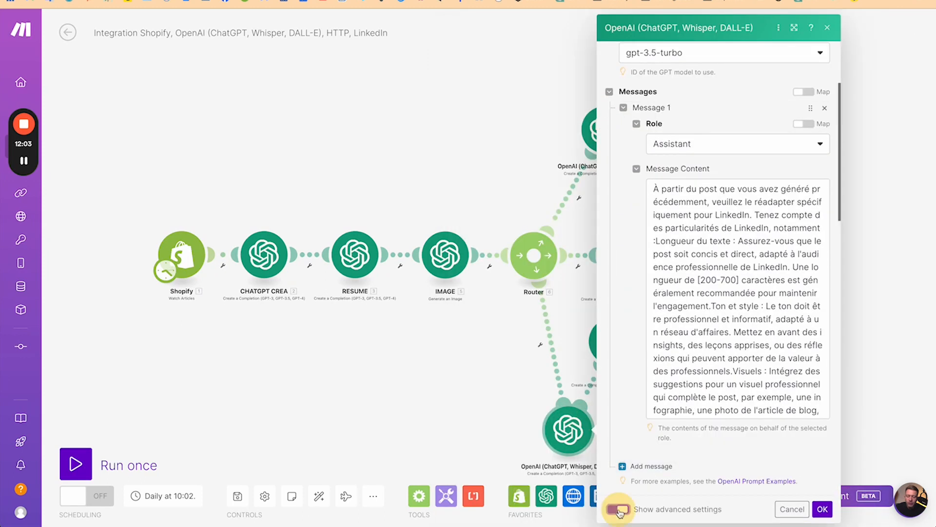
pyautogui.click(618, 508)
pyautogui.scroll(-3, 647, 364)
pyautogui.scroll(-5, 646, 363)
pyautogui.click(643, 191)
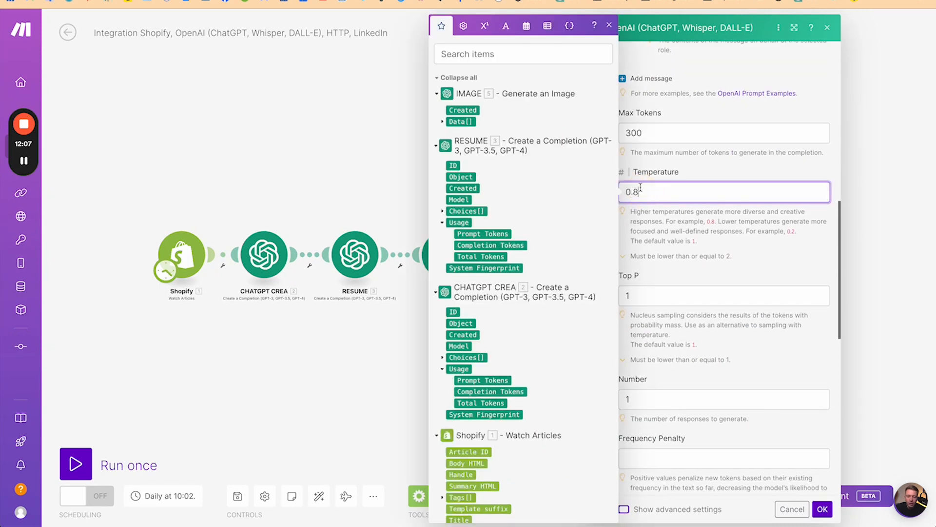
pyautogui.click(630, 131)
pyautogui.press('BackSpace')
pyautogui.write('15')
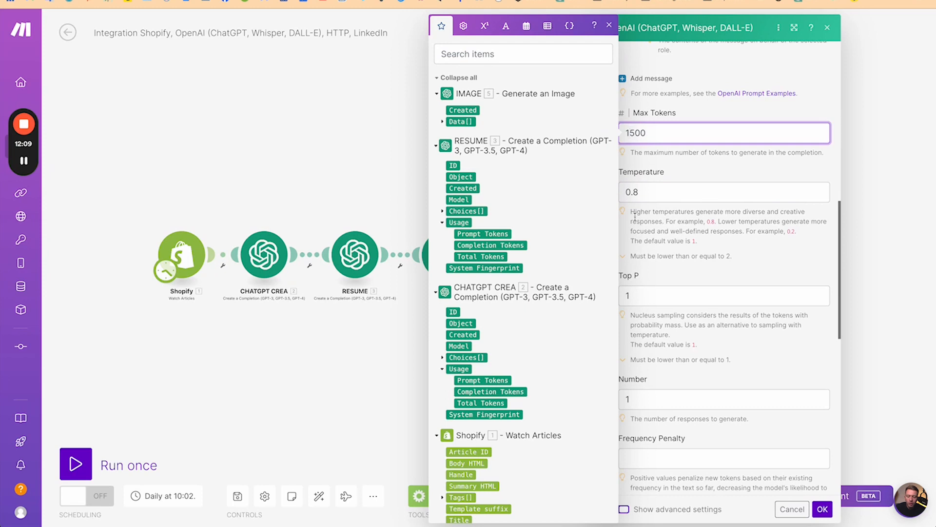
pyautogui.click(822, 508)
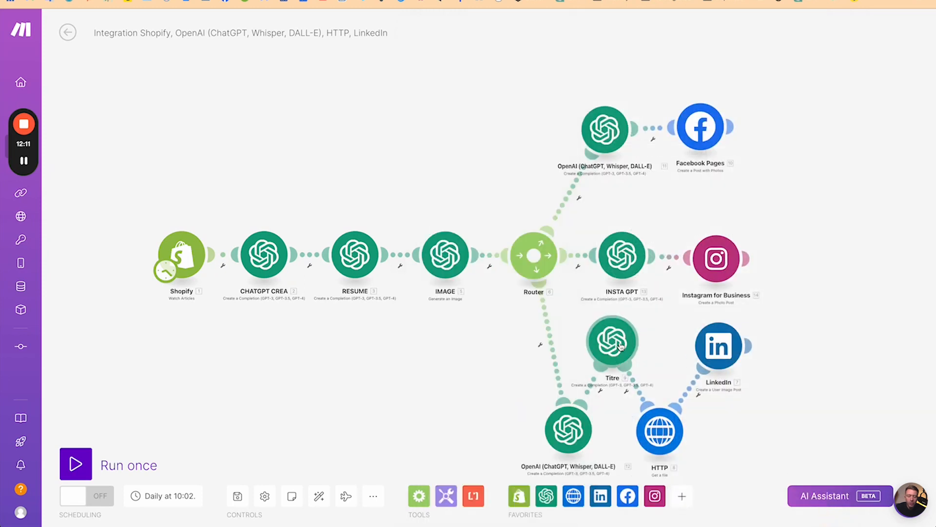
# - Show the advanced settings of INSTA GPT, set Max Tokens to 1500 and Temperature to 0.8, and save
pyautogui.click(629, 264)
pyautogui.scroll(-3, 713, 224)
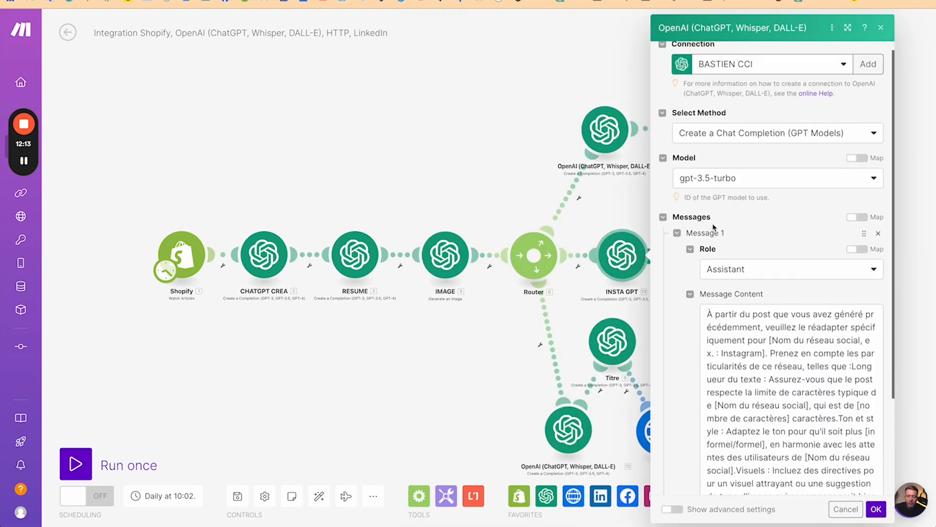
pyautogui.click(673, 509)
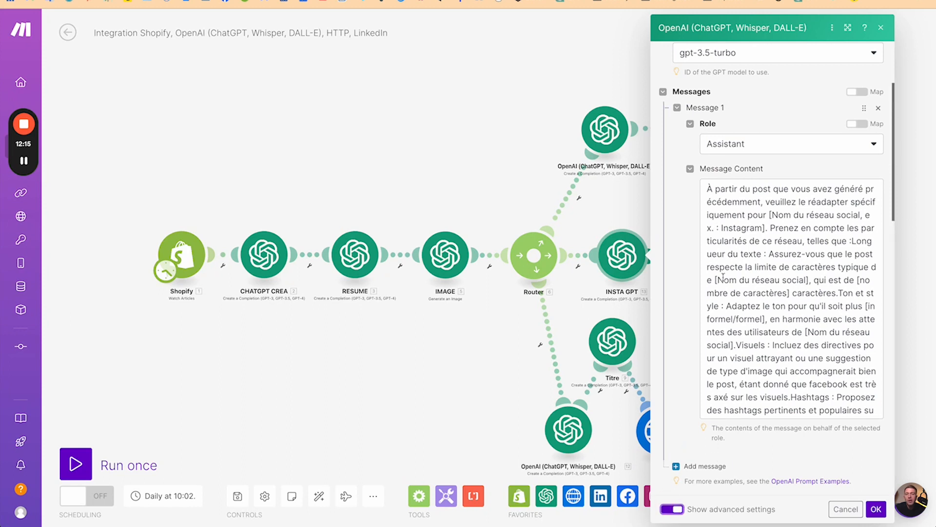
pyautogui.scroll(-5, 724, 277)
pyautogui.scroll(-10, 723, 277)
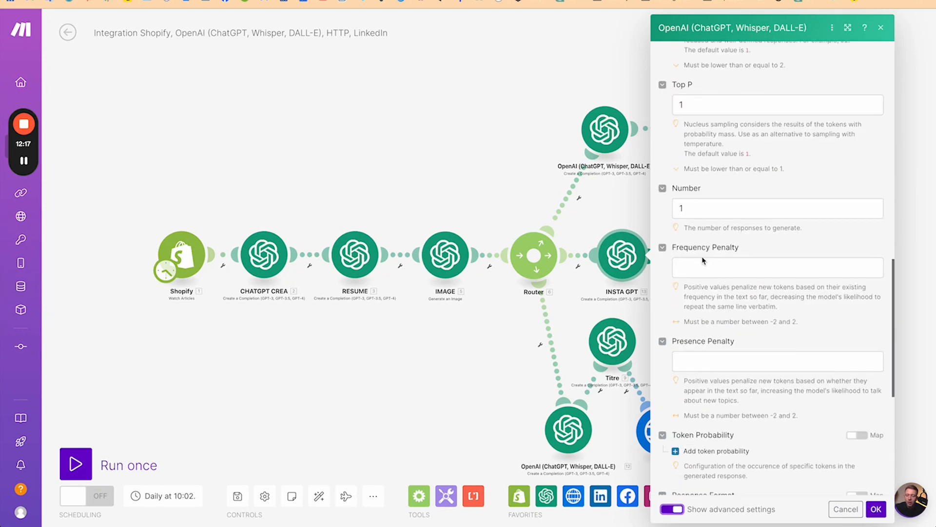
pyautogui.scroll(-5, 704, 261)
pyautogui.scroll(5, 702, 205)
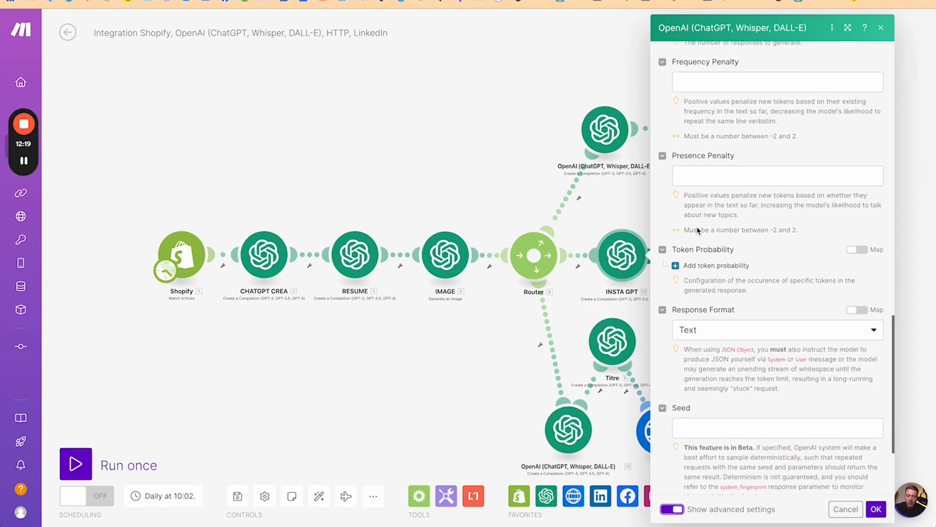
pyautogui.scroll(4, 694, 153)
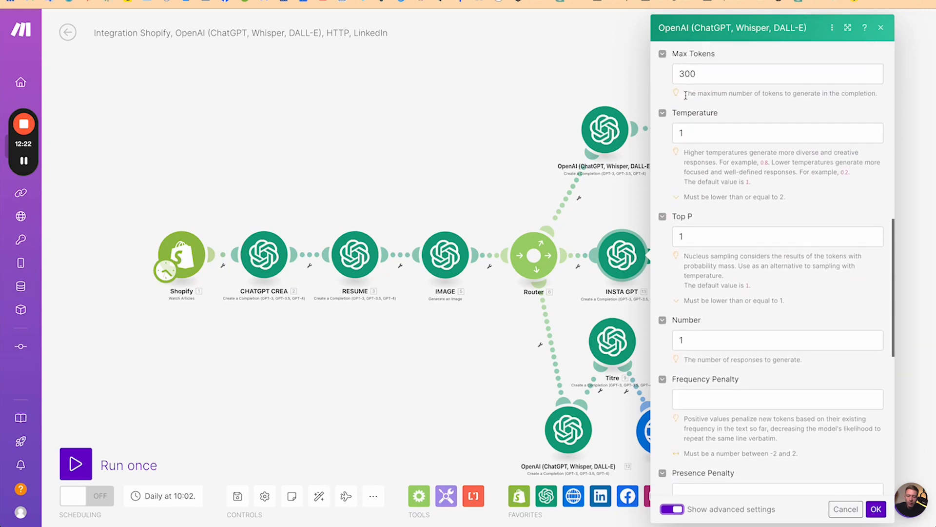
pyautogui.click(673, 86)
pyautogui.write('1')
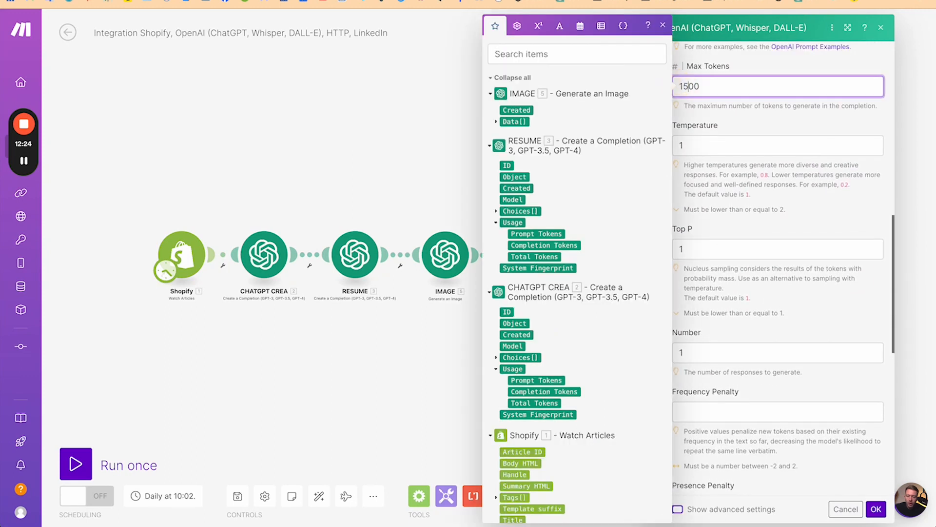
pyautogui.write('5')
pyautogui.press('Tab')
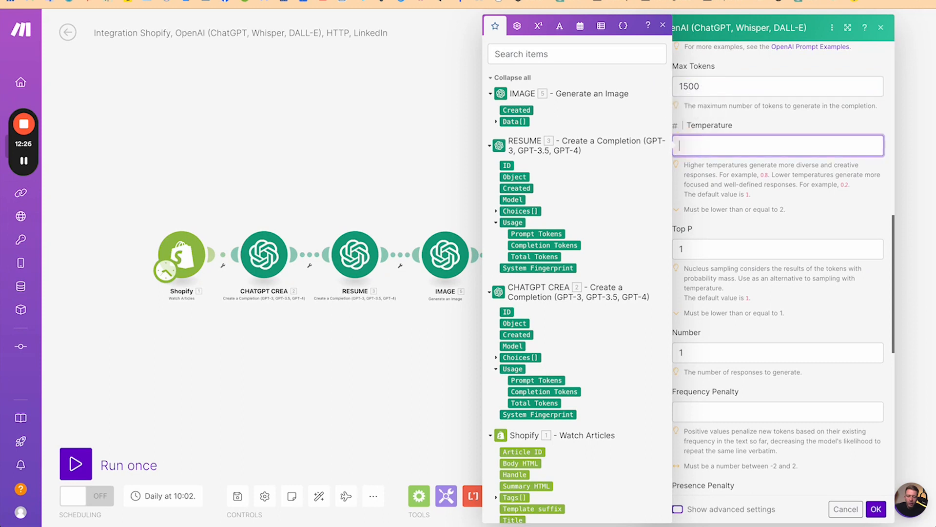
pyautogui.write('9')
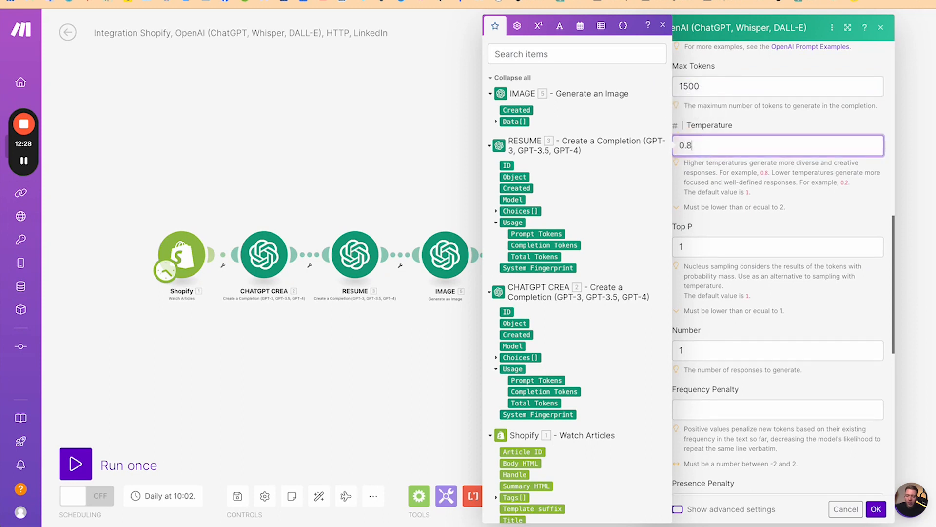
pyautogui.click(877, 509)
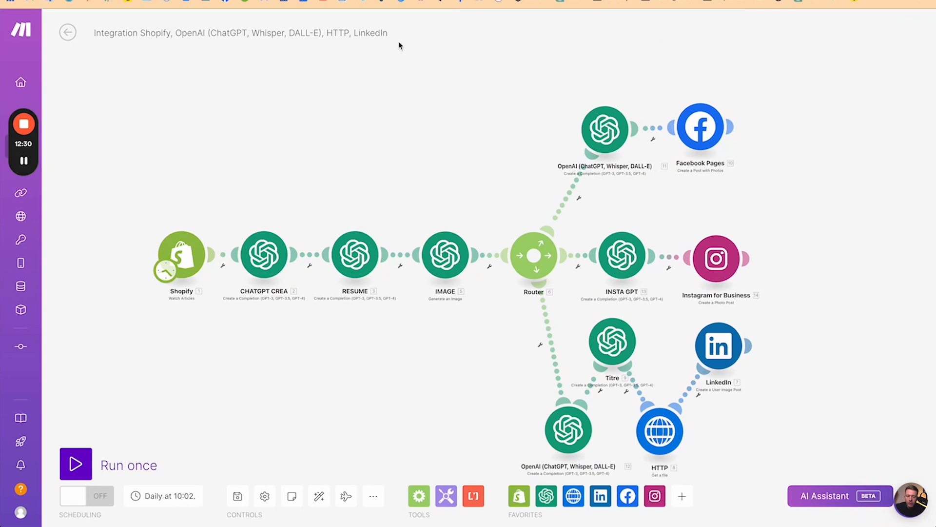
# - Switch to ChatGPT and copy the generated Instagram prompt, from "Veuillez réadapter le post" through "incite à l'action."
pyautogui.hotkey('ctrl', 'Tab')
pyautogui.scroll(3, 396, 218)
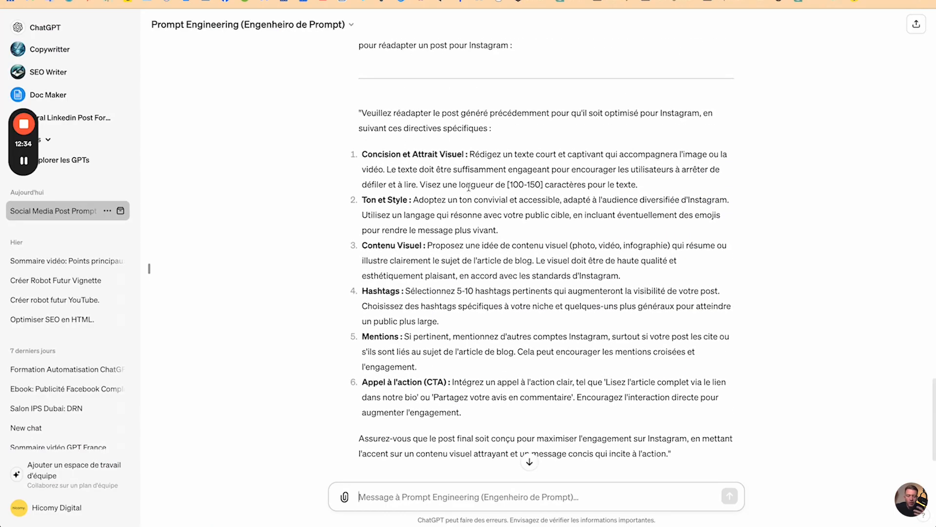
pyautogui.moveTo(363, 110); pyautogui.dragTo(668, 456)
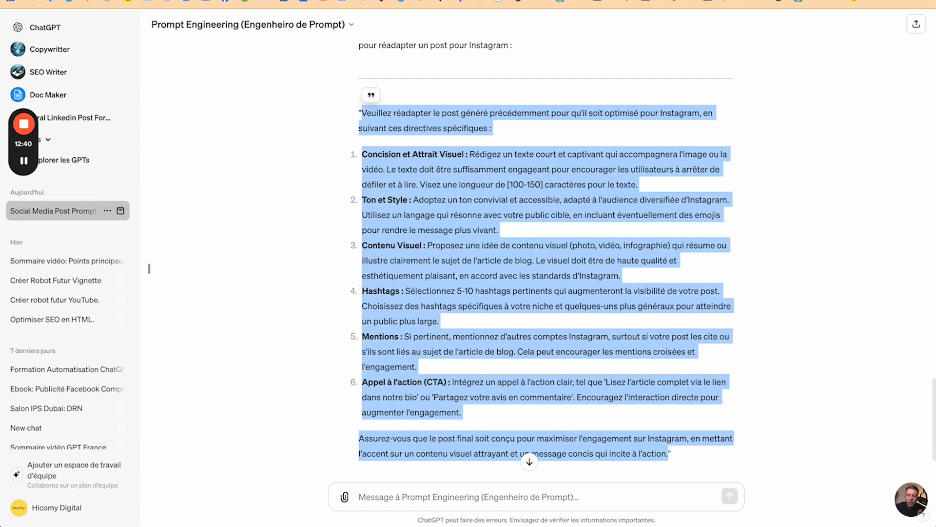
# - Switch to Make and replace the whole Message Content of INSTA GPT with the copied Instagram prompt
pyautogui.hotkey('ctrl', 'Tab')
pyautogui.hotkey('ctrl', 'Tab')
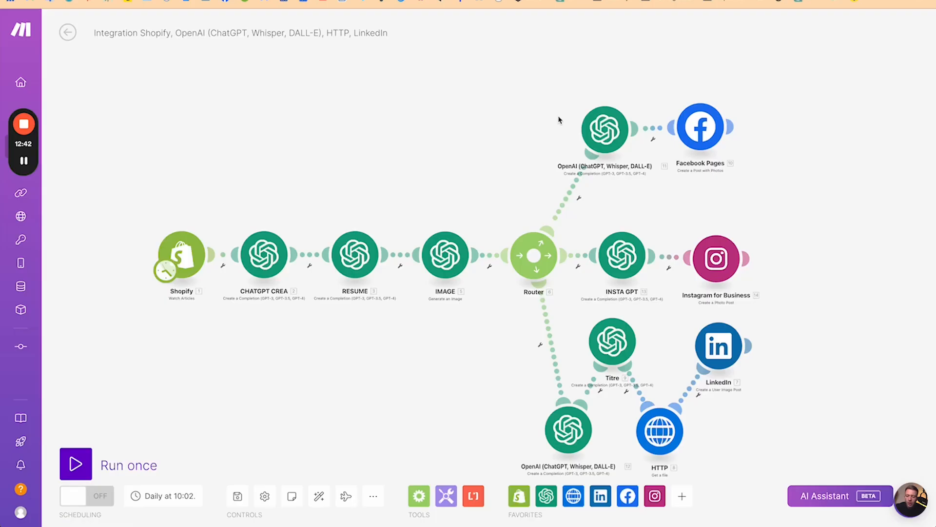
pyautogui.click(622, 254)
pyautogui.tripleClick(752, 360)
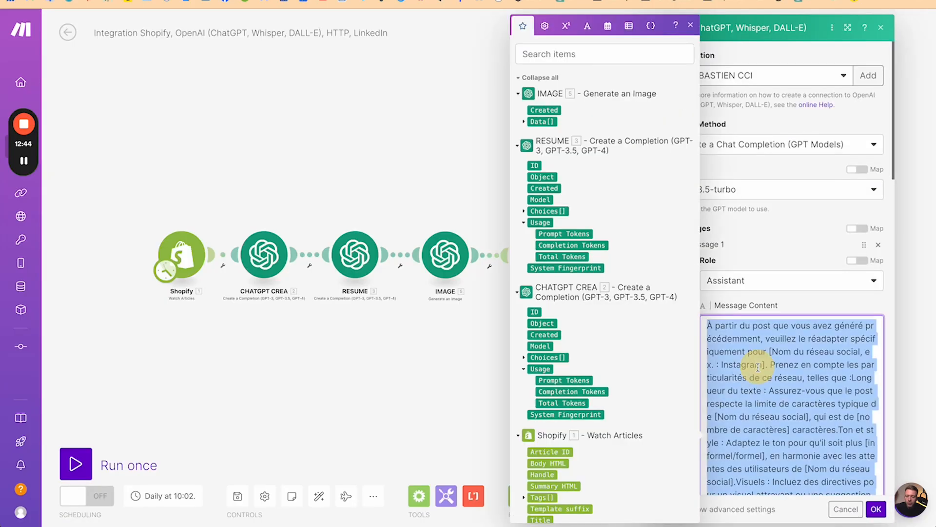
pyautogui.hotkey('ctrl', 'v')
# - Change the character range in the INSTA GPT prompt to [400-550] and save the module's settings
pyautogui.scroll(3, 758, 369)
pyautogui.scroll(3, 758, 369)
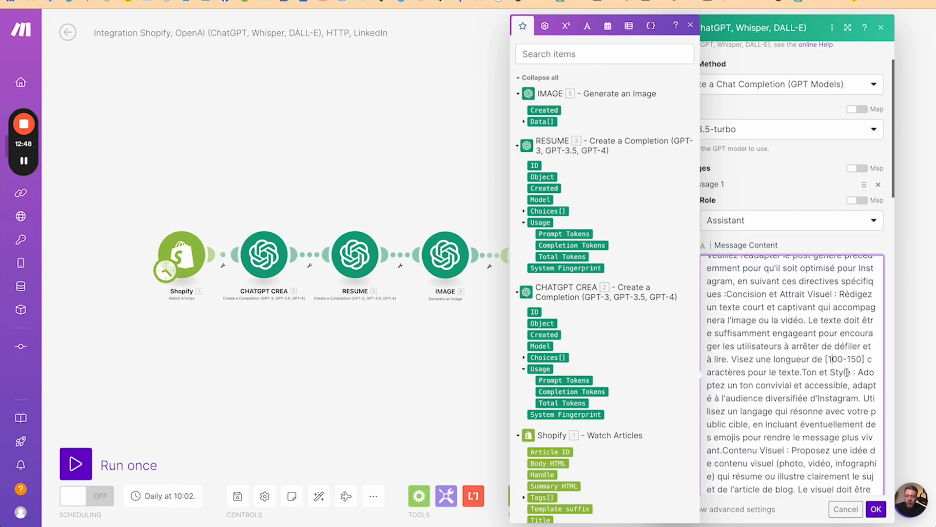
pyautogui.press('BackSpace')
pyautogui.write('4')
pyautogui.press('BackSpace')
pyautogui.write('5')
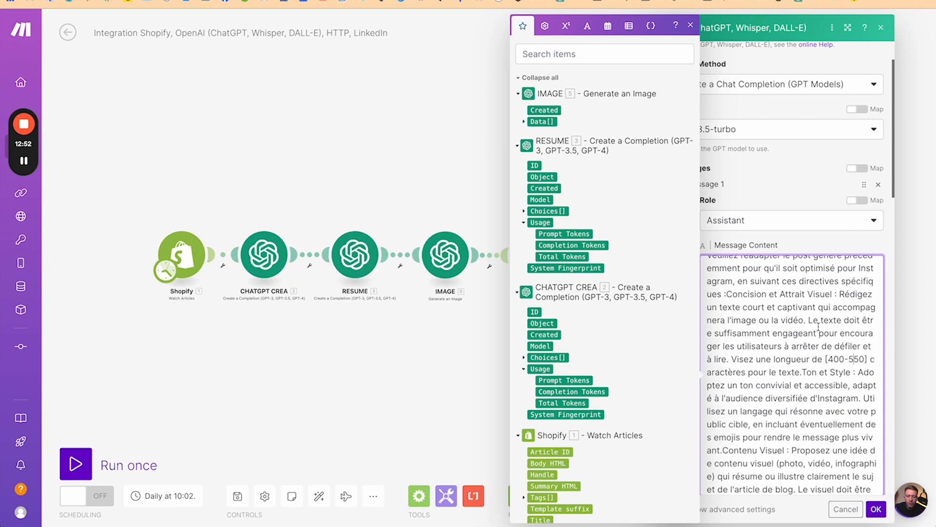
pyautogui.click(881, 515)
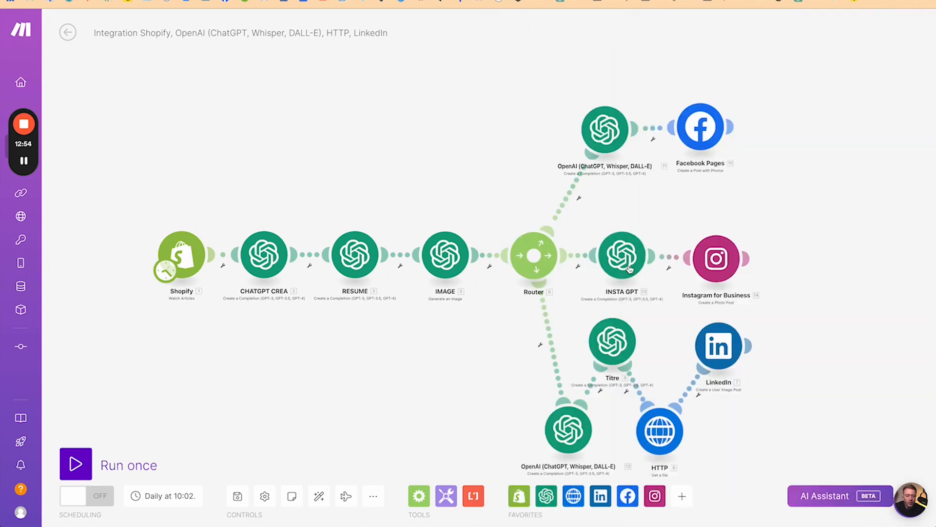
# - Nudge the INSTA GPT and Instagram for Business modules slightly upward and auto-align the whole scenario
pyautogui.moveTo(711, 269); pyautogui.dragTo(711, 259)
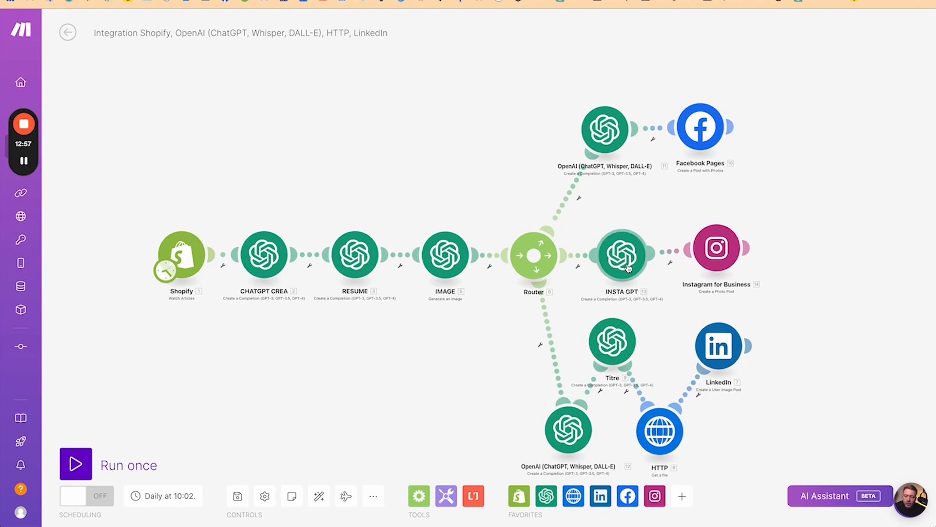
pyautogui.moveTo(628, 267); pyautogui.dragTo(629, 264)
pyautogui.moveTo(715, 254); pyautogui.dragTo(711, 257)
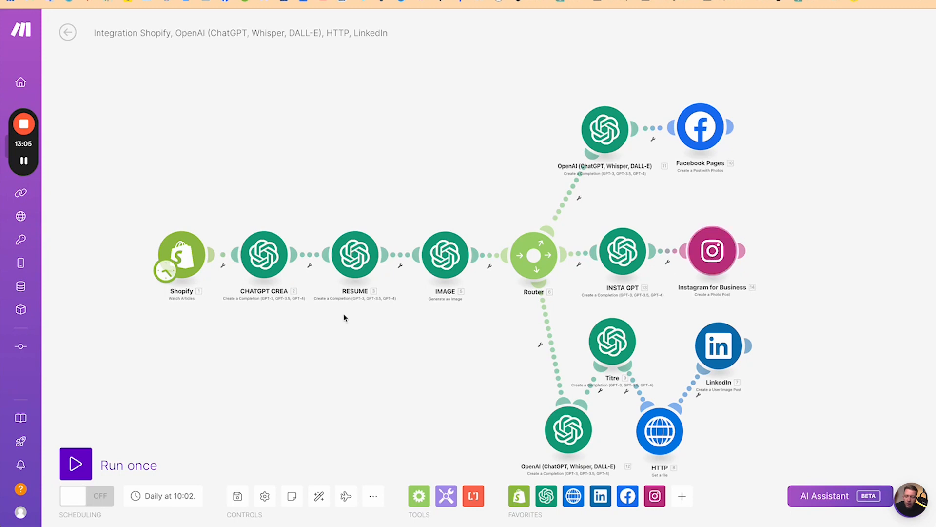
pyautogui.click(319, 496)
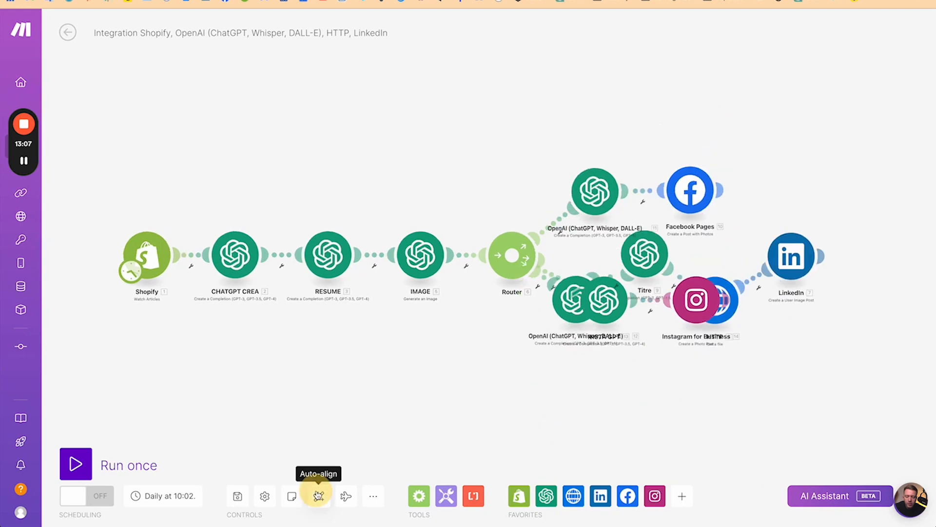